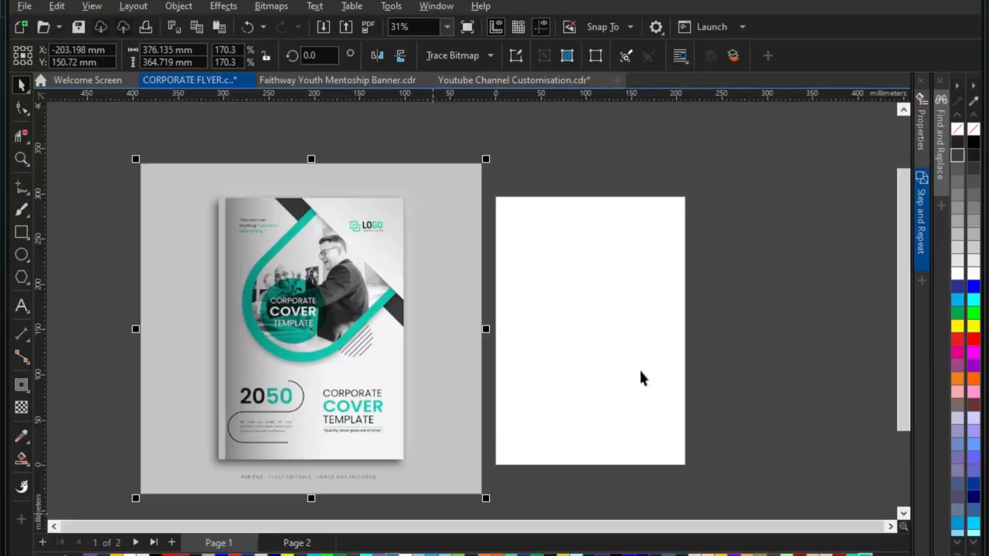
Step: Create a page-sized rectangle and shrink it to a full-width band about 22.6 mm tall near the page's upper edge
{"action": "left_click", "coordinate": [713, 341]}
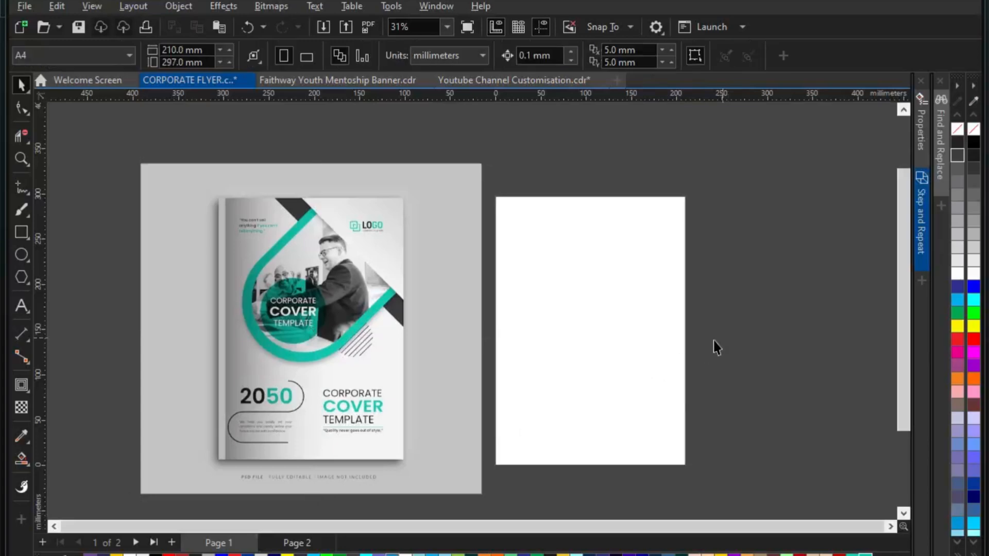
{"action": "double_click", "coordinate": [19, 229]}
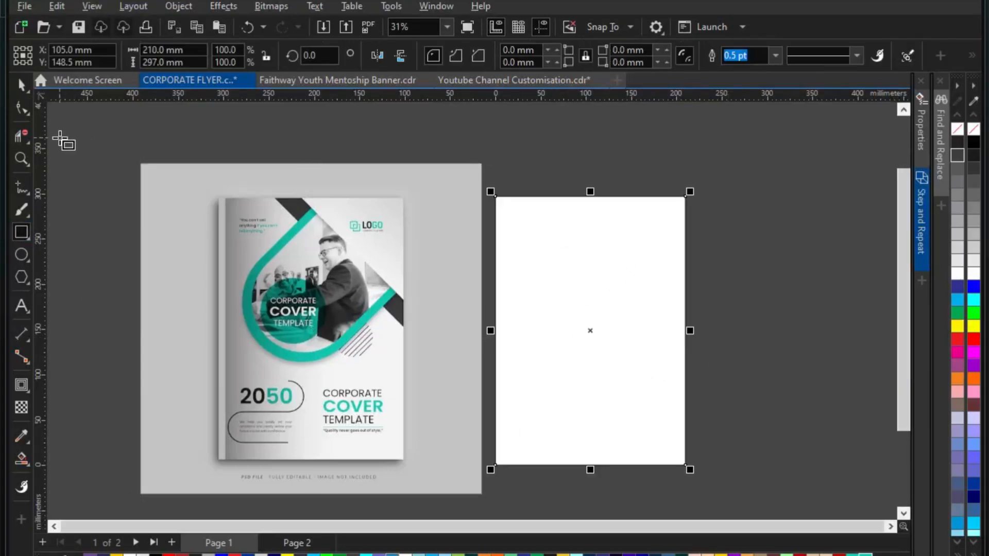
{"action": "key", "text": "space"}
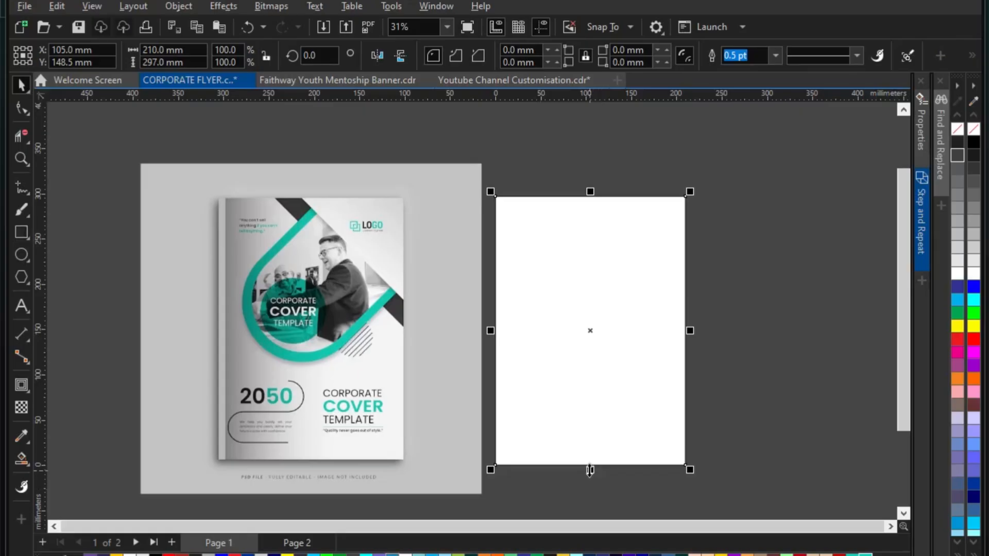
{"action": "left_click_drag", "start_coordinate": [591, 469], "coordinate": [572, 241]}
{"action": "scroll", "coordinate": [573, 242], "scroll_direction": "up", "scroll_amount": 1}
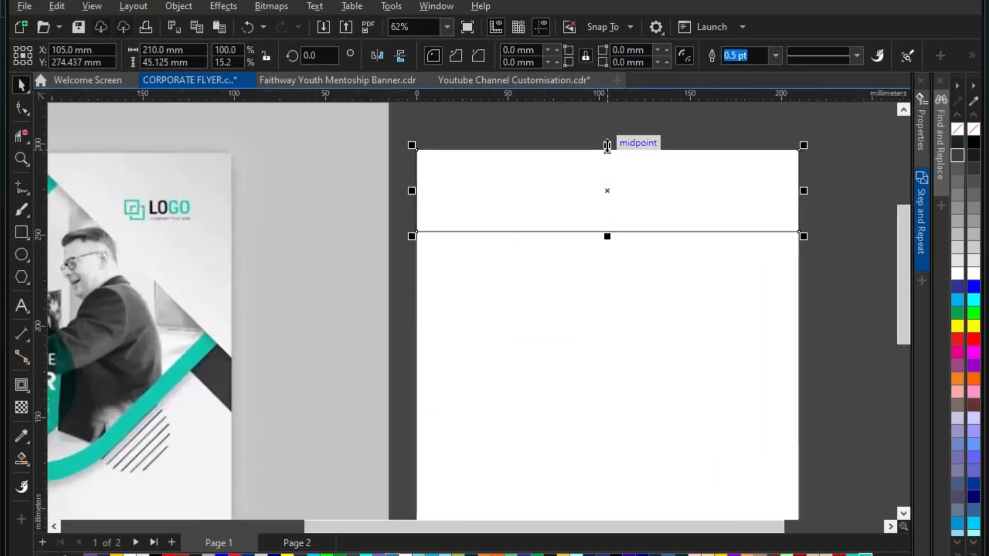
{"action": "left_click_drag", "start_coordinate": [607, 146], "coordinate": [608, 190]}
{"action": "scroll", "coordinate": [634, 224], "scroll_direction": "down", "scroll_amount": 1}
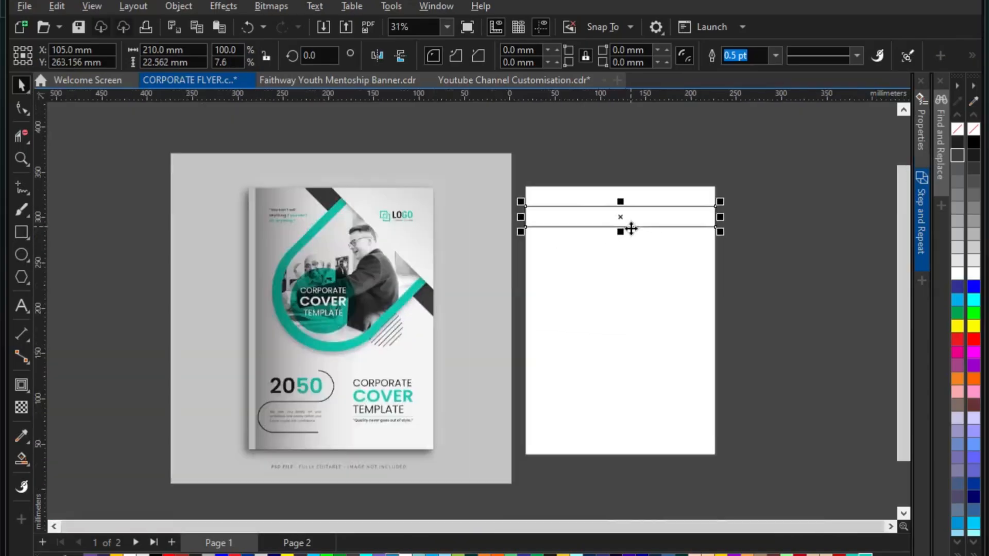
Step: Widen the horizontal band symmetrically to about 254 mm so it extends past both sides of the page
{"action": "scroll", "coordinate": [632, 229], "scroll_direction": "down", "scroll_amount": 1}
{"action": "left_click", "coordinate": [450, 243]}
{"action": "left_click", "coordinate": [686, 233]}
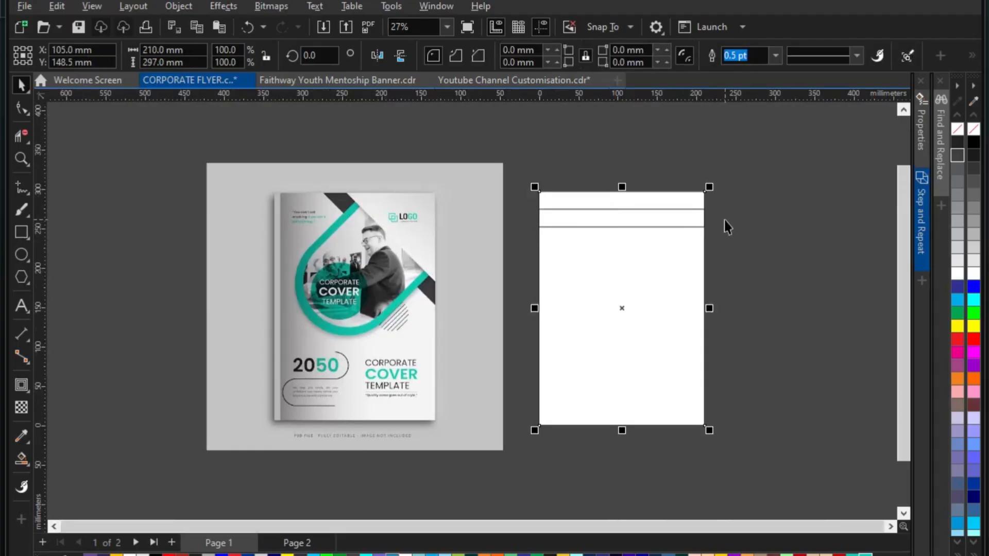
{"action": "left_click", "coordinate": [701, 220]}
{"action": "left_click_drag", "start_coordinate": [532, 175], "coordinate": [727, 218]}
{"action": "left_click", "coordinate": [728, 268]}
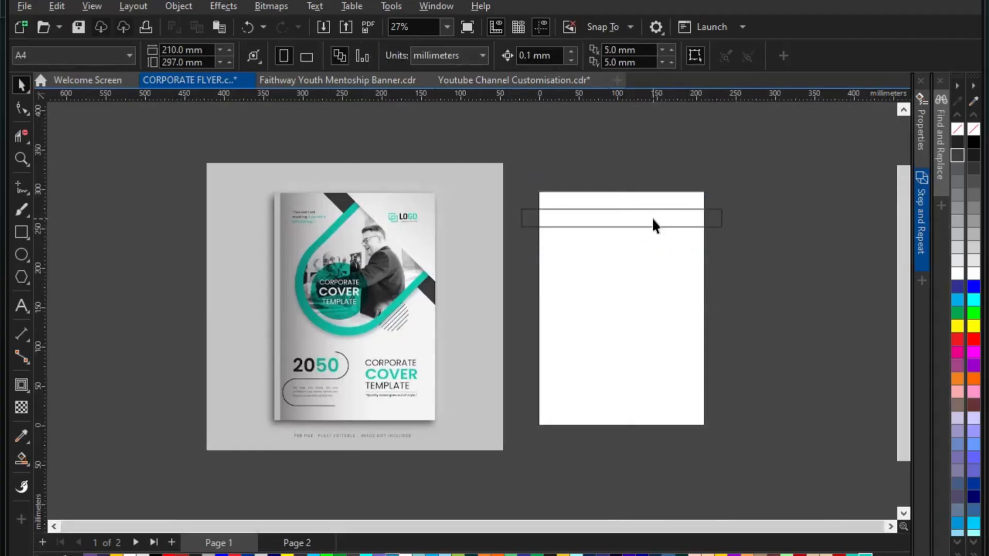
{"action": "left_click", "coordinate": [722, 216]}
{"action": "left_click", "coordinate": [953, 151]}
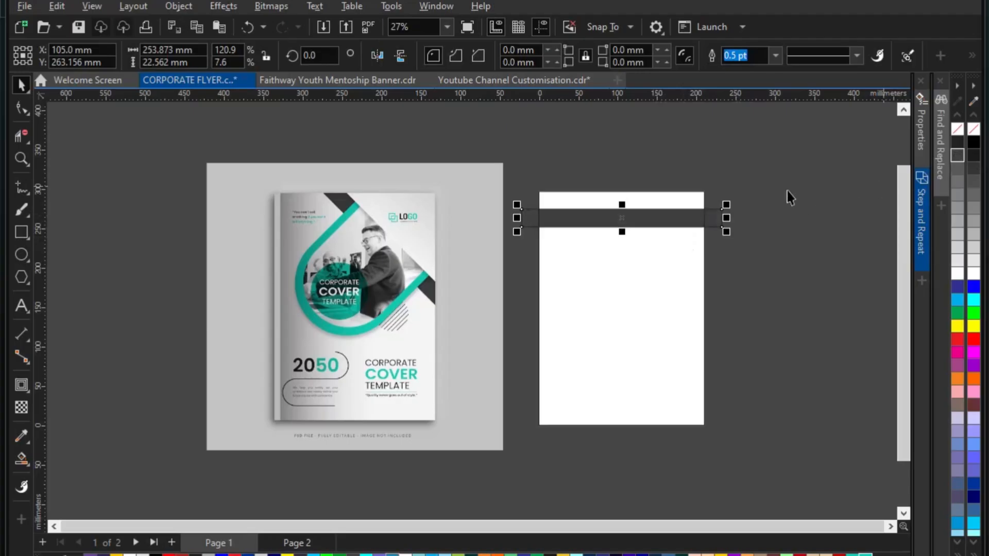
{"action": "key", "text": "ctrl+z"}
{"action": "left_click", "coordinate": [762, 183]}
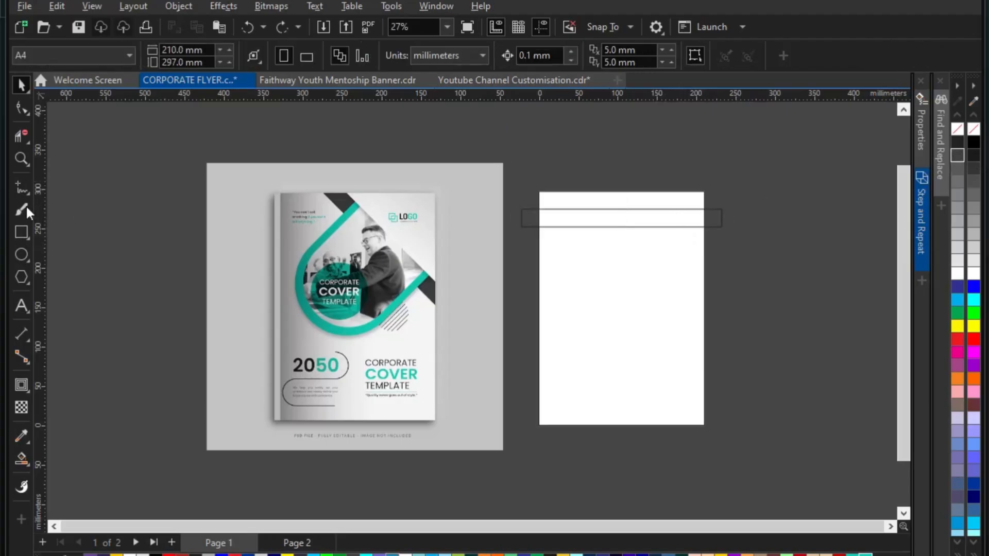
Step: Draw a rectangle about 124 by 122 mm on the page, starting at the band's upper edge
{"action": "left_click", "coordinate": [21, 233]}
{"action": "left_click_drag", "start_coordinate": [570, 209], "coordinate": [668, 306]}
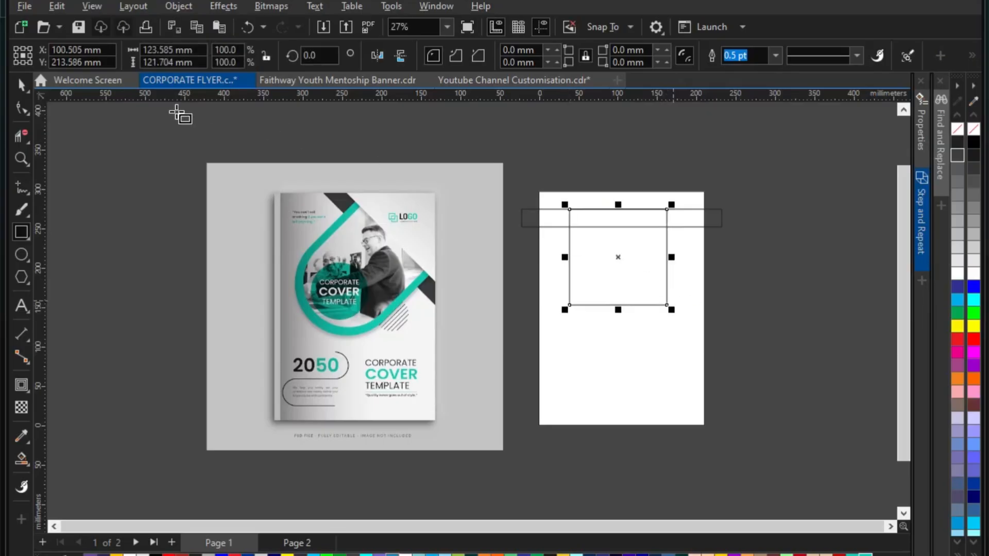
{"action": "left_click", "coordinate": [21, 85]}
Step: Center the new rectangle horizontally on the wide band
{"action": "left_click", "coordinate": [720, 222], "text": "shift"}
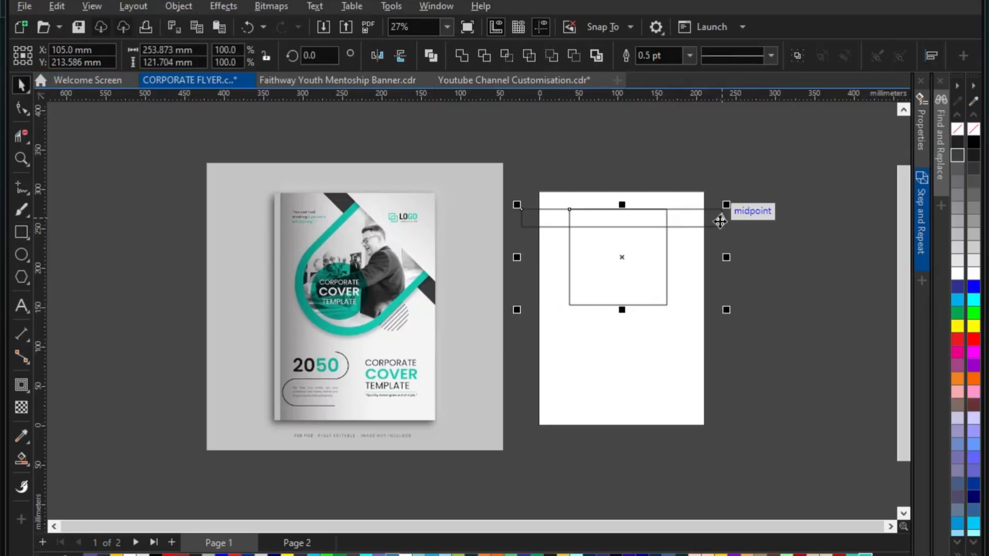
{"action": "left_click", "coordinate": [777, 215]}
{"action": "left_click", "coordinate": [667, 240]}
{"action": "left_click", "coordinate": [720, 222], "text": "shift"}
{"action": "key", "text": "c"}
{"action": "left_click", "coordinate": [745, 229]}
Step: Stretch the rectangle downward to about 126 mm tall and round both lower corners to a radius of about 61.8 mm
{"action": "left_click", "coordinate": [671, 249]}
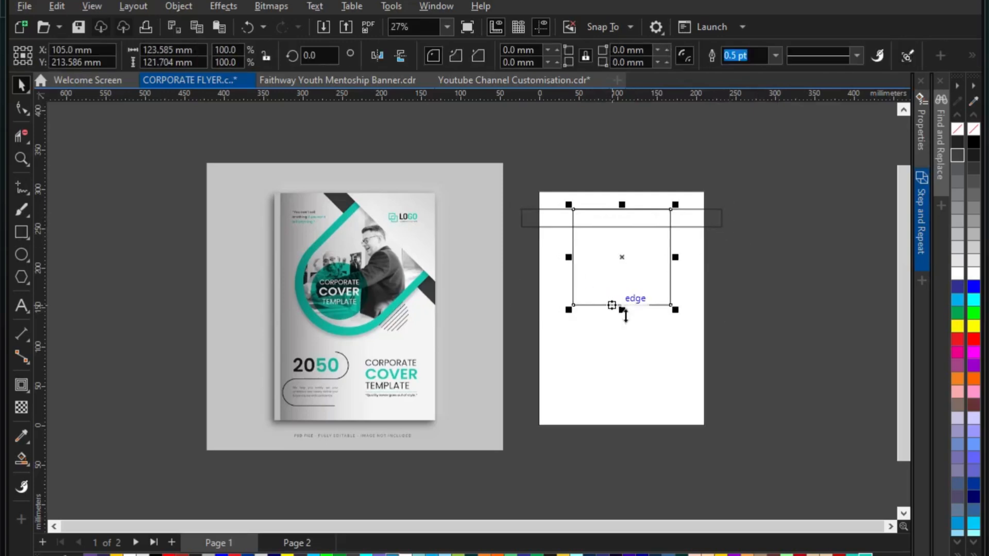
{"action": "mouse_move", "coordinate": [622, 311]}
{"action": "left_mouse_down"}
{"action": "mouse_move", "coordinate": [623, 321]}
{"action": "mouse_move", "coordinate": [621, 313]}
{"action": "left_mouse_up"}
{"action": "left_click", "coordinate": [21, 111]}
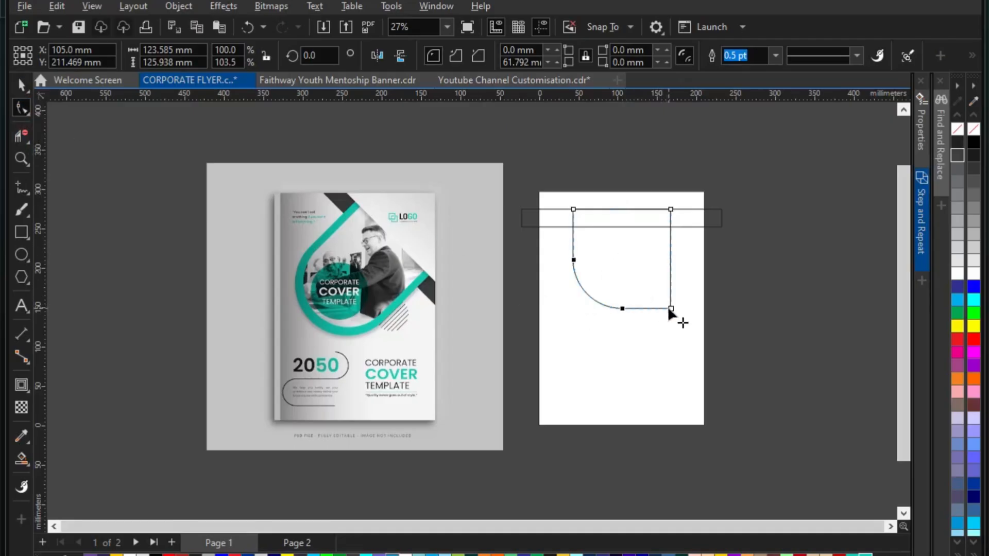
{"action": "left_click_drag", "start_coordinate": [669, 307], "coordinate": [666, 285]}
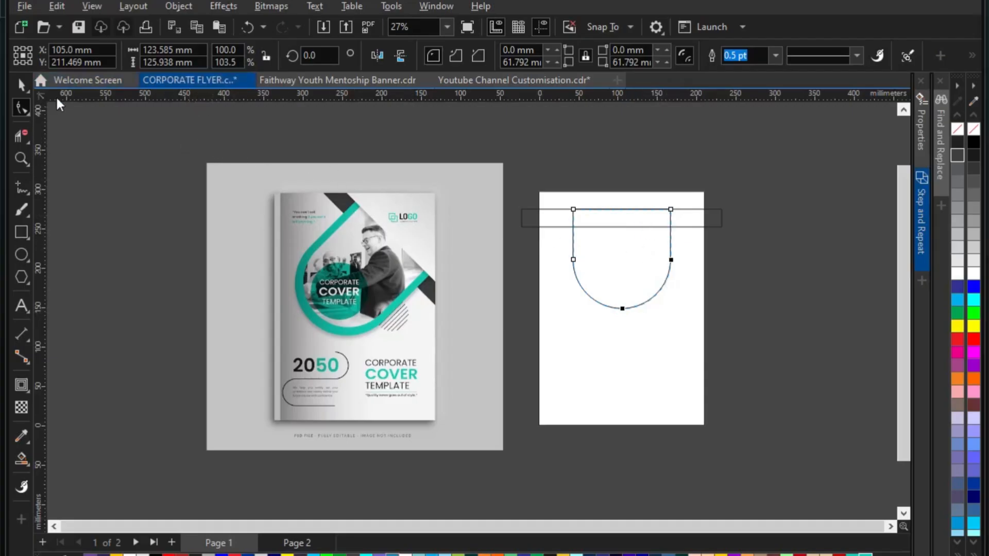
{"action": "left_click", "coordinate": [26, 86]}
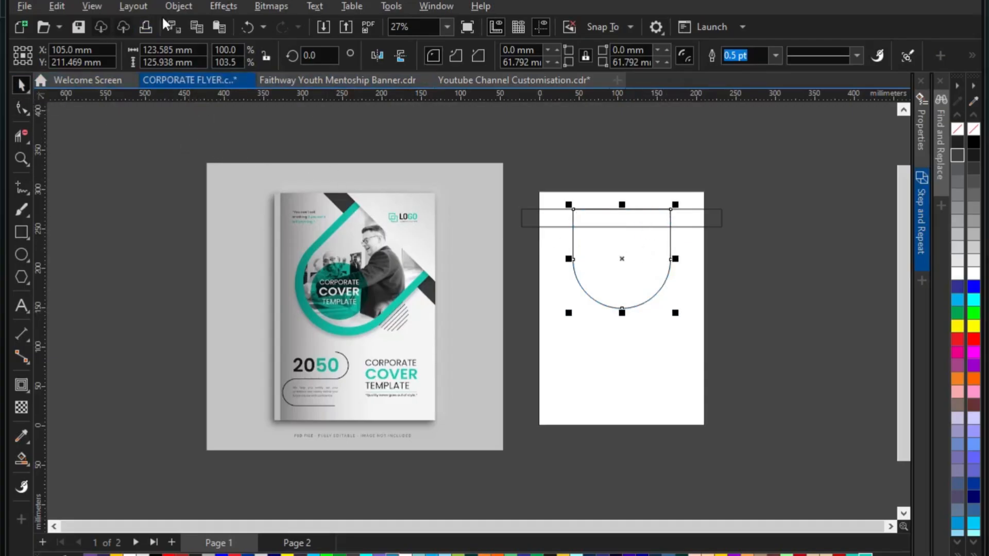
Step: Convert the U-shape to curves and lengthen it to about 151 mm by moving its lower nodes straight down
{"action": "left_click", "coordinate": [174, 7]}
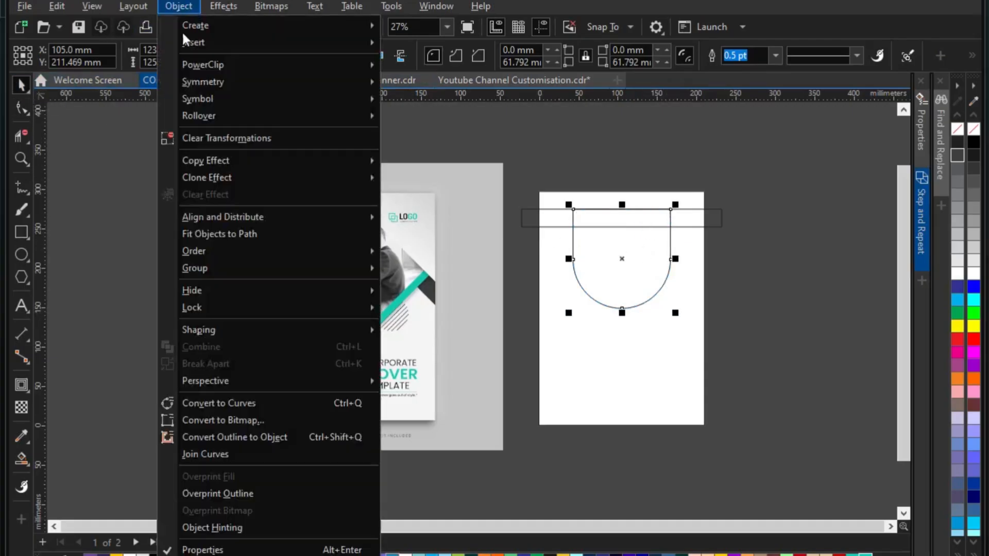
{"action": "left_click", "coordinate": [247, 404]}
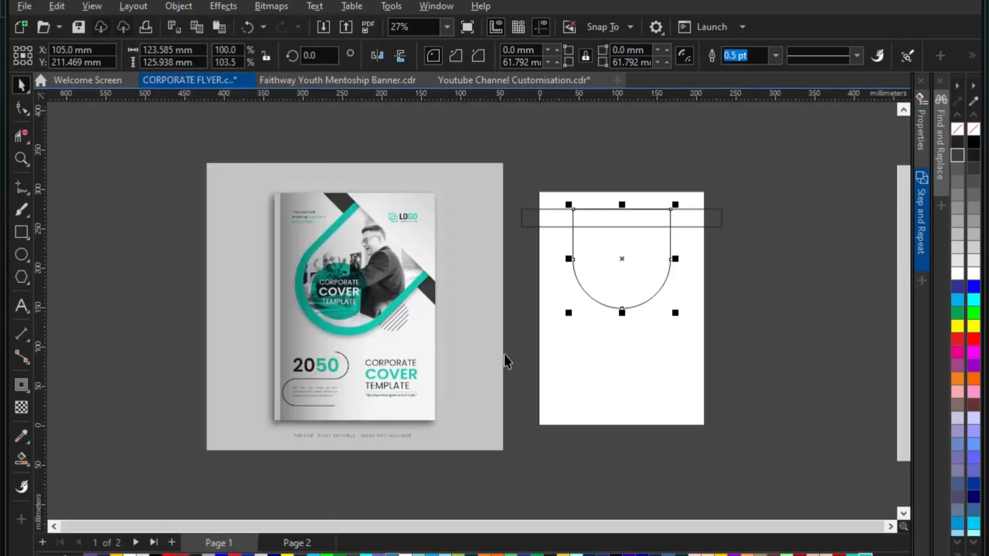
{"action": "left_click", "coordinate": [21, 108]}
{"action": "left_click_drag", "start_coordinate": [755, 339], "coordinate": [525, 246]}
{"action": "scroll", "coordinate": [657, 272], "scroll_direction": "up", "scroll_amount": 1}
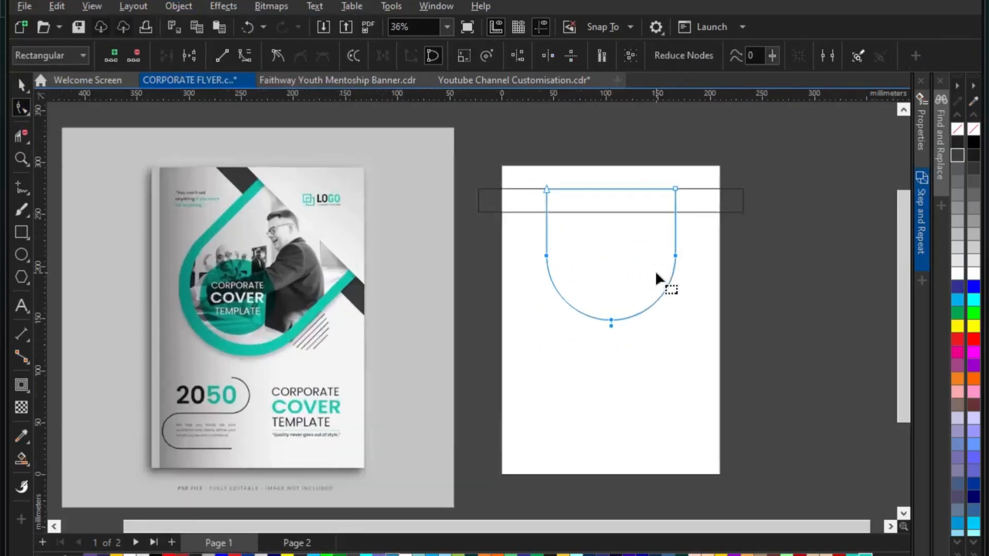
{"action": "left_click_drag", "start_coordinate": [676, 256], "coordinate": [675, 274]}
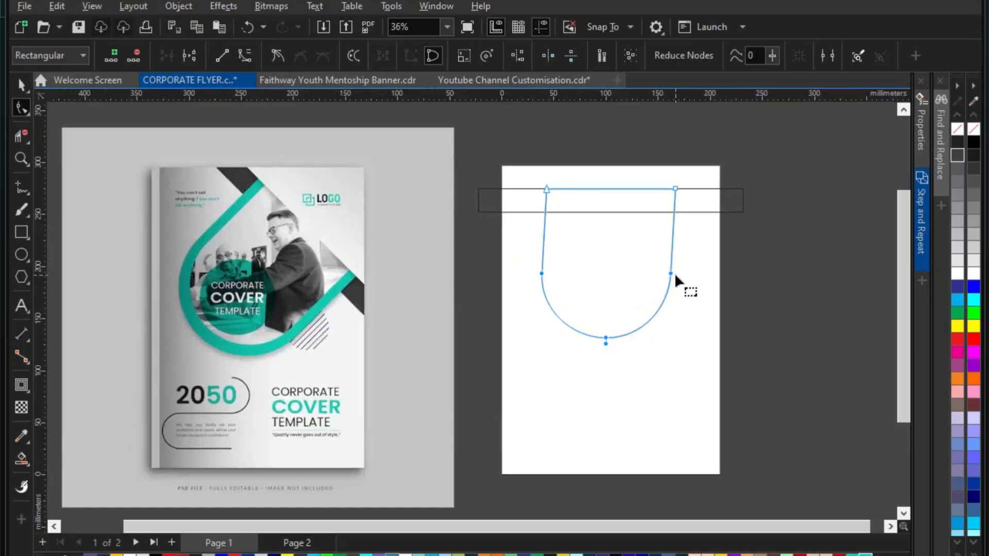
{"action": "key", "text": "ctrl+z"}
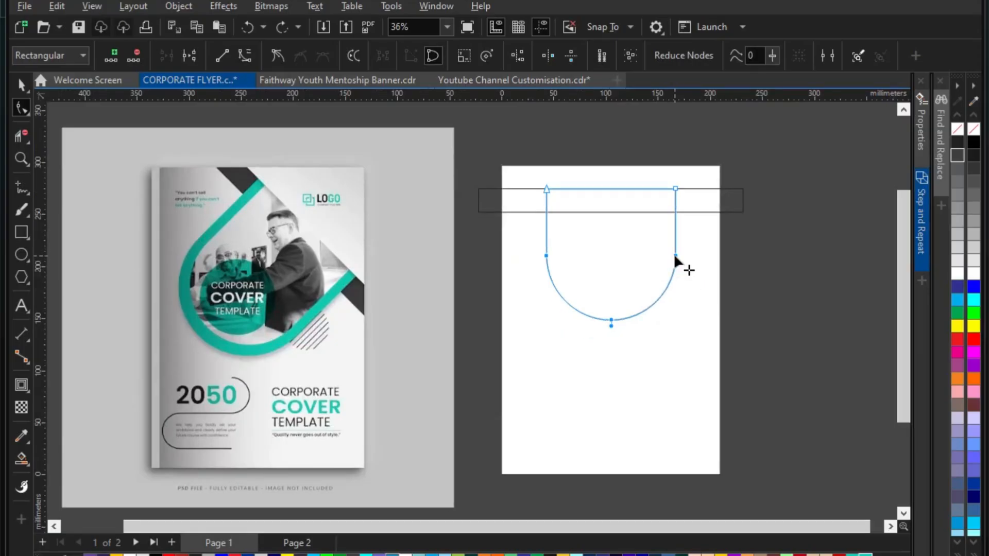
{"action": "left_click_drag", "start_coordinate": [674, 254], "coordinate": [676, 282]}
{"action": "left_click", "coordinate": [21, 86]}
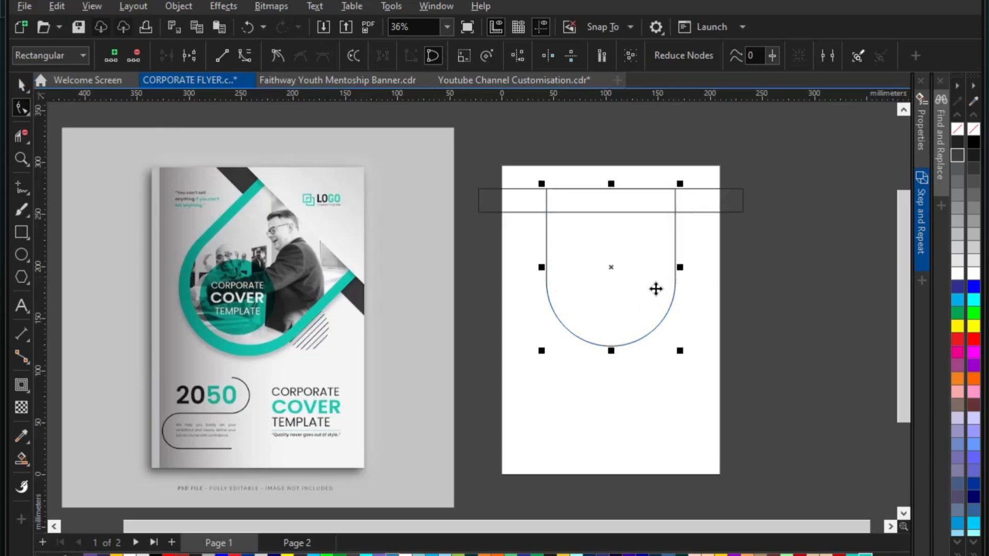
Step: Add a one-step inside contour to the U-shape with an offset of about 8 mm
{"action": "left_click", "coordinate": [21, 385]}
{"action": "scroll", "coordinate": [548, 226], "scroll_direction": "up", "scroll_amount": 1}
{"action": "left_click_drag", "start_coordinate": [548, 169], "coordinate": [557, 180]}
{"action": "left_click", "coordinate": [22, 86]}
Step: Break the contour apart so the inner and outer U-shapes become separate objects
{"action": "scroll", "coordinate": [581, 185], "scroll_direction": "down", "scroll_amount": 1}
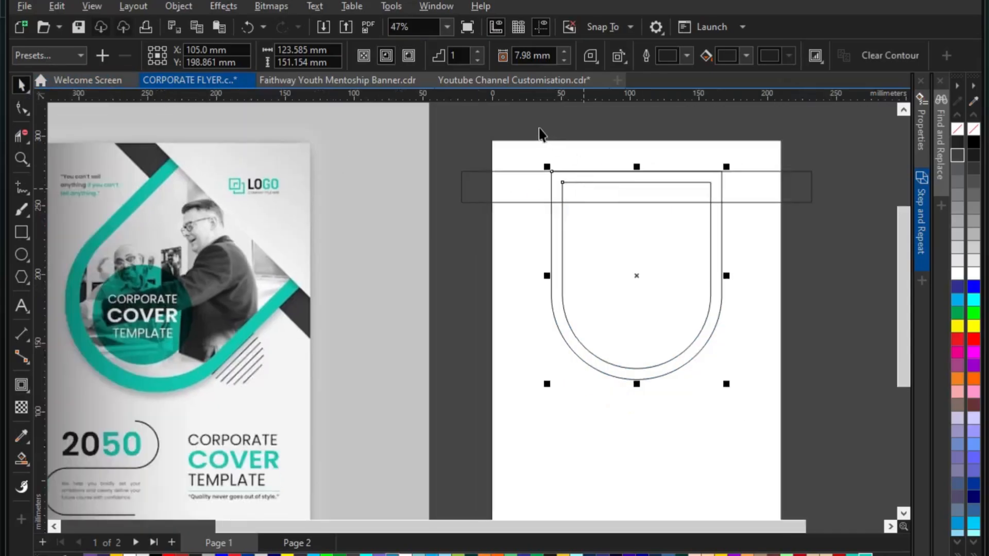
{"action": "left_click_drag", "start_coordinate": [536, 135], "coordinate": [762, 390]}
{"action": "right_click", "coordinate": [660, 232]}
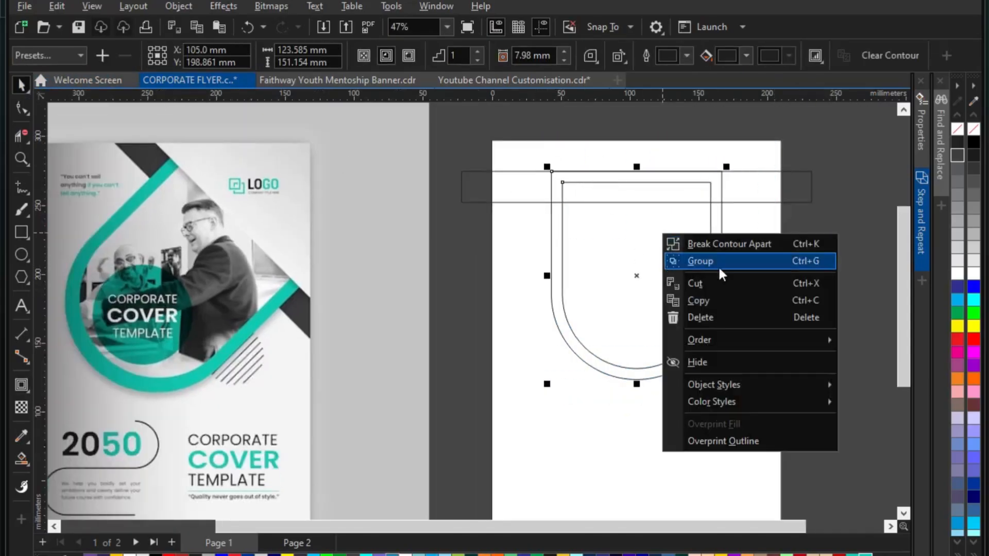
{"action": "left_click", "coordinate": [749, 242]}
{"action": "left_click", "coordinate": [784, 257]}
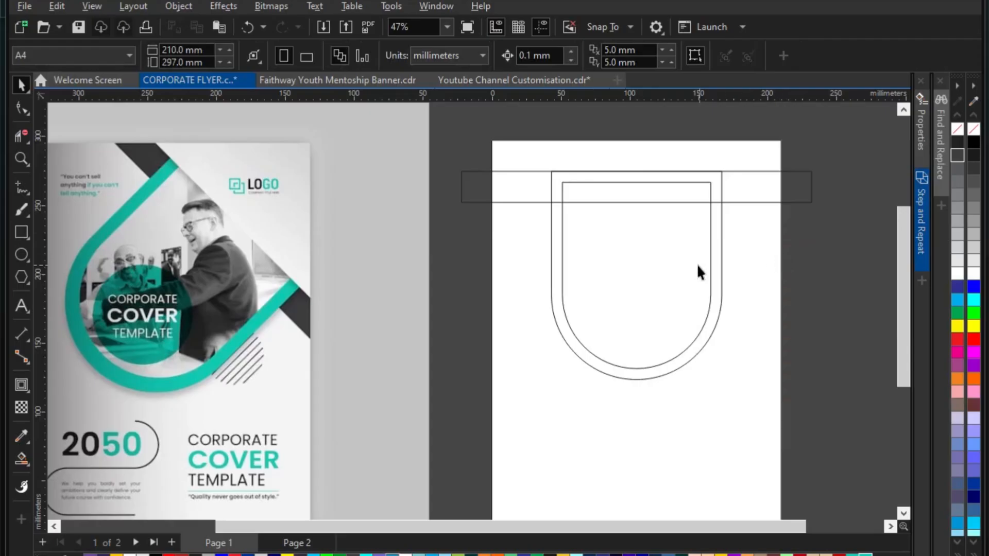
Step: Move the inner U-shape's top edge up to align with the outer U-shape's top edge
{"action": "left_click", "coordinate": [607, 199]}
{"action": "scroll", "coordinate": [607, 191], "scroll_direction": "up", "scroll_amount": 1}
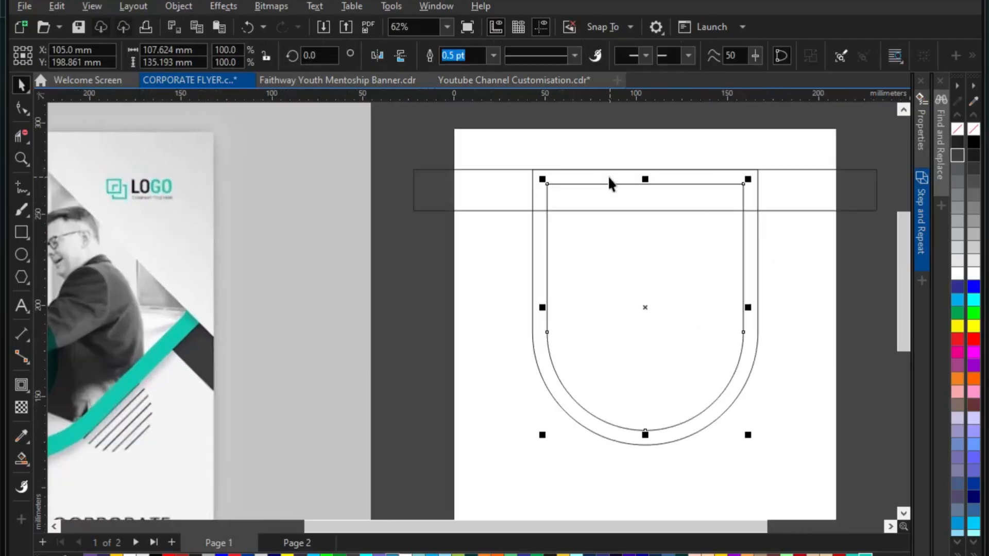
{"action": "left_click", "coordinate": [23, 108]}
{"action": "left_click_drag", "start_coordinate": [500, 176], "coordinate": [782, 200]}
{"action": "scroll", "coordinate": [741, 187], "scroll_direction": "up", "scroll_amount": 2}
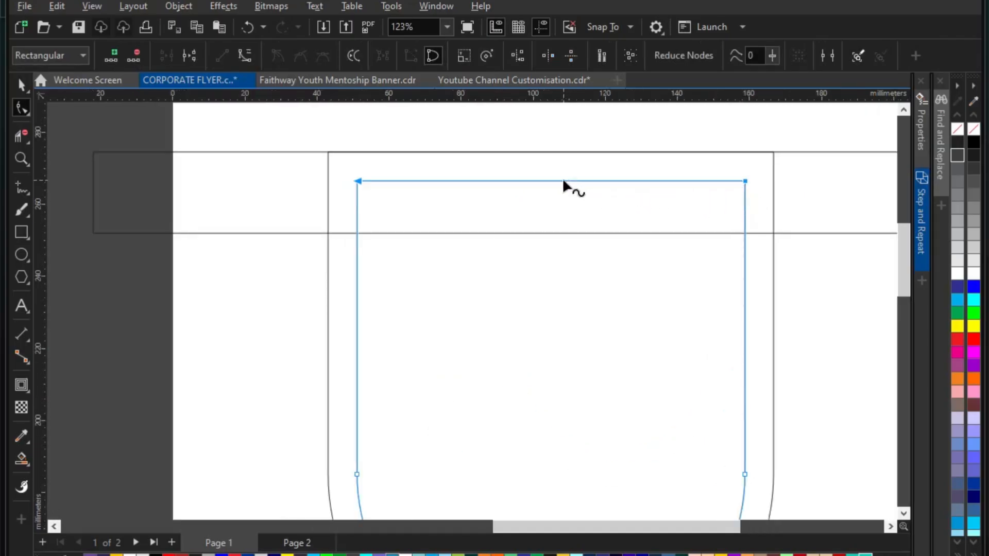
{"action": "left_click_drag", "start_coordinate": [563, 181], "coordinate": [563, 153]}
{"action": "left_click", "coordinate": [22, 85]}
{"action": "scroll", "coordinate": [462, 153], "scroll_direction": "down", "scroll_amount": 1}
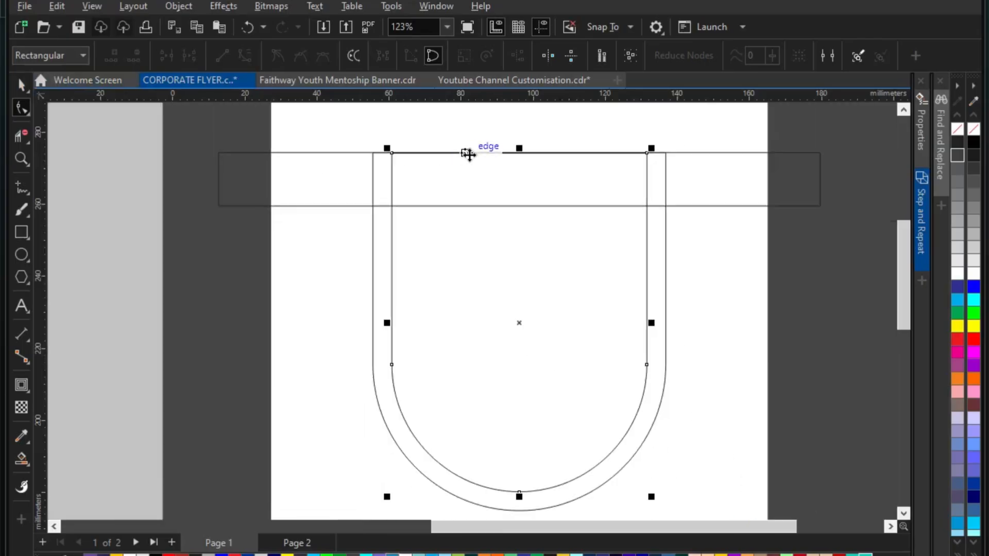
{"action": "key", "text": "space"}
Step: Place a copy of the outer U-shape in the empty area to the right of the page
{"action": "scroll", "coordinate": [536, 190], "scroll_direction": "down", "scroll_amount": 2}
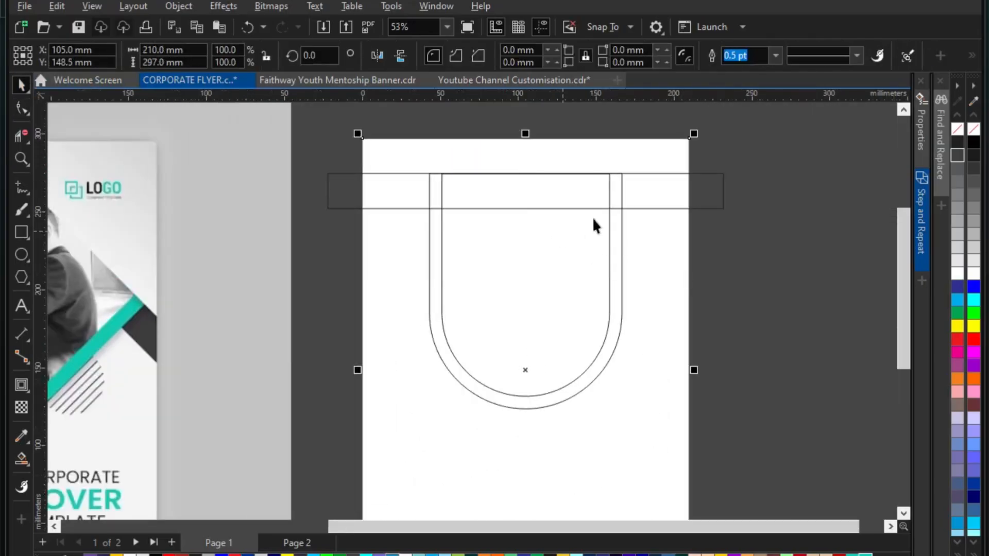
{"action": "left_click", "coordinate": [637, 224]}
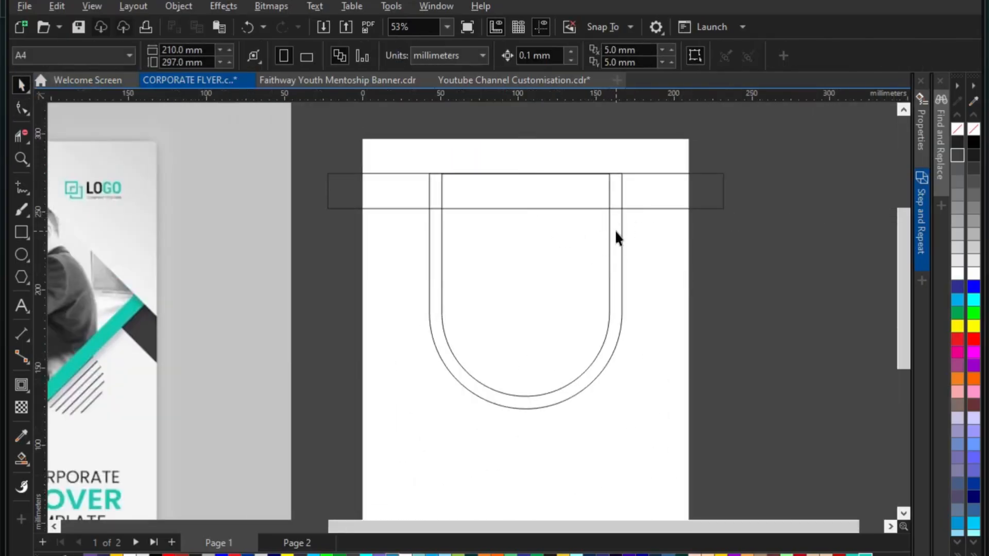
{"action": "left_click", "coordinate": [620, 240]}
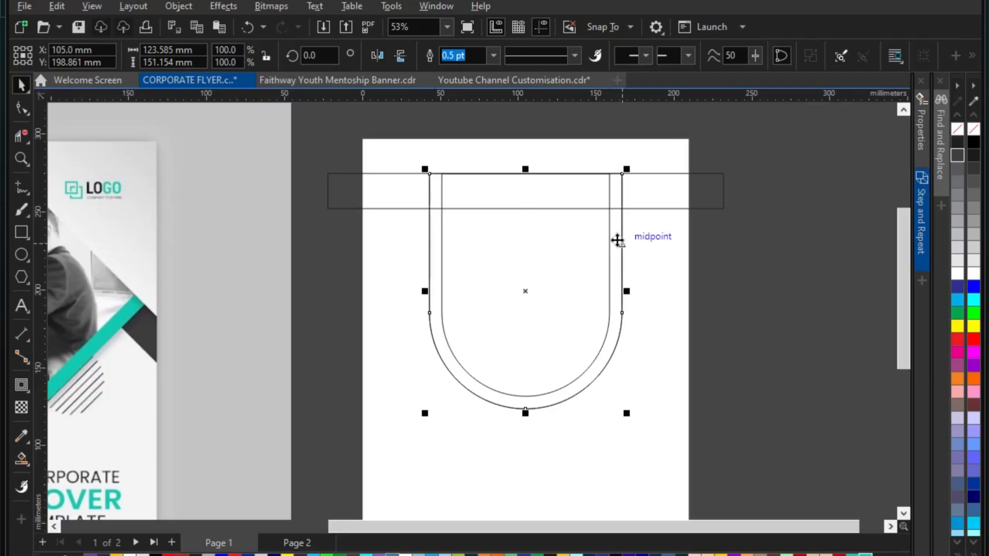
{"action": "scroll", "coordinate": [621, 240], "scroll_direction": "down", "scroll_amount": 1}
{"action": "left_click_drag", "start_coordinate": [563, 245], "coordinate": [781, 255]}
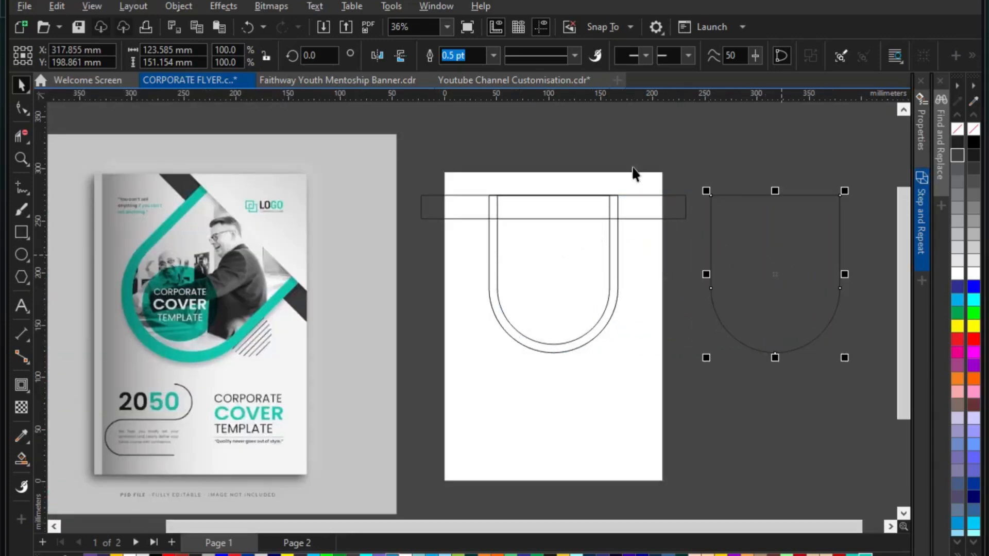
{"action": "left_click", "coordinate": [567, 246]}
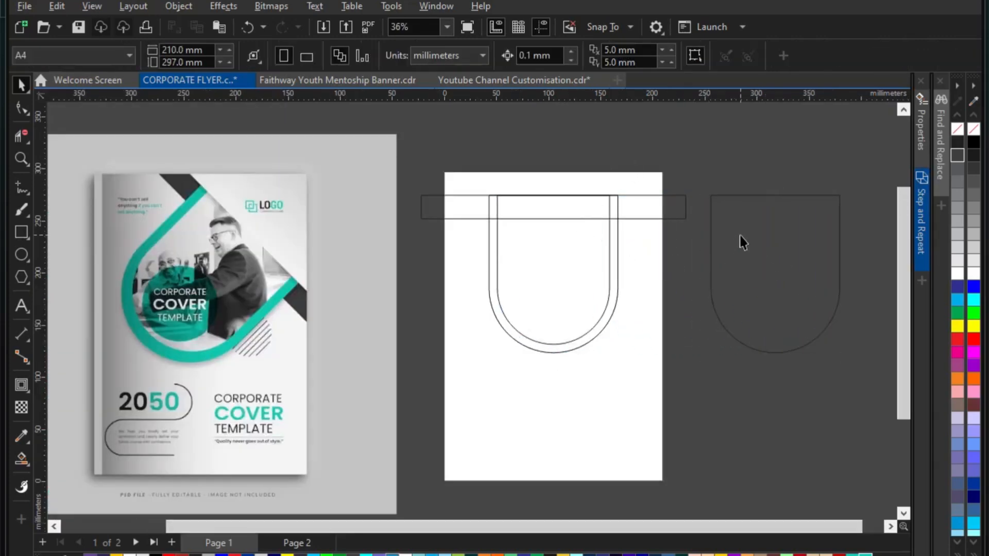
Step: Fill the copied U-shape beside the page with dark gray, leaving the document's default object properties unchanged
{"action": "left_click", "coordinate": [955, 155]}
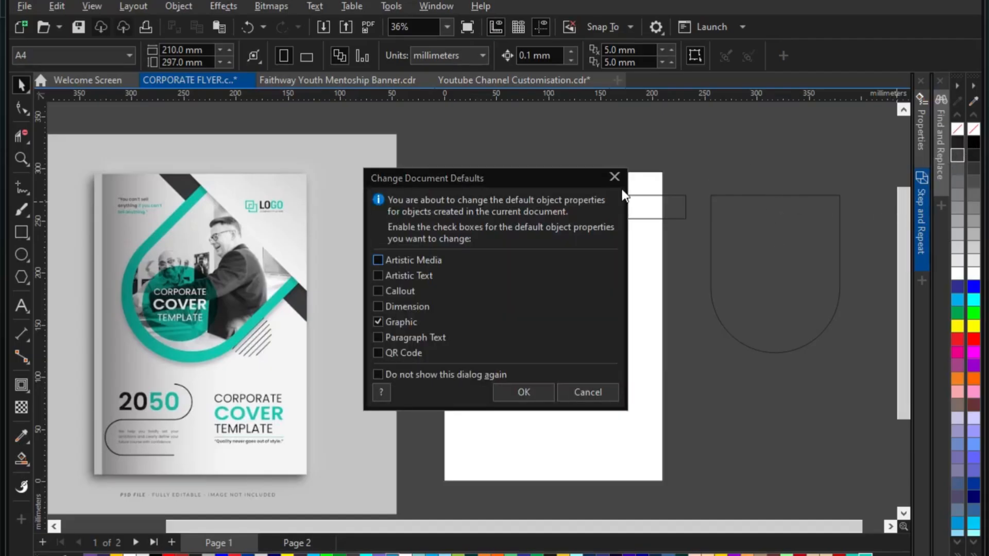
{"action": "left_click", "coordinate": [587, 393]}
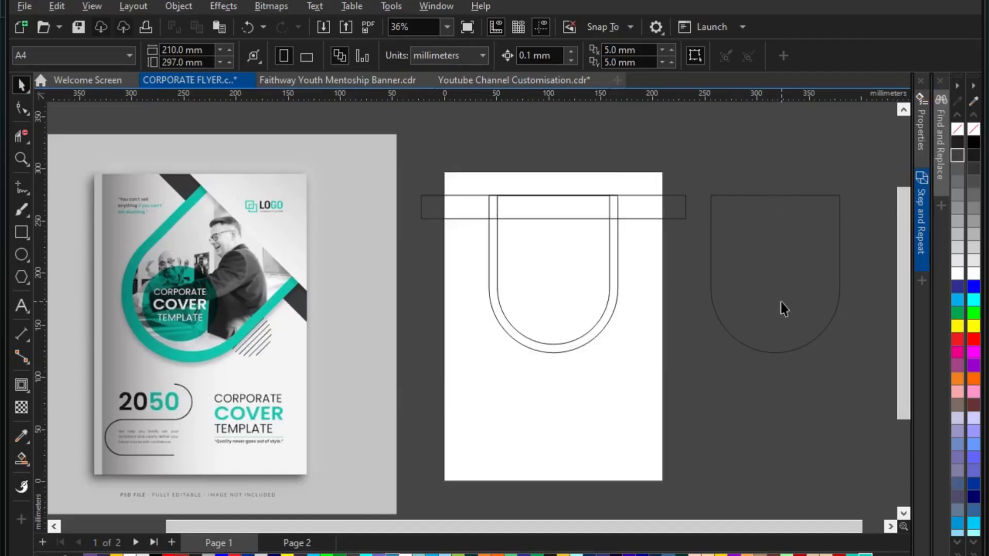
{"action": "left_click", "coordinate": [782, 304]}
{"action": "left_click", "coordinate": [956, 160]}
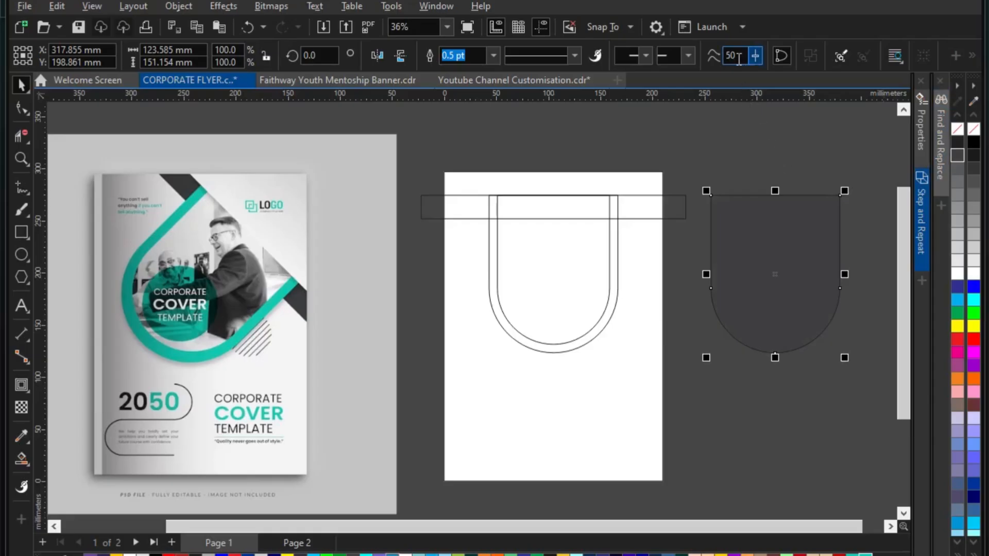
Step: Remove the outline from the dark gray U-shape beside the page
{"action": "left_click", "coordinate": [495, 55]}
{"action": "left_click", "coordinate": [454, 64]}
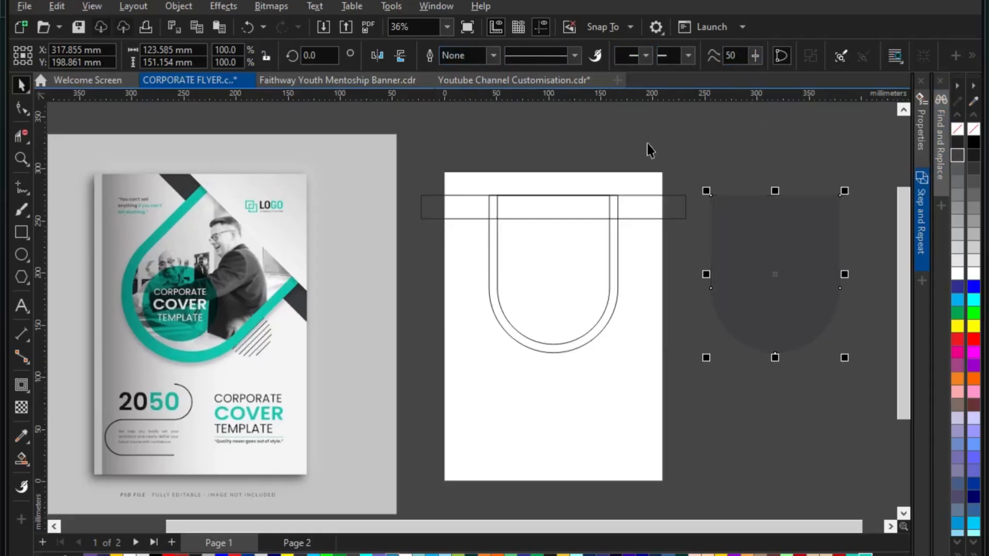
{"action": "left_click", "coordinate": [822, 183]}
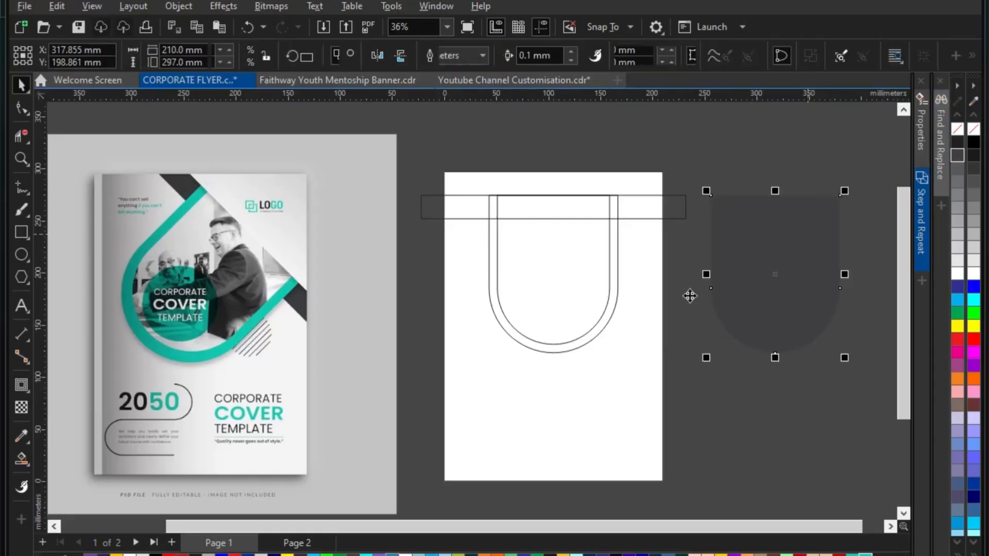
Step: Apply a linear transparency to the dark gray U-shape, opaque at its top edge and fading to 100% transparent a short way down
{"action": "left_click", "coordinate": [23, 410]}
{"action": "left_click_drag", "start_coordinate": [774, 195], "coordinate": [775, 310]}
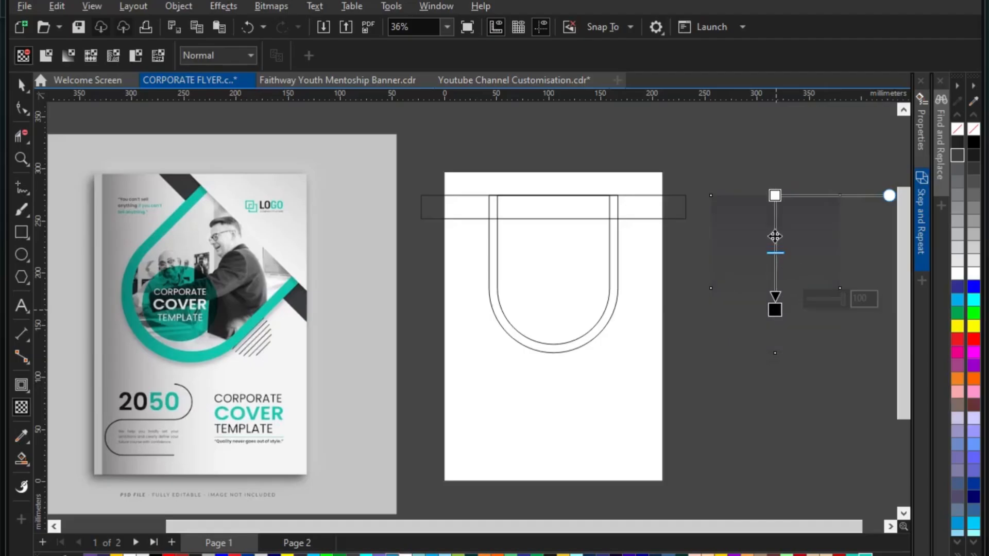
{"action": "scroll", "coordinate": [776, 201], "scroll_direction": "up", "scroll_amount": 1}
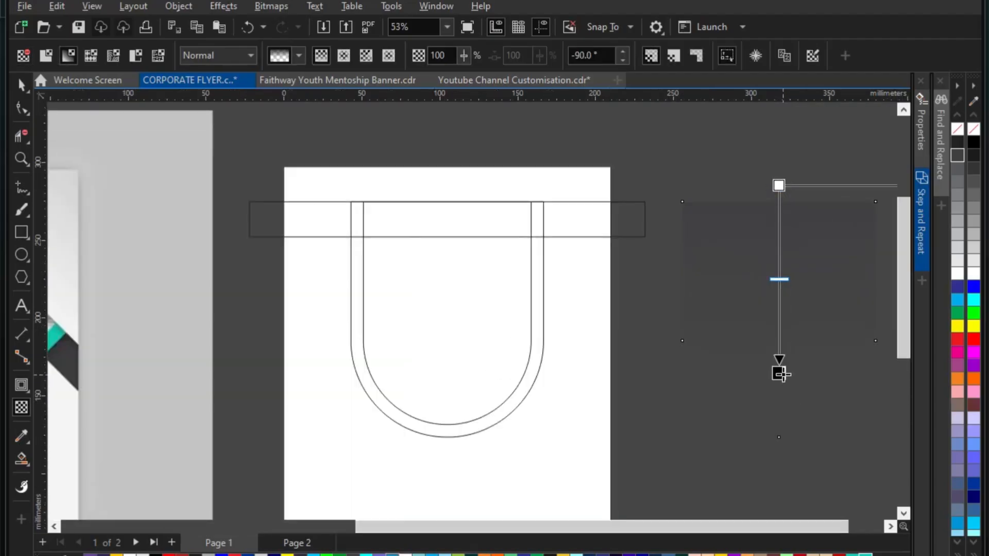
{"action": "left_click_drag", "start_coordinate": [779, 374], "coordinate": [778, 270]}
{"action": "left_click_drag", "start_coordinate": [779, 185], "coordinate": [778, 202]}
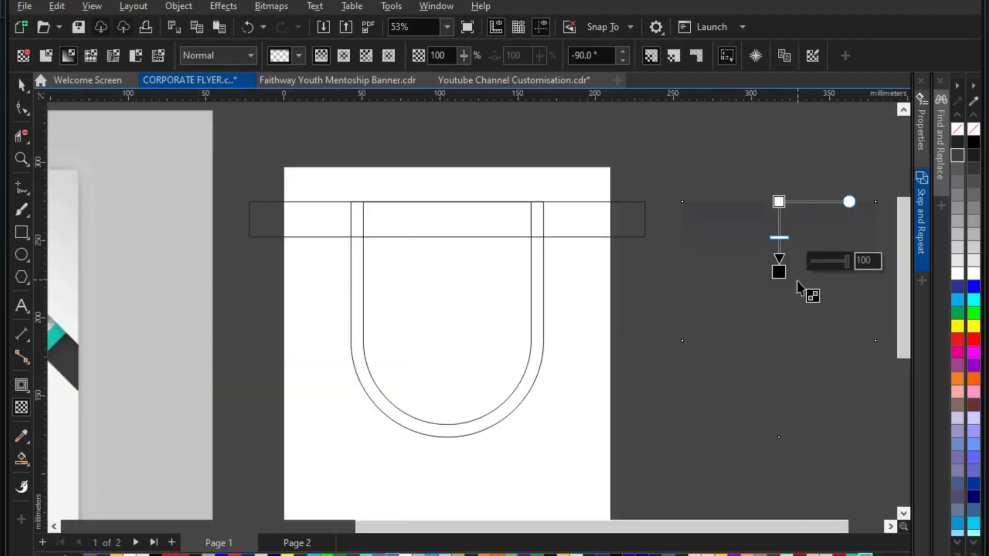
{"action": "left_click_drag", "start_coordinate": [779, 272], "coordinate": [779, 264]}
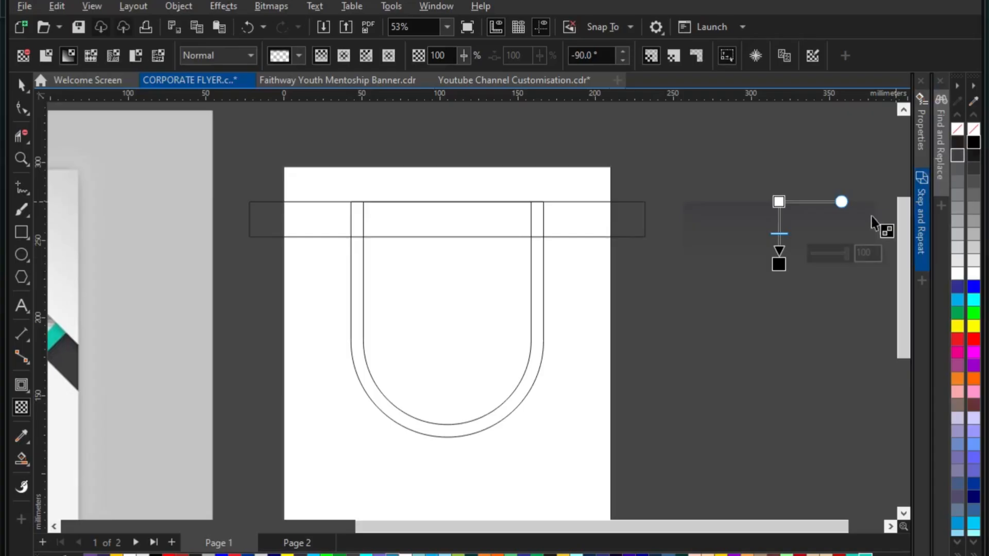
{"action": "left_click", "coordinate": [779, 264]}
{"action": "left_click", "coordinate": [23, 83]}
{"action": "left_click", "coordinate": [546, 252]}
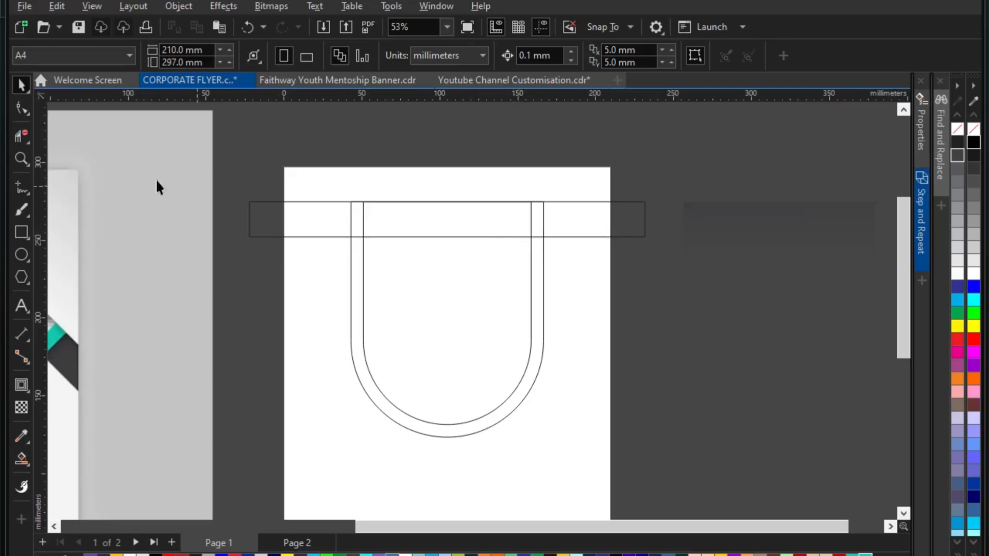
Step: Delete the segments of the band's lower edge that run across the inside and walls of the U-shaped frame
{"action": "left_click", "coordinate": [21, 131]}
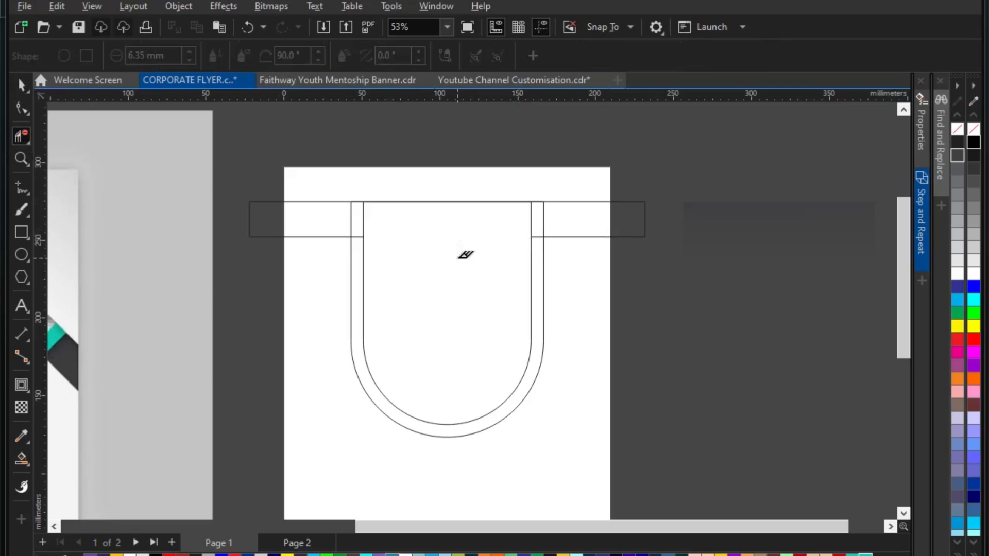
{"action": "scroll", "coordinate": [348, 231], "scroll_direction": "up", "scroll_amount": 2}
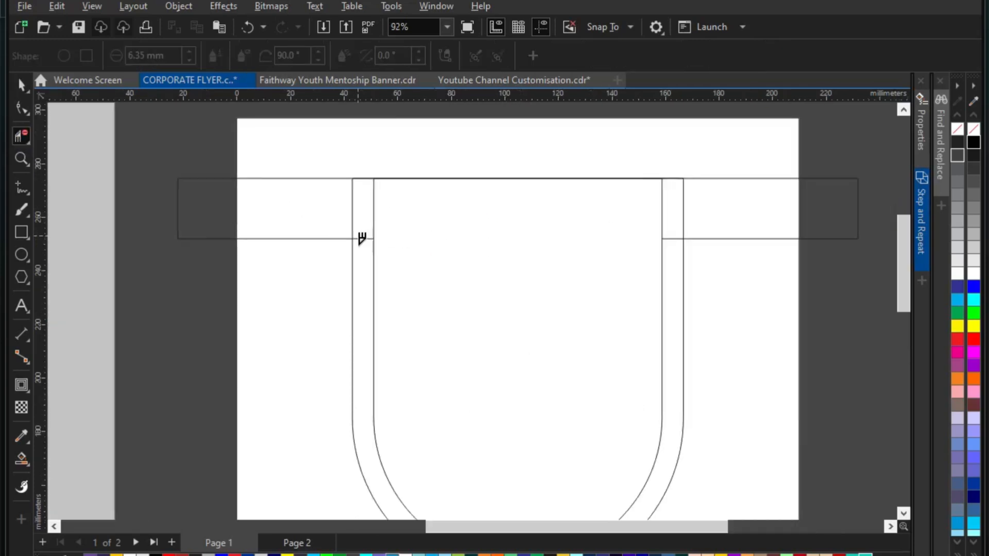
{"action": "scroll", "coordinate": [410, 173], "scroll_direction": "down", "scroll_amount": 1}
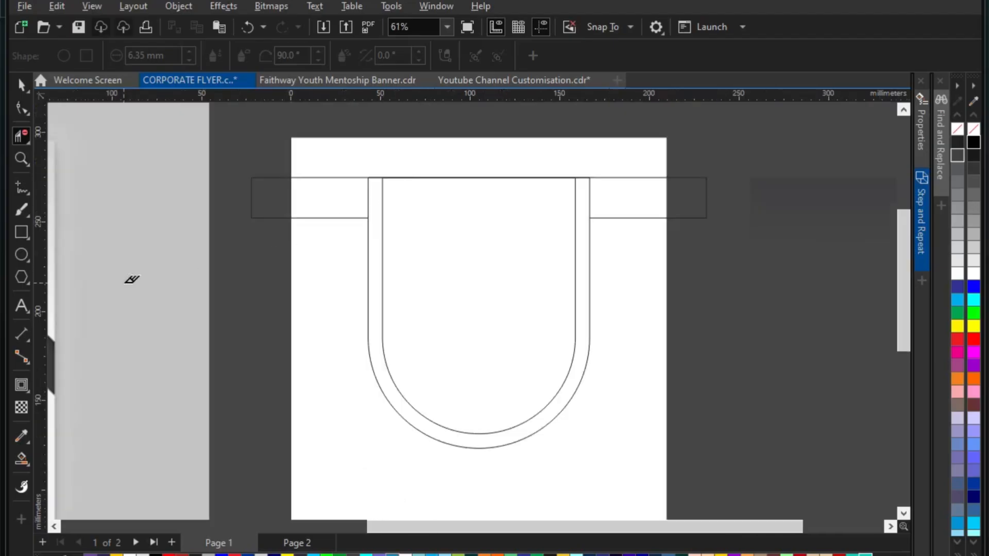
Step: Smart-fill the strip between the inner and outer U-shapes with the blue-gray fill and a 0.5 pt outline
{"action": "left_click", "coordinate": [24, 458]}
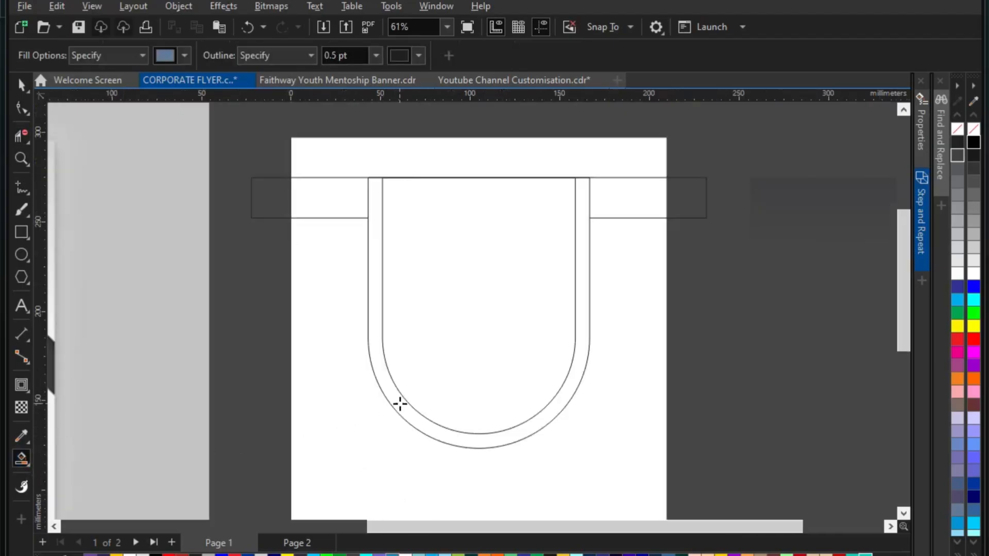
{"action": "left_click", "coordinate": [400, 404]}
{"action": "left_click", "coordinate": [19, 89]}
{"action": "scroll", "coordinate": [443, 186], "scroll_direction": "down", "scroll_amount": 1}
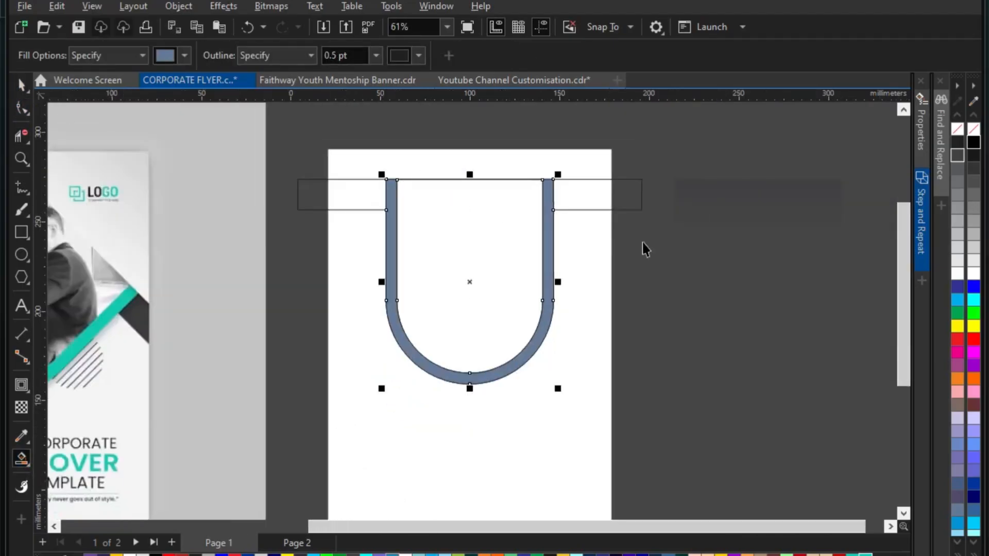
{"action": "left_click", "coordinate": [695, 256]}
Step: Sample the teal from the reference flyer's frame and apply it to the U-shaped strip on the page
{"action": "left_click", "coordinate": [21, 436]}
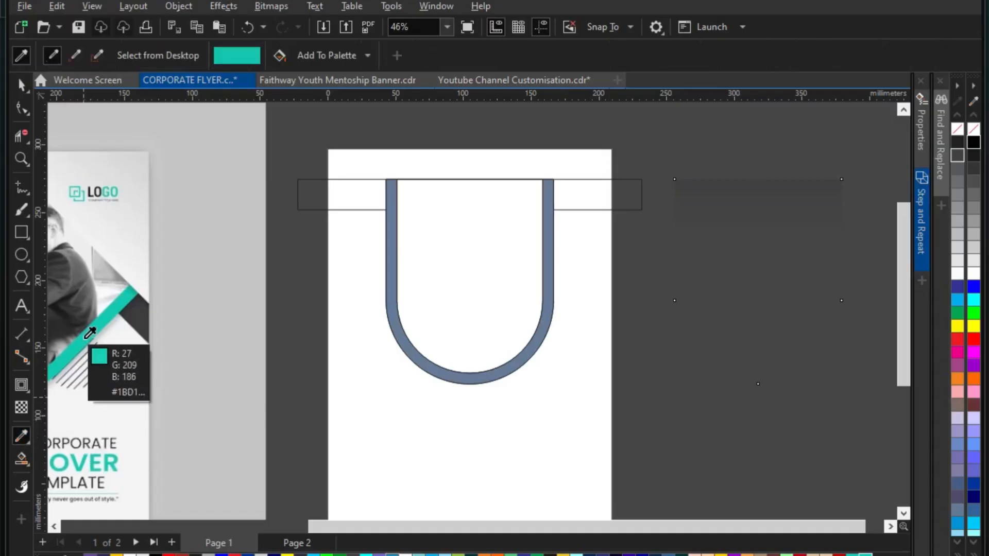
{"action": "left_click", "coordinate": [88, 336]}
{"action": "scroll", "coordinate": [370, 339], "scroll_direction": "up", "scroll_amount": 1}
{"action": "left_click", "coordinate": [410, 341]}
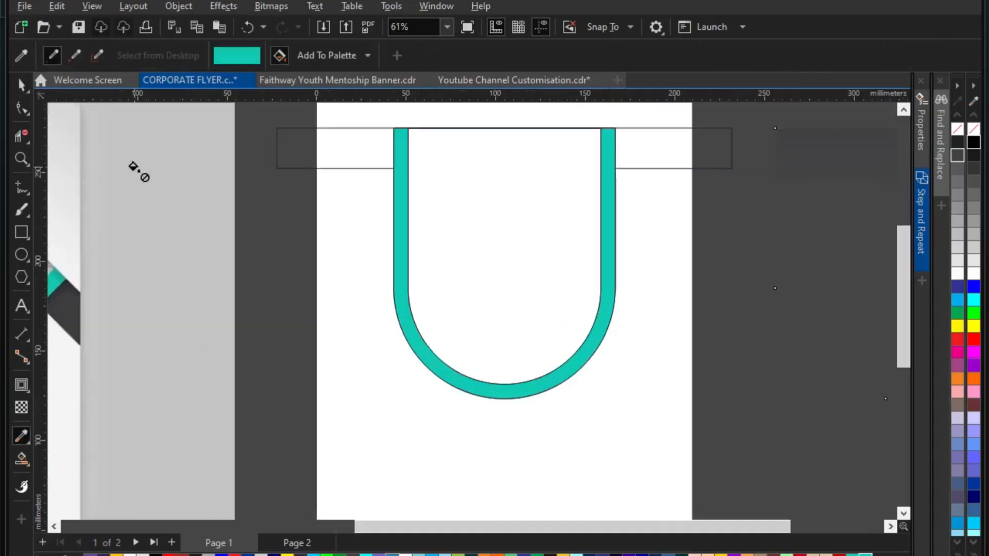
{"action": "key", "text": "space"}
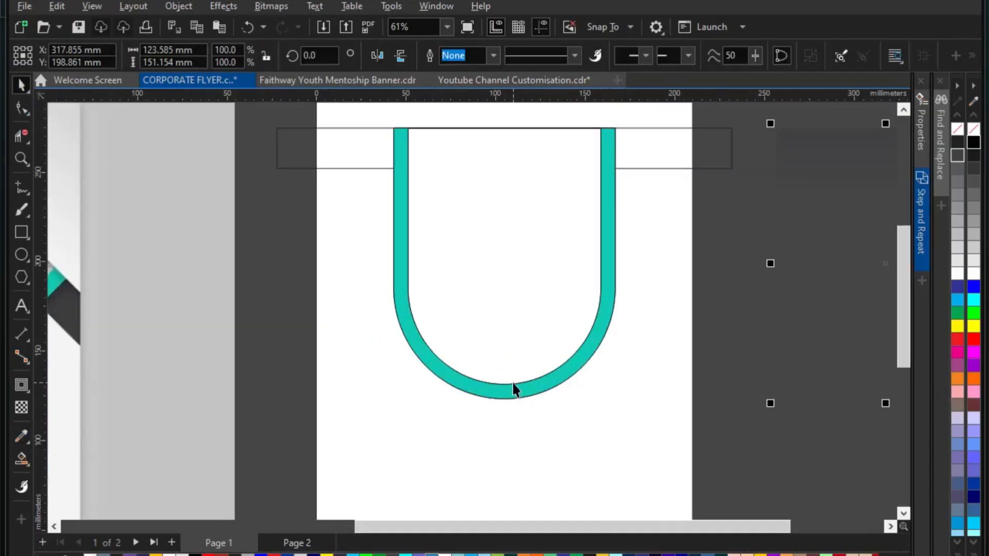
{"action": "scroll", "coordinate": [512, 381], "scroll_direction": "down", "scroll_amount": 1}
{"action": "left_click", "coordinate": [634, 146]}
{"action": "scroll", "coordinate": [583, 160], "scroll_direction": "down", "scroll_amount": 2}
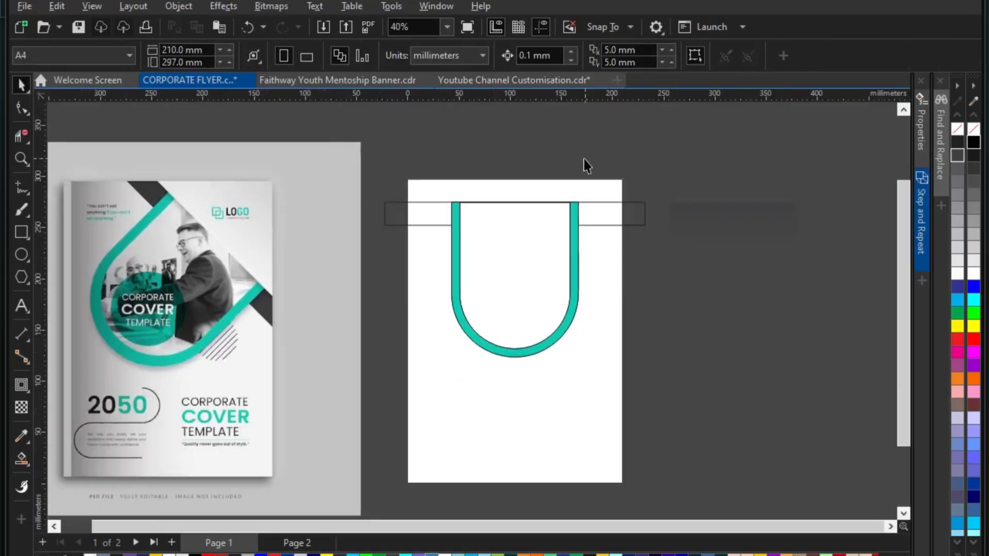
Step: Bring the corporate team photo from the Downloads folder into the document, placing it in the empty area beside the page's lower part
{"action": "left_click", "coordinate": [525, 221]}
{"action": "scroll", "coordinate": [583, 356], "scroll_direction": "down", "scroll_amount": 1}
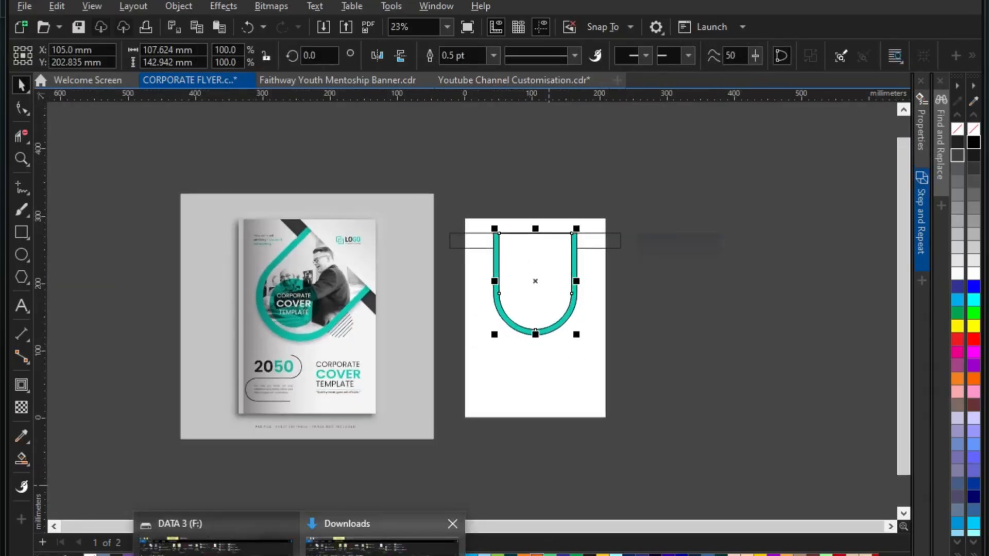
{"action": "left_click", "coordinate": [335, 536]}
{"action": "scroll", "coordinate": [215, 228], "scroll_direction": "up", "scroll_amount": 1}
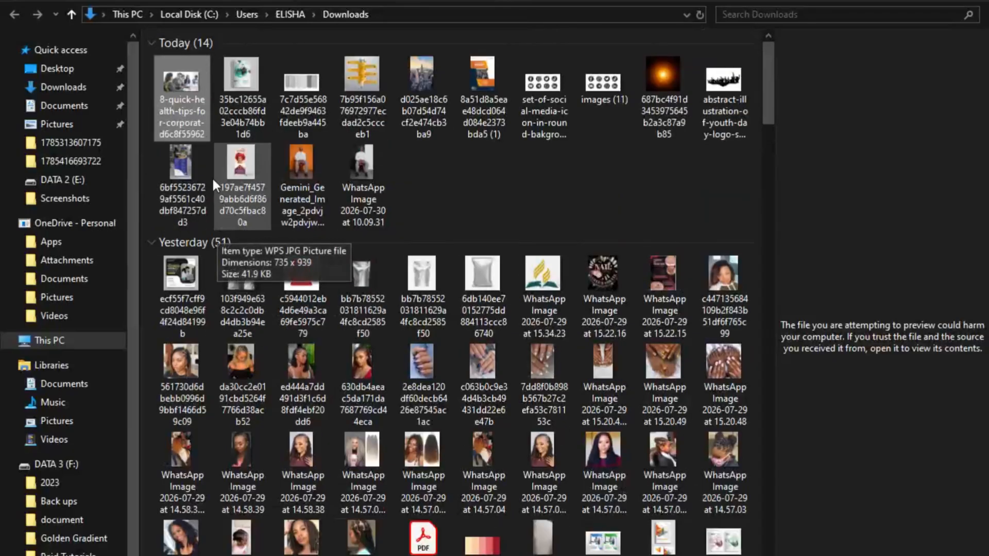
{"action": "mouse_move", "coordinate": [181, 83]}
{"action": "left_mouse_down"}
{"action": "mouse_move", "coordinate": [502, 499]}
{"action": "mouse_move", "coordinate": [522, 555]}
{"action": "left_mouse_up"}
{"action": "left_click_drag", "start_coordinate": [690, 428], "coordinate": [693, 426]}
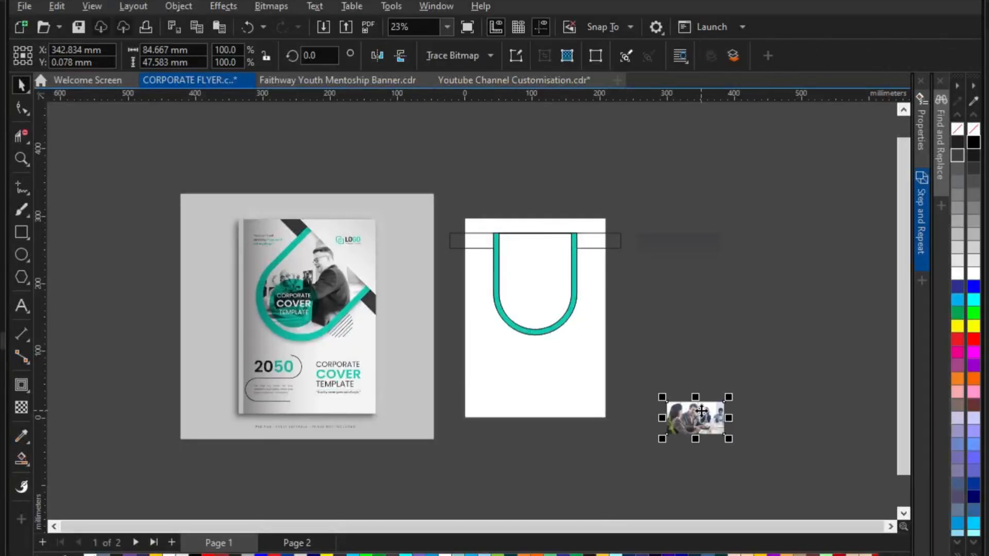
Step: Group the band with the U-shaped frame, trying a clockwise rotation to about 328 degrees and undoing it
{"action": "scroll", "coordinate": [629, 276], "scroll_direction": "up", "scroll_amount": 2}
{"action": "left_click", "coordinate": [588, 230]}
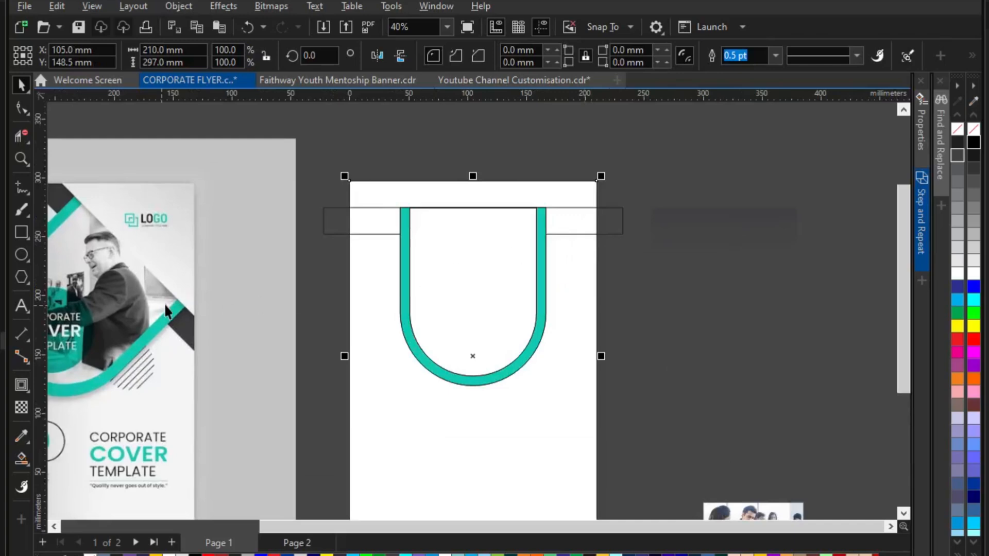
{"action": "key", "text": "Escape"}
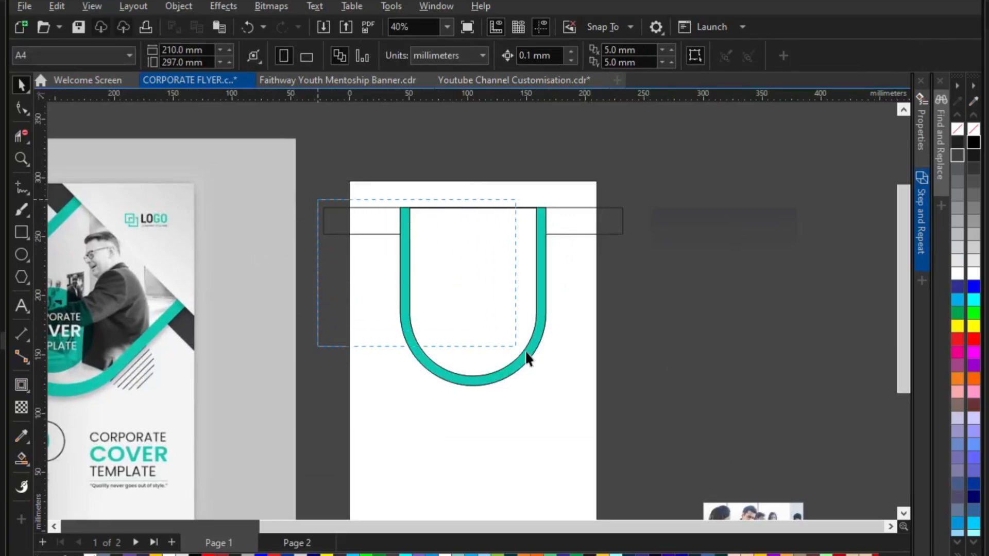
{"action": "left_click_drag", "start_coordinate": [526, 353], "coordinate": [763, 274]}
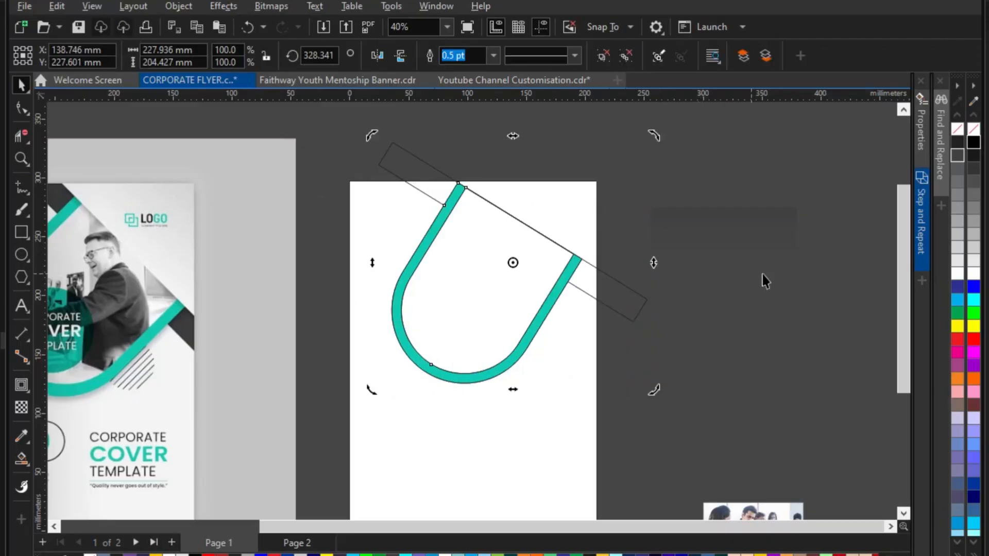
{"action": "key", "text": "ctrl+z"}
Step: Center the faded gray U-shape horizontally on the teal frame
{"action": "left_click", "coordinate": [787, 260]}
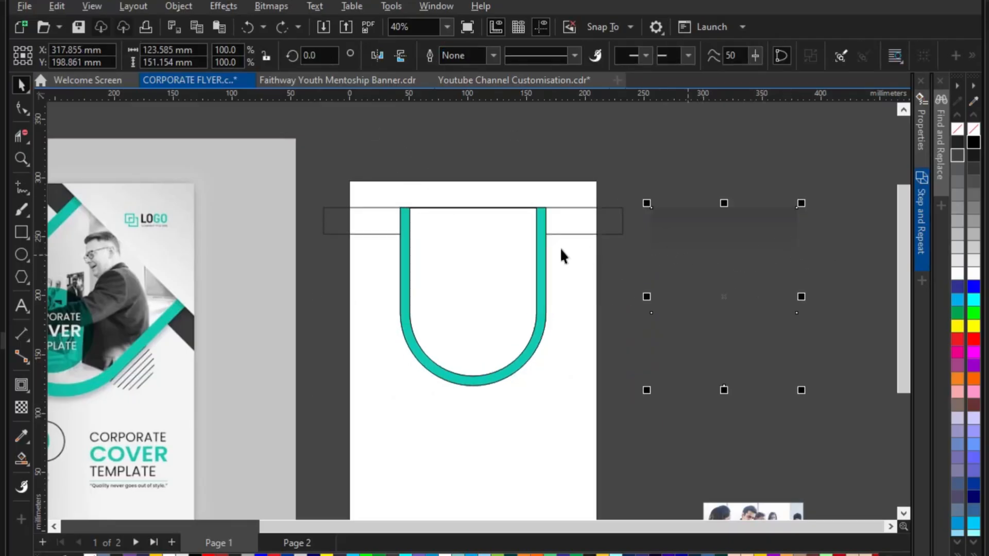
{"action": "left_click", "coordinate": [493, 286], "text": "shift"}
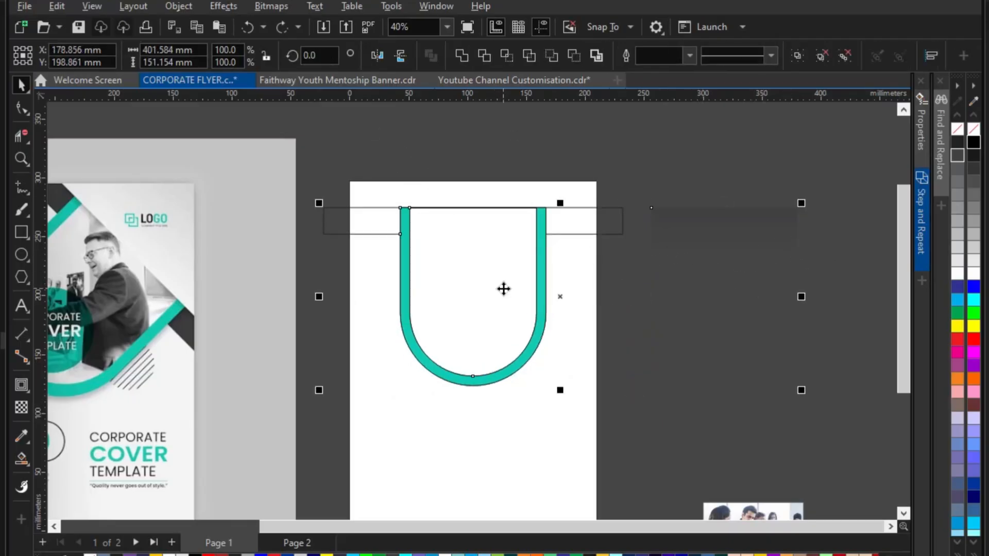
{"action": "key", "text": "c"}
{"action": "left_click", "coordinate": [731, 237]}
Step: Soften the shadow's transparency by starting the fade above the page and ending it just below the frame's top edge
{"action": "left_click", "coordinate": [493, 230]}
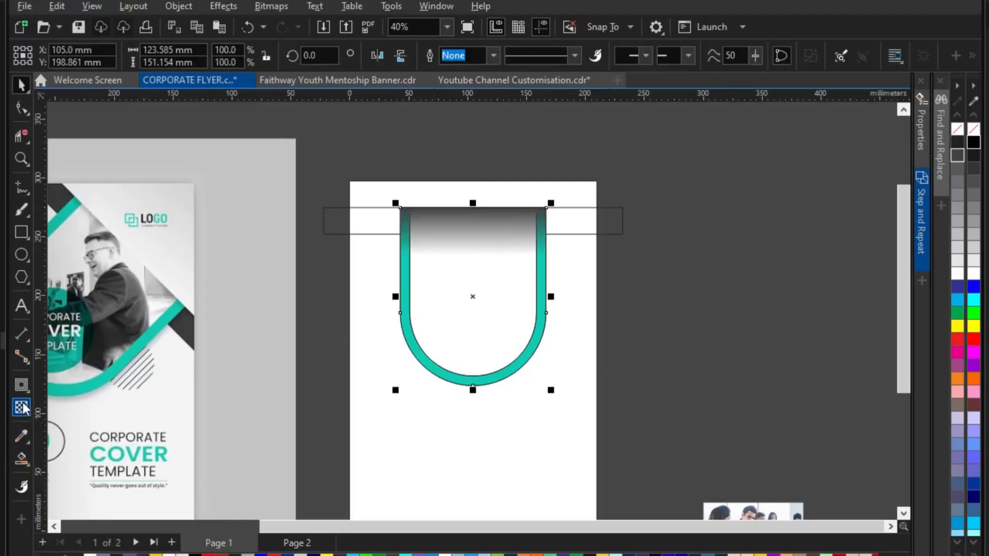
{"action": "left_click", "coordinate": [24, 408]}
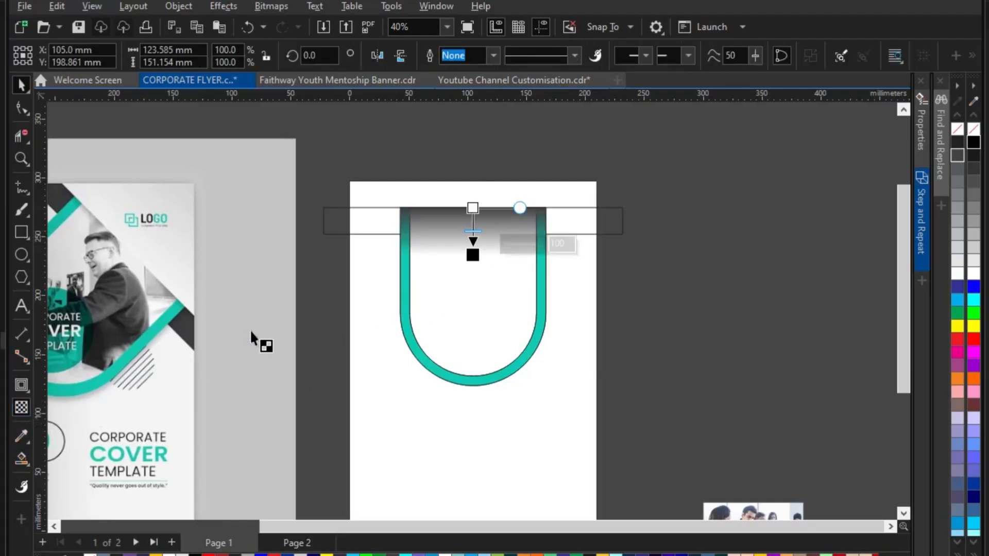
{"action": "scroll", "coordinate": [444, 211], "scroll_direction": "up", "scroll_amount": 1}
{"action": "left_click_drag", "start_coordinate": [482, 206], "coordinate": [482, 159]}
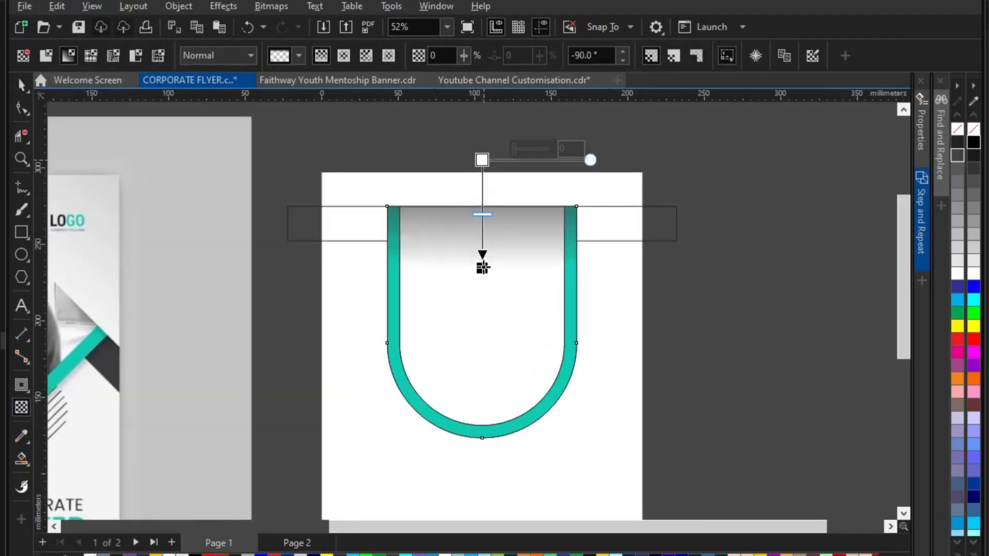
{"action": "left_click_drag", "start_coordinate": [481, 268], "coordinate": [478, 230]}
{"action": "scroll", "coordinate": [484, 150], "scroll_direction": "up", "scroll_amount": 1}
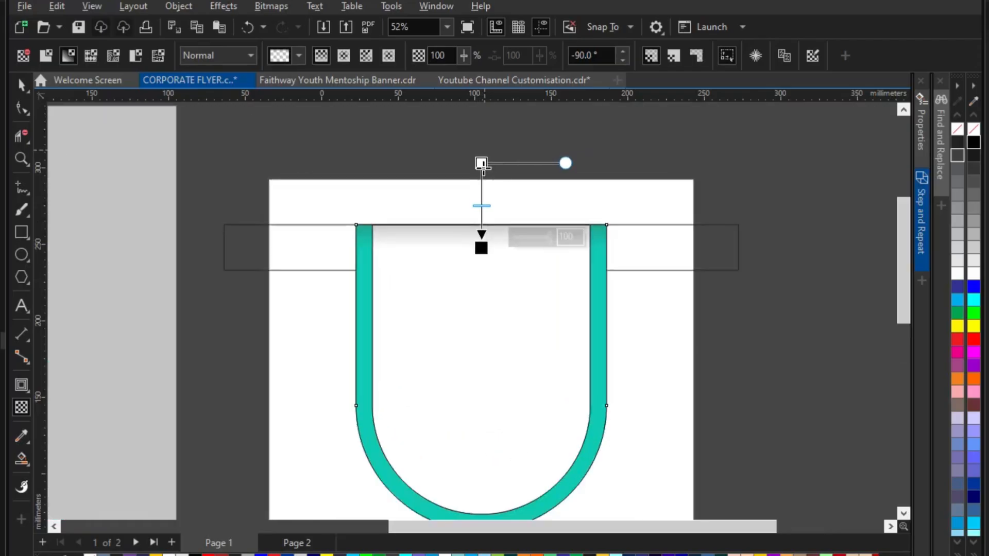
{"action": "left_click", "coordinate": [481, 135]}
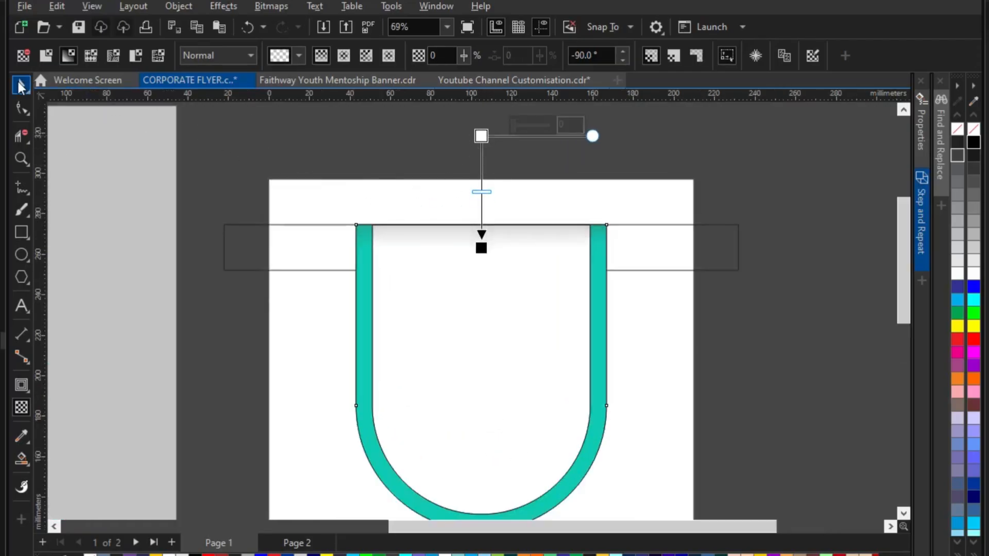
{"action": "left_click", "coordinate": [21, 86]}
{"action": "scroll", "coordinate": [523, 192], "scroll_direction": "down", "scroll_amount": 2}
{"action": "left_click", "coordinate": [640, 392]}
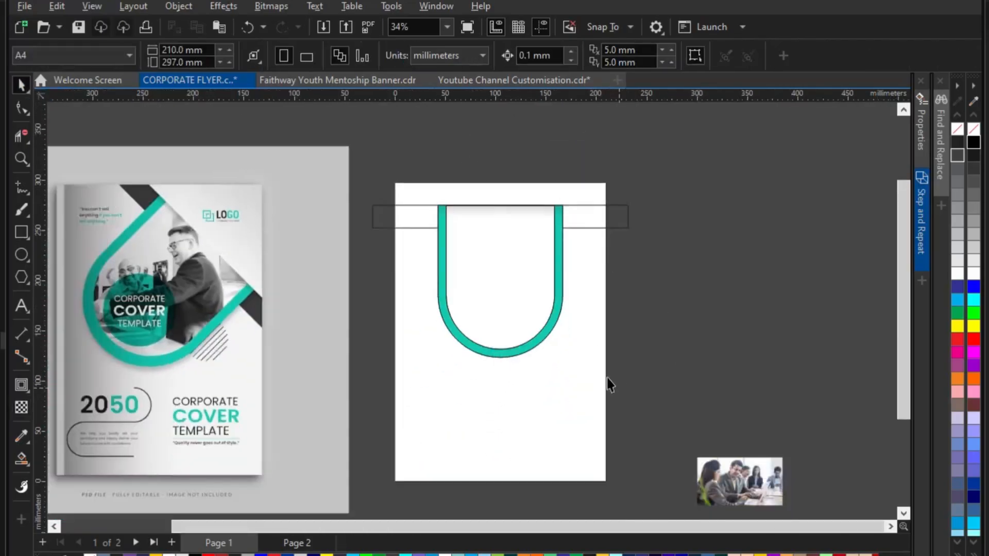
Step: Adjust the outline width setting of the faded shadow shape over the teal frame
{"action": "left_click_drag", "start_coordinate": [451, 201], "coordinate": [433, 185]}
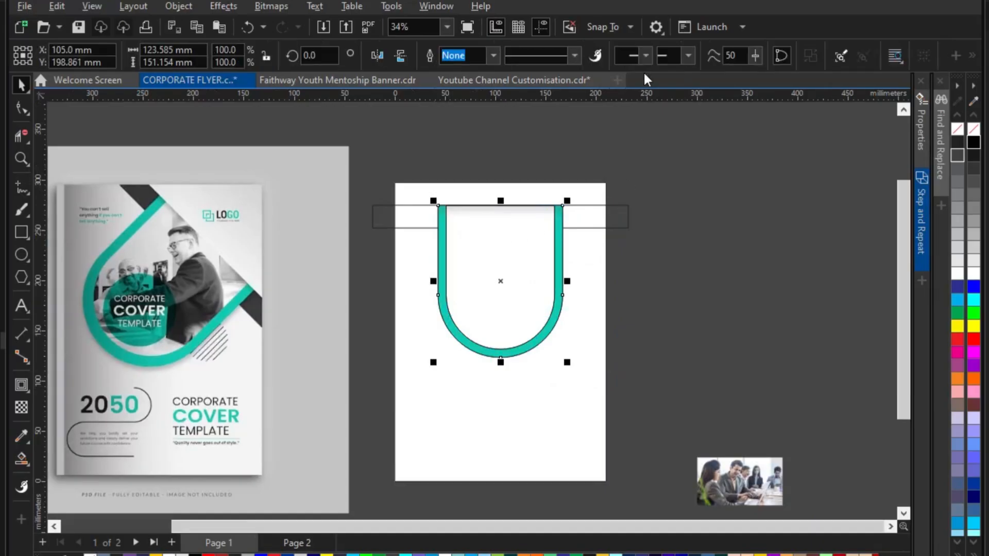
{"action": "left_click", "coordinate": [494, 55]}
{"action": "left_click", "coordinate": [462, 73]}
{"action": "left_click", "coordinate": [651, 215]}
{"action": "scroll", "coordinate": [492, 218], "scroll_direction": "up", "scroll_amount": 1}
{"action": "scroll", "coordinate": [492, 218], "scroll_direction": "down", "scroll_amount": 1}
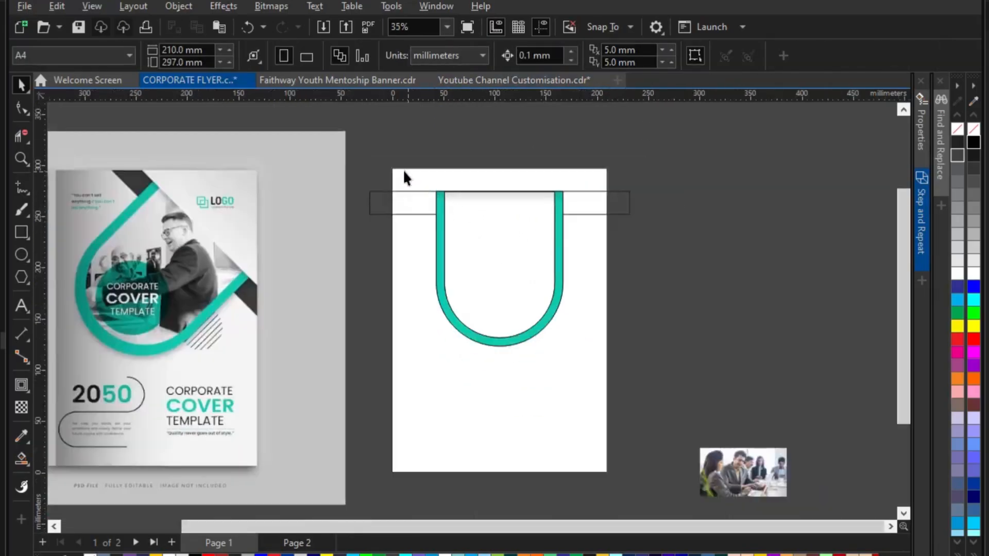
Step: Group the band, teal frame and shadow, and rotate the group clockwise to about 325 degrees
{"action": "left_click_drag", "start_coordinate": [362, 149], "coordinate": [678, 398]}
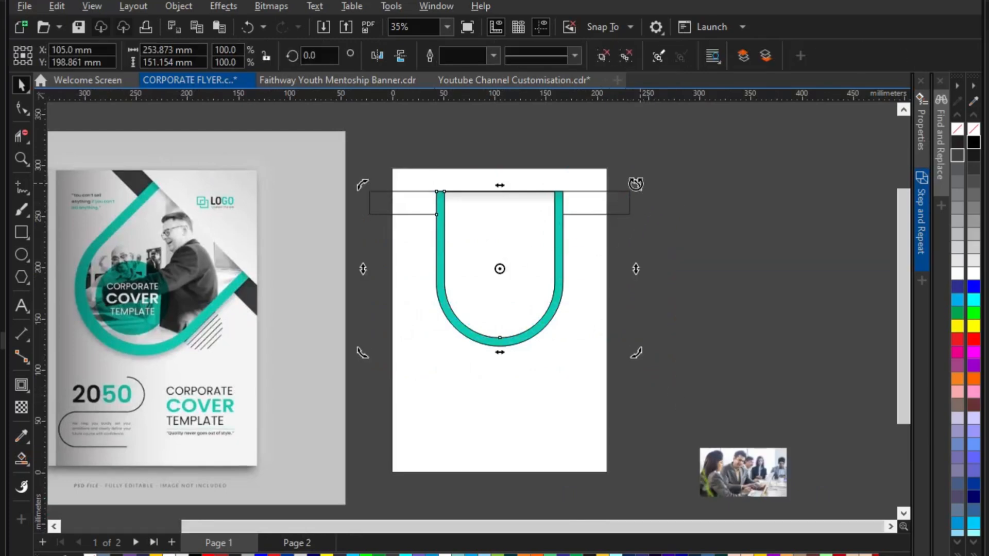
{"action": "left_click_drag", "start_coordinate": [637, 184], "coordinate": [672, 283]}
{"action": "left_click", "coordinate": [691, 234]}
{"action": "scroll", "coordinate": [611, 155], "scroll_direction": "down", "scroll_amount": 1}
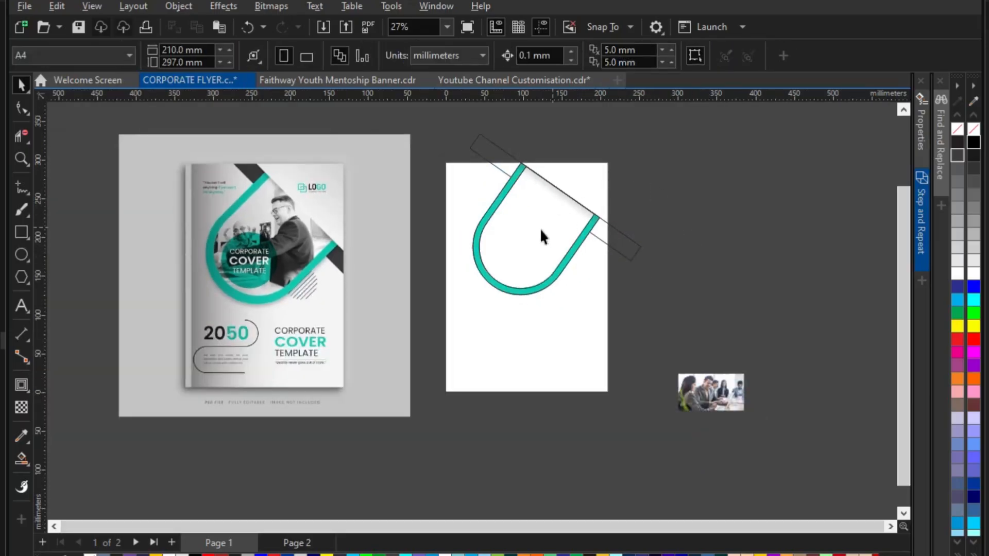
Step: Ungroup the rotated artwork, move the faded shadow shape off the page beside it, and select the inner U-shape
{"action": "left_click", "coordinate": [545, 212]}
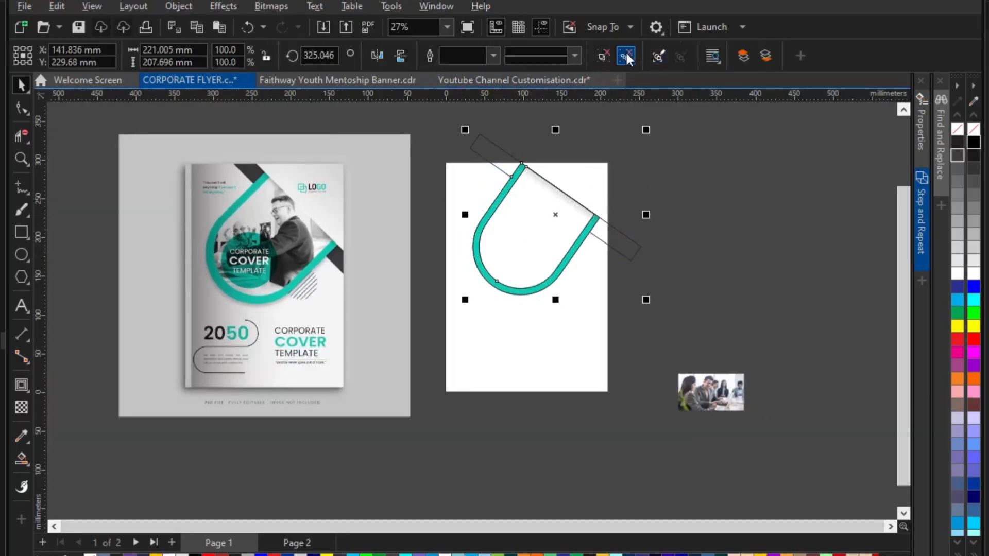
{"action": "left_click", "coordinate": [626, 56]}
{"action": "left_click", "coordinate": [719, 184]}
{"action": "left_click", "coordinate": [545, 206]}
{"action": "left_click_drag", "start_coordinate": [560, 205], "coordinate": [713, 227]}
{"action": "left_click", "coordinate": [538, 225]}
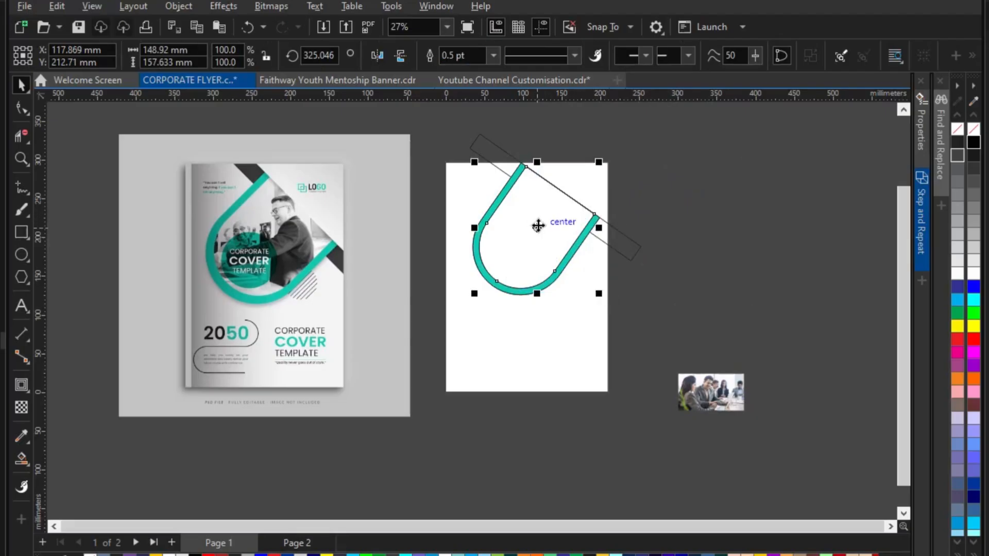
Step: Enlarge the office photo beside the page proportionally to about 203 mm wide
{"action": "left_click", "coordinate": [724, 397]}
{"action": "left_click_drag", "start_coordinate": [746, 412], "coordinate": [690, 329]}
{"action": "left_click_drag", "start_coordinate": [734, 359], "coordinate": [754, 381]}
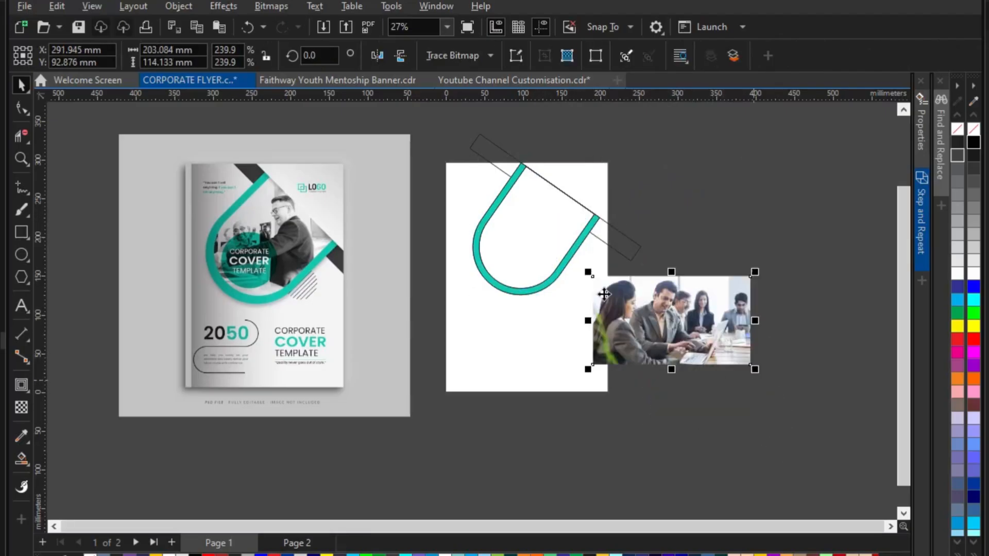
Step: PowerClip the office photo inside the inner U-shape and scale the contents to fill the frame completely
{"action": "left_click", "coordinate": [180, 5]}
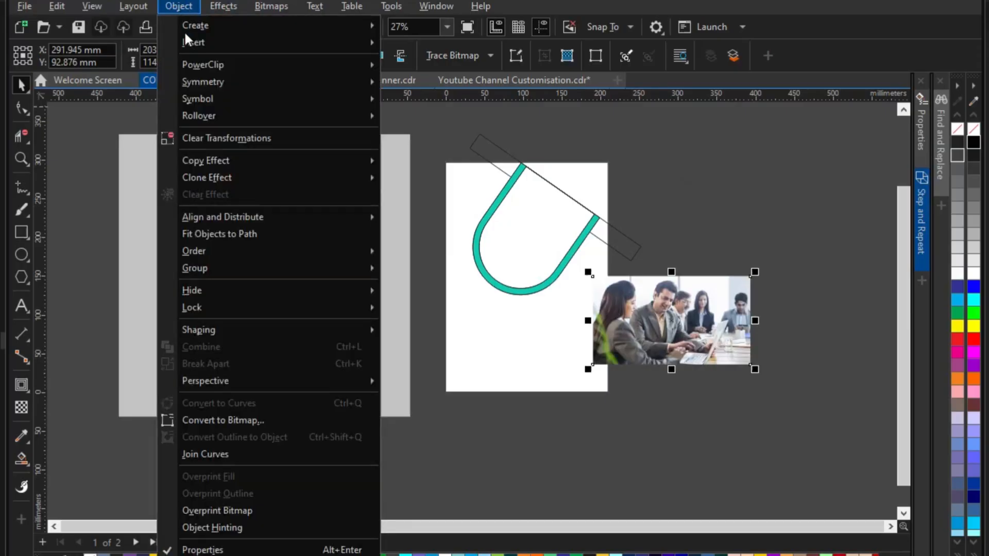
{"action": "mouse_move", "coordinate": [354, 67]}
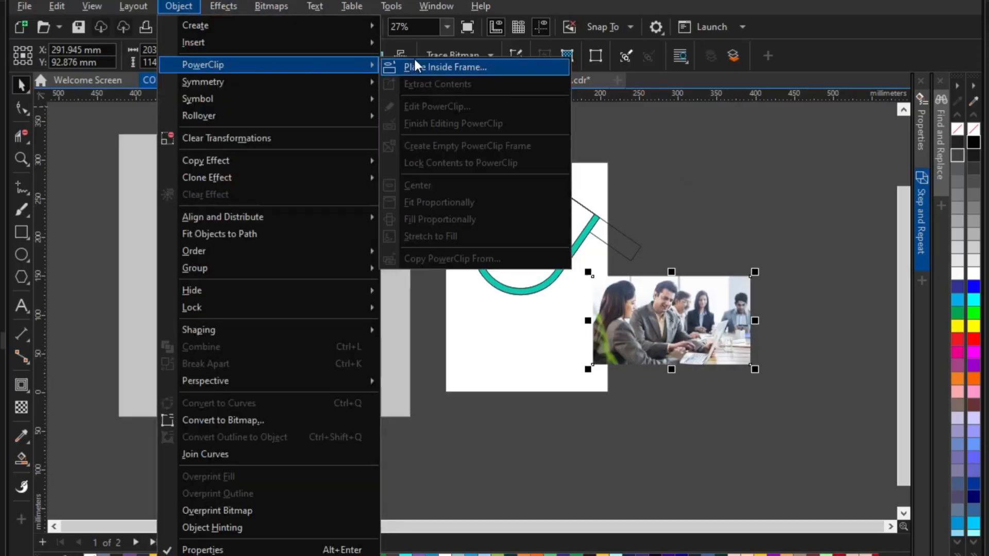
{"action": "left_click", "coordinate": [432, 67]}
{"action": "left_click", "coordinate": [518, 211]}
{"action": "scroll", "coordinate": [528, 206], "scroll_direction": "up", "scroll_amount": 1}
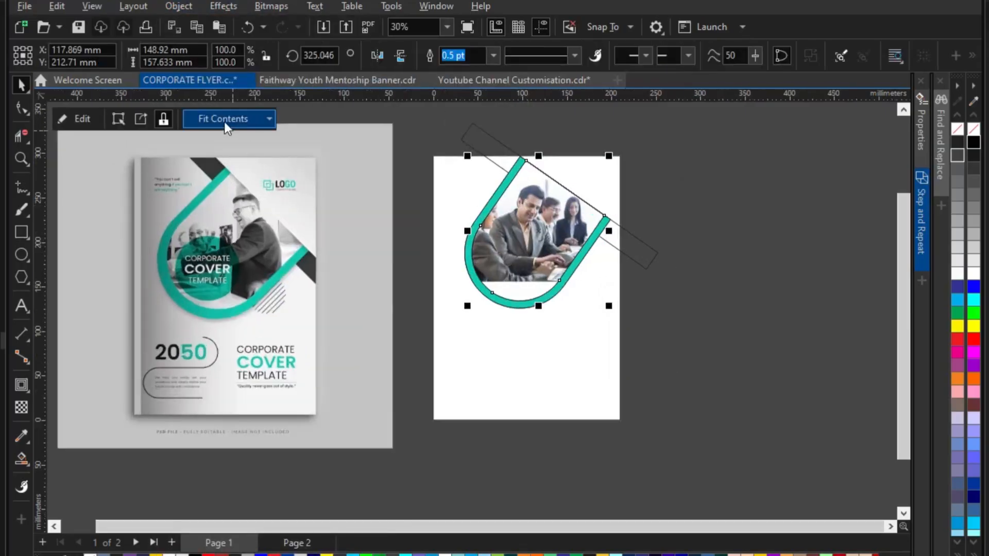
{"action": "left_click", "coordinate": [225, 121]}
{"action": "left_click", "coordinate": [257, 171]}
{"action": "scroll", "coordinate": [575, 245], "scroll_direction": "up", "scroll_amount": 1}
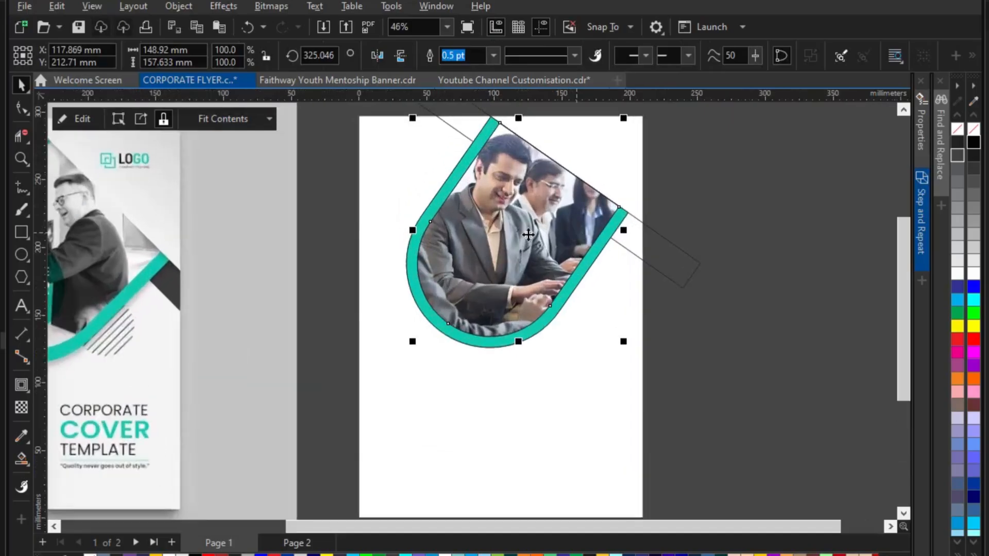
{"action": "scroll", "coordinate": [529, 236], "scroll_direction": "down", "scroll_amount": 1}
Step: Move the faded shadow shape back over the photo, aligned with the slanted upper edge of the U-shape
{"action": "left_click", "coordinate": [752, 276]}
{"action": "left_click", "coordinate": [704, 221]}
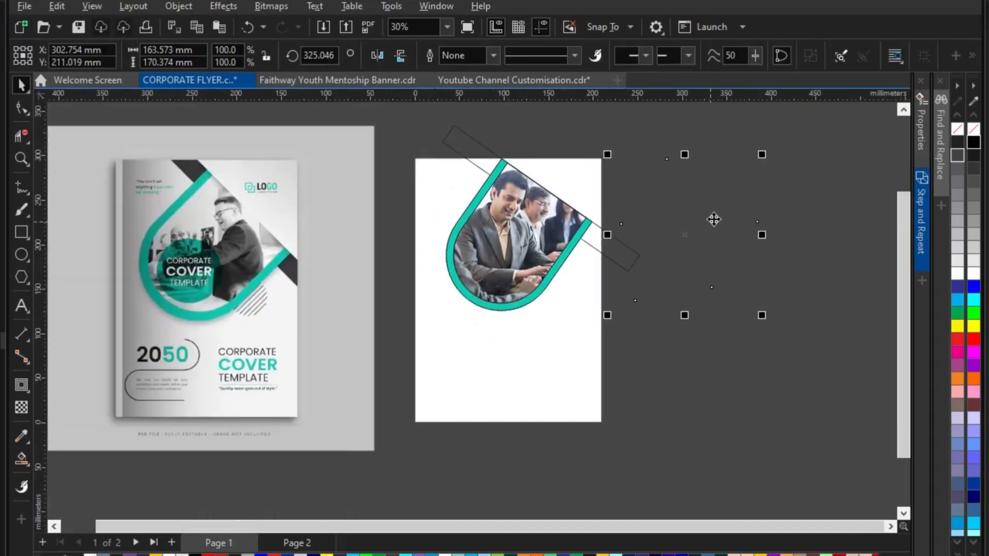
{"action": "left_click_drag", "start_coordinate": [713, 219], "coordinate": [552, 211]}
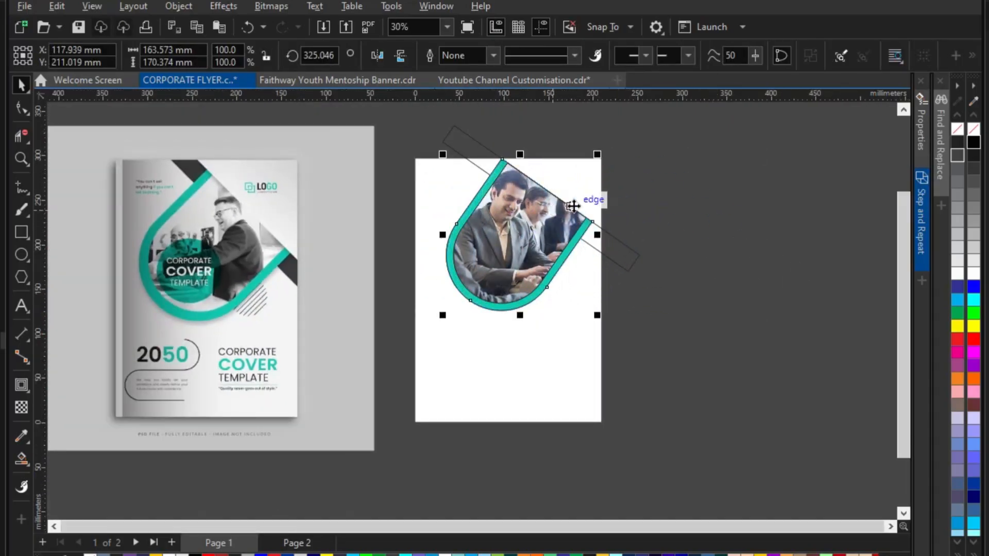
{"action": "scroll", "coordinate": [570, 206], "scroll_direction": "up", "scroll_amount": 4}
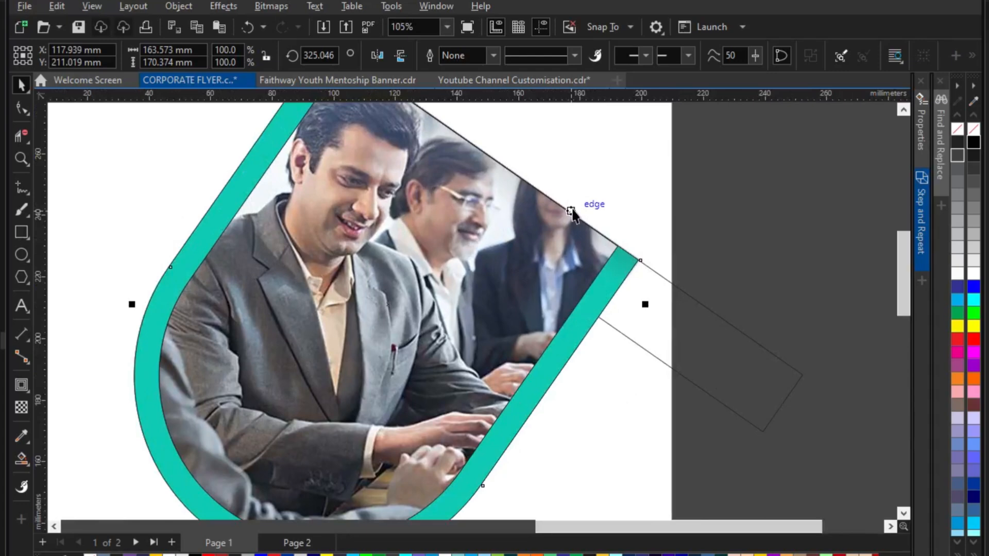
{"action": "scroll", "coordinate": [572, 212], "scroll_direction": "down", "scroll_amount": 4}
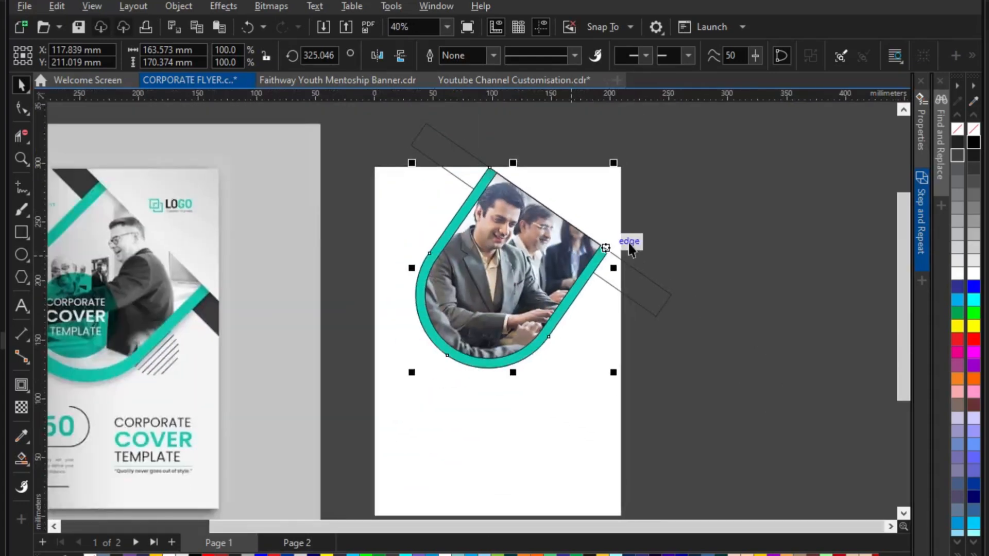
{"action": "left_click", "coordinate": [685, 223]}
{"action": "scroll", "coordinate": [686, 223], "scroll_direction": "down", "scroll_amount": 1}
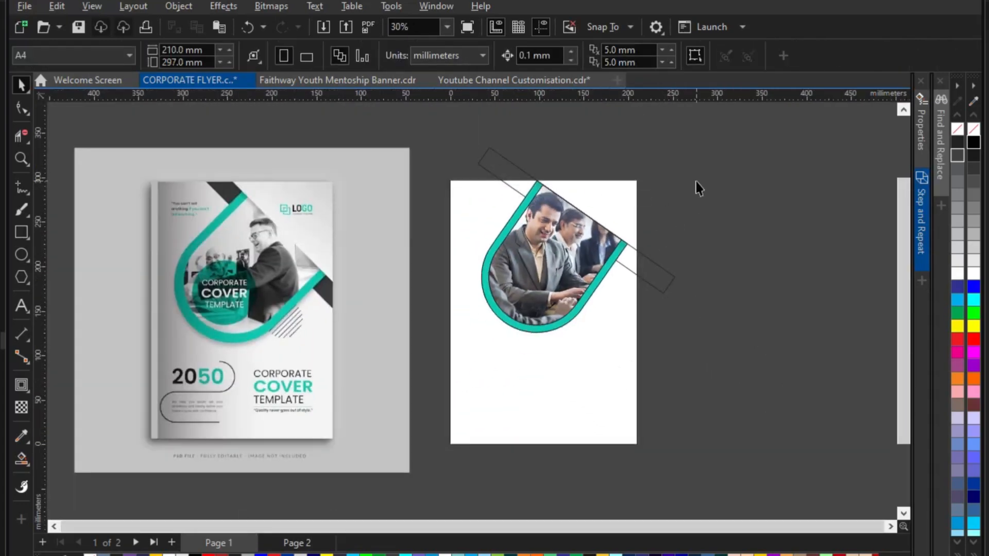
Step: Use Smart Fill to create filled shapes from the two band sections inside the page, beside the teal frame's ends
{"action": "left_click", "coordinate": [25, 458]}
{"action": "left_click", "coordinate": [633, 257]}
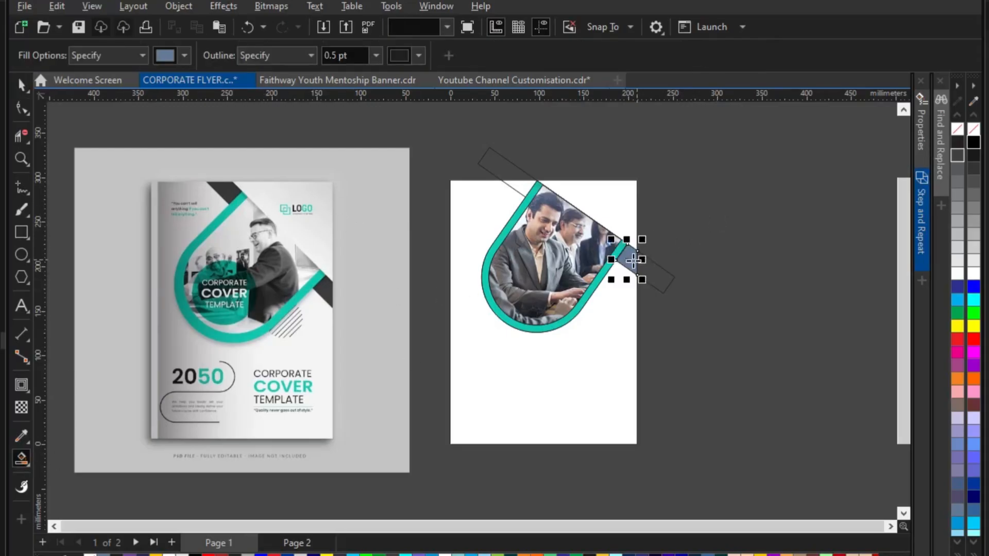
{"action": "left_click", "coordinate": [518, 187]}
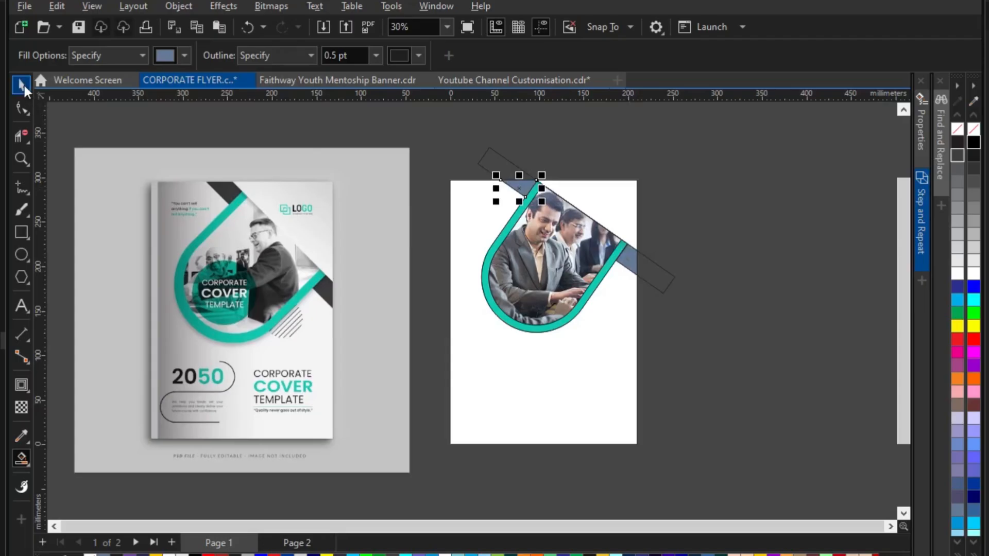
{"action": "left_click", "coordinate": [22, 84]}
Step: Recolor both Smart Fill band sections dark gray
{"action": "left_click", "coordinate": [626, 258]}
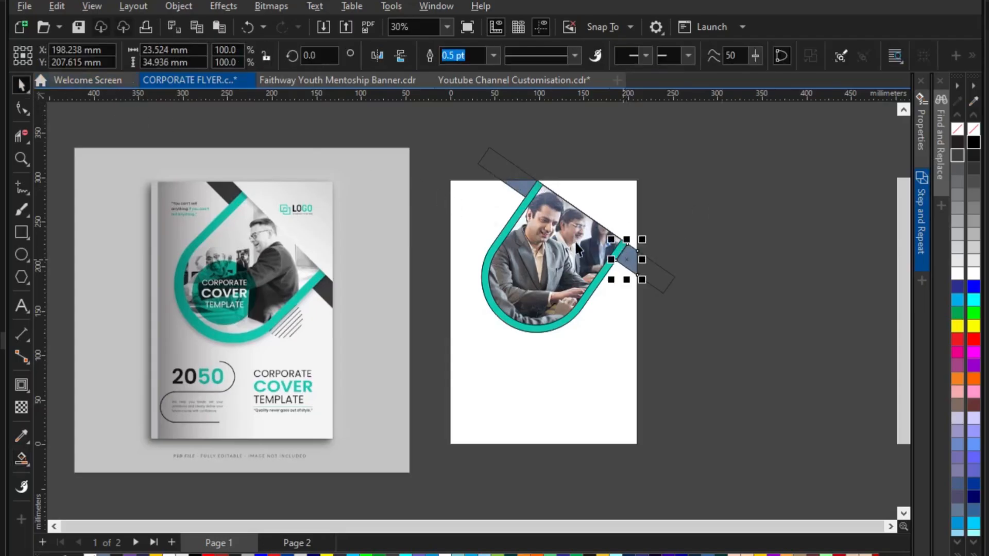
{"action": "left_click", "coordinate": [533, 184], "text": "shift"}
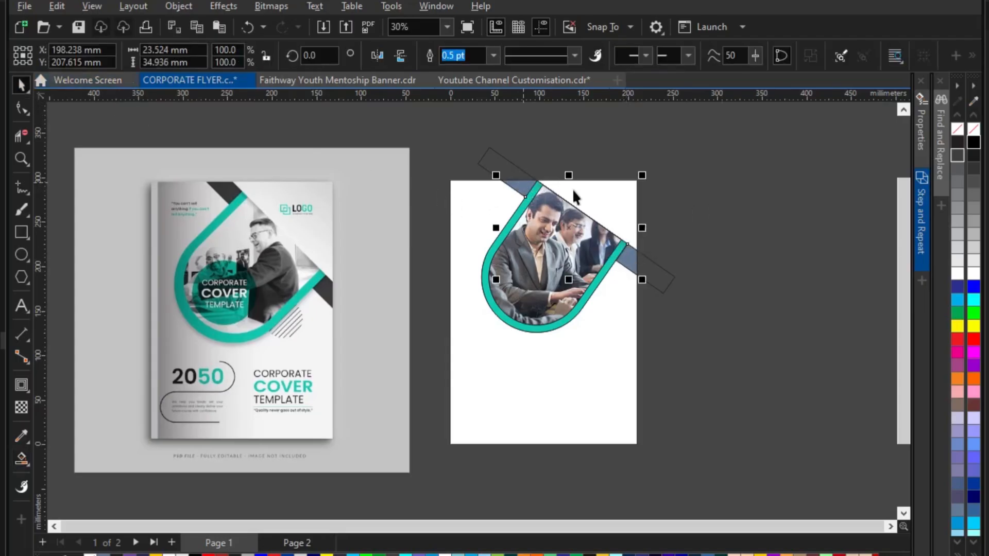
{"action": "left_click", "coordinate": [957, 153]}
Step: Delete the original unfilled band outline that extends beyond the page
{"action": "left_click", "coordinate": [626, 276]}
{"action": "left_click", "coordinate": [669, 286]}
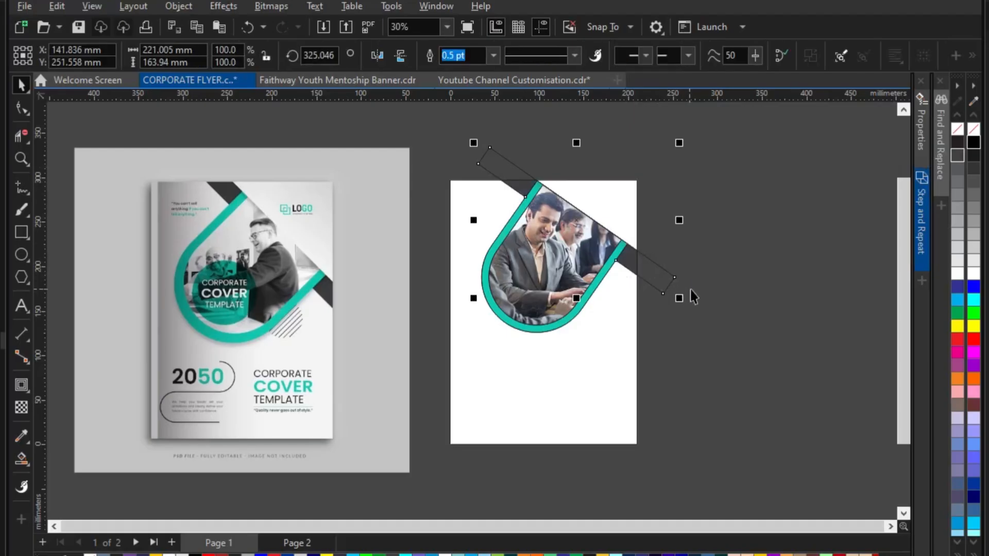
{"action": "left_click", "coordinate": [690, 290]}
Step: Select the whole frame, photo and band artwork and set its outline width to None
{"action": "left_click_drag", "start_coordinate": [563, 234], "coordinate": [464, 140]}
{"action": "left_click", "coordinate": [689, 55]}
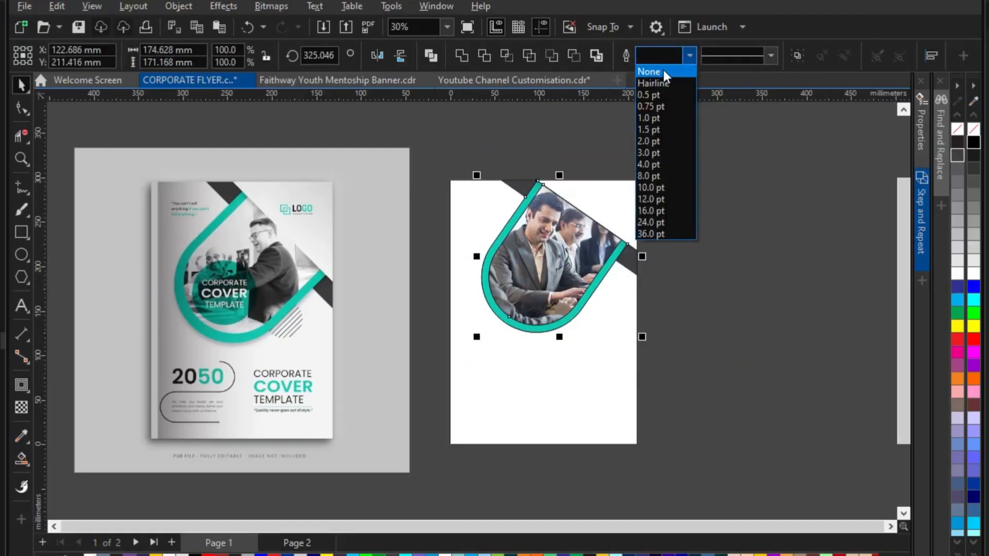
{"action": "left_click", "coordinate": [664, 70]}
{"action": "left_click", "coordinate": [742, 212]}
{"action": "scroll", "coordinate": [573, 212], "scroll_direction": "up", "scroll_amount": 4}
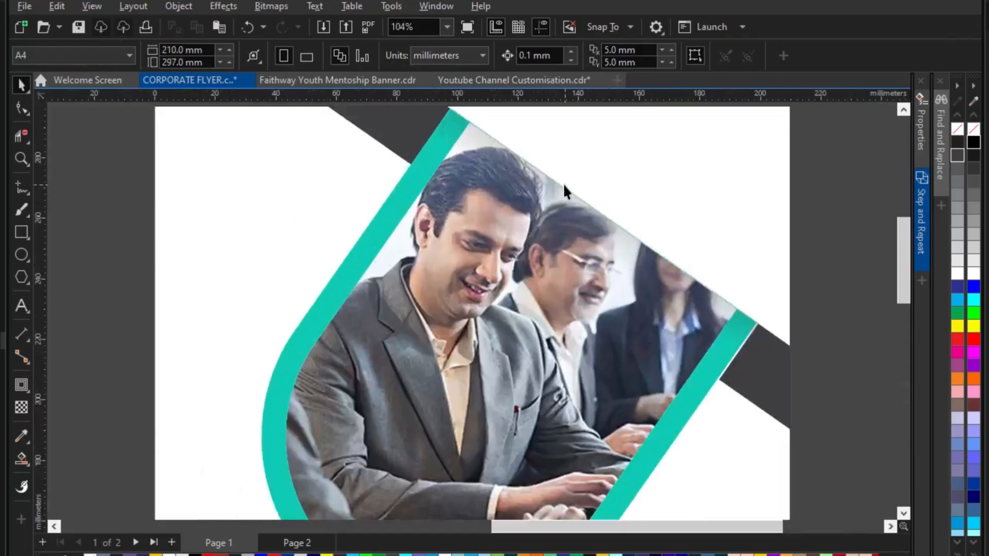
{"action": "scroll", "coordinate": [567, 186], "scroll_direction": "down", "scroll_amount": 3}
{"action": "scroll", "coordinate": [652, 211], "scroll_direction": "down", "scroll_amount": 1}
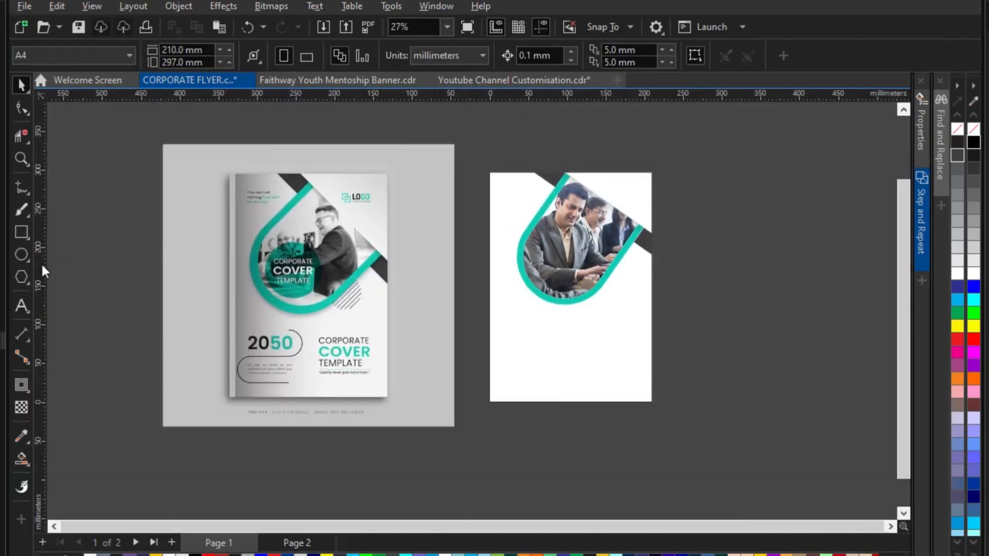
Step: Draw a circle over the rounded end of the photo frame and enlarge it to about 73 mm in diameter
{"action": "left_click", "coordinate": [16, 258]}
{"action": "scroll", "coordinate": [481, 294], "scroll_direction": "up", "scroll_amount": 1}
{"action": "left_click_drag", "start_coordinate": [571, 228], "coordinate": [657, 314]}
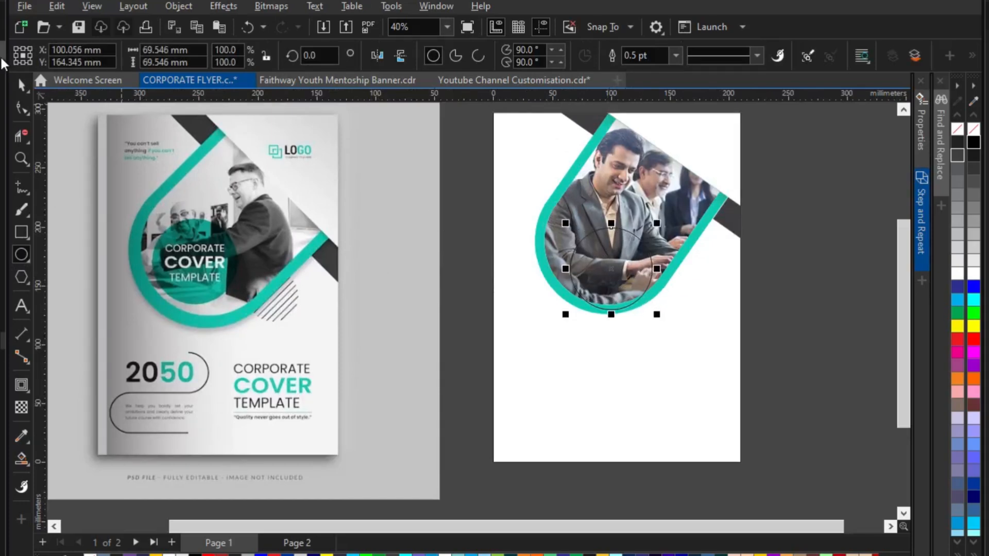
{"action": "left_click", "coordinate": [22, 87]}
{"action": "scroll", "coordinate": [640, 275], "scroll_direction": "up", "scroll_amount": 1}
{"action": "left_click_drag", "start_coordinate": [639, 273], "coordinate": [625, 259]}
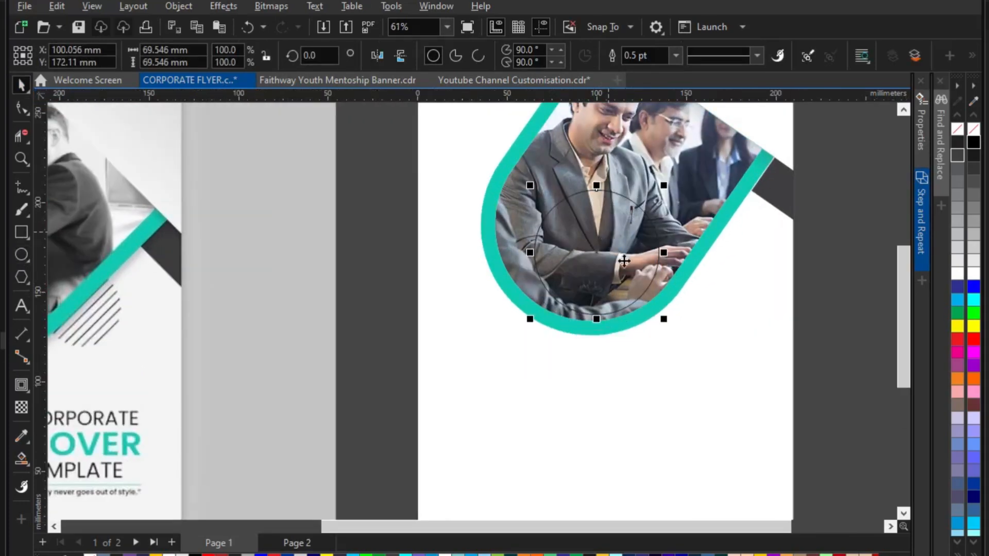
{"action": "left_click_drag", "start_coordinate": [667, 318], "coordinate": [670, 321]}
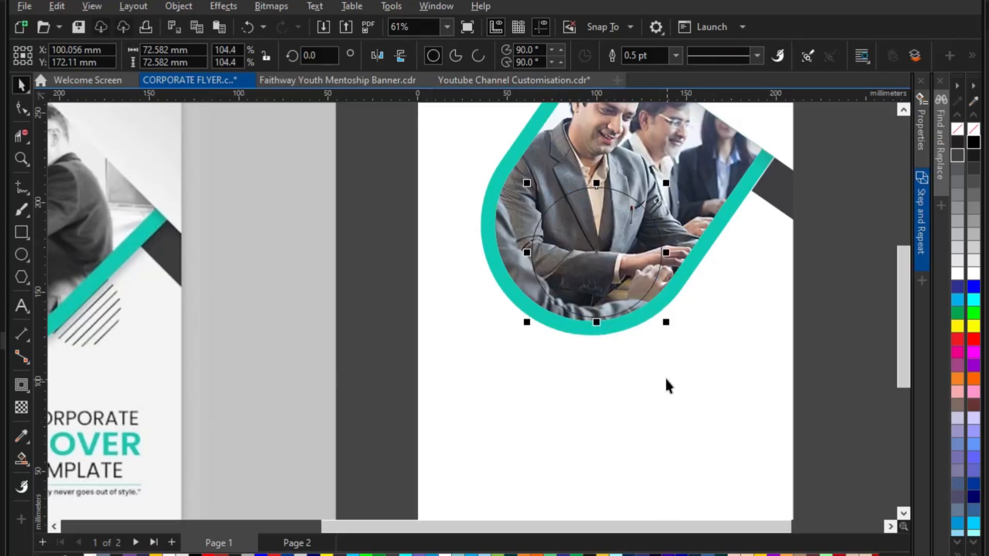
Step: Fill the circle with the teal sampled from the U-shaped frame
{"action": "left_click", "coordinate": [21, 436]}
{"action": "left_click", "coordinate": [650, 319]}
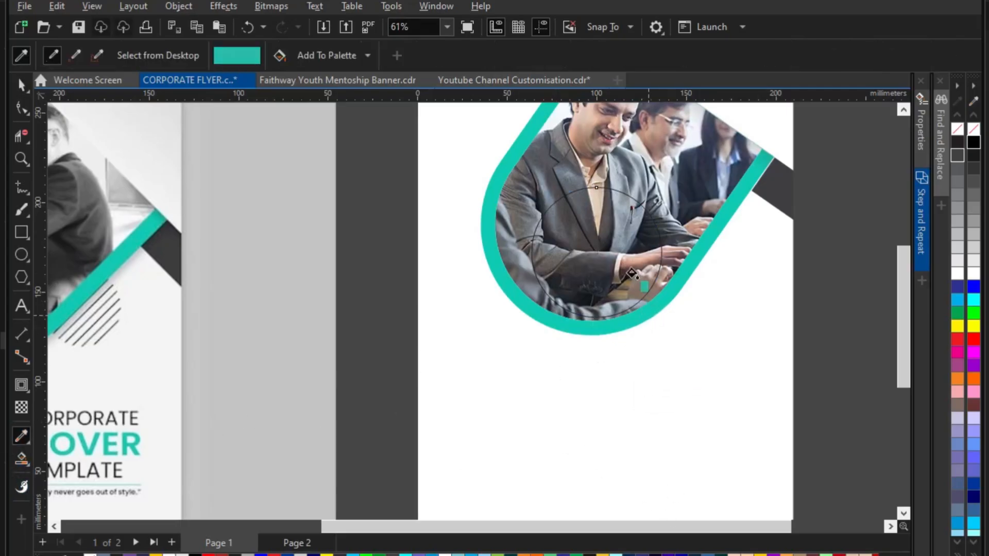
{"action": "left_click", "coordinate": [625, 259]}
{"action": "left_click", "coordinate": [25, 85]}
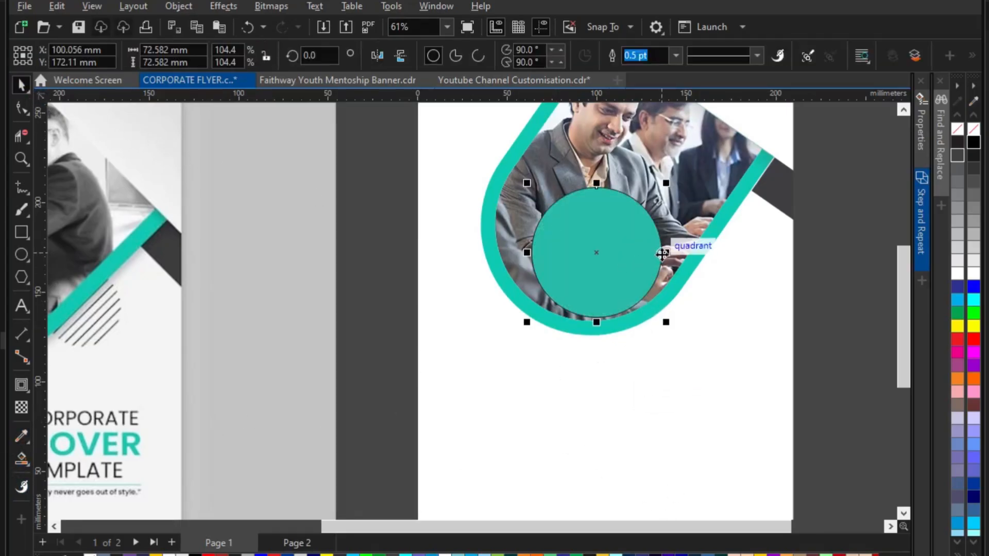
Step: Remove the teal circle's outline and nudge it to about X 96.4 mm, Y 174.4 mm inside the frame's rounded end
{"action": "left_click_drag", "start_coordinate": [625, 242], "coordinate": [618, 241]}
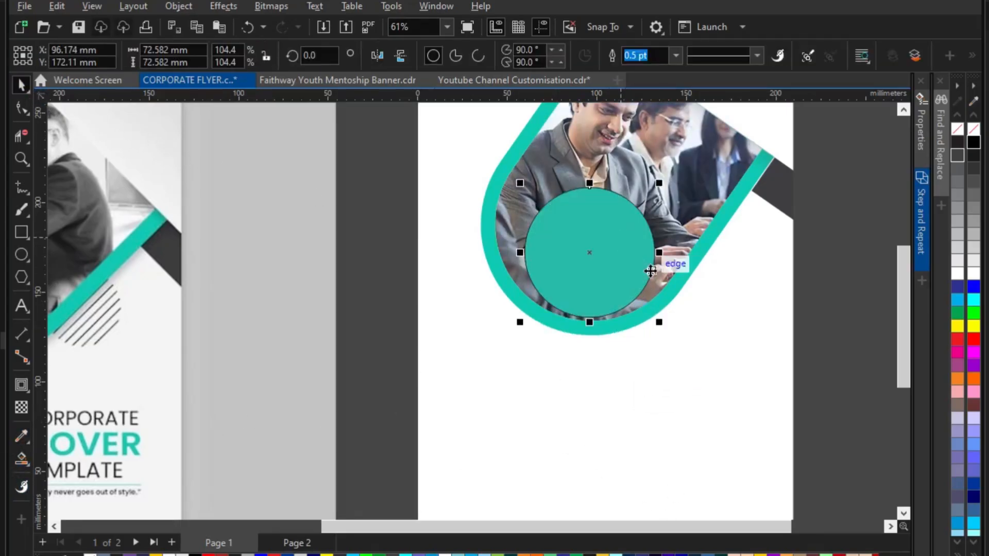
{"action": "left_click", "coordinate": [676, 55]}
{"action": "left_click", "coordinate": [641, 73]}
{"action": "scroll", "coordinate": [616, 305], "scroll_direction": "up", "scroll_amount": 3}
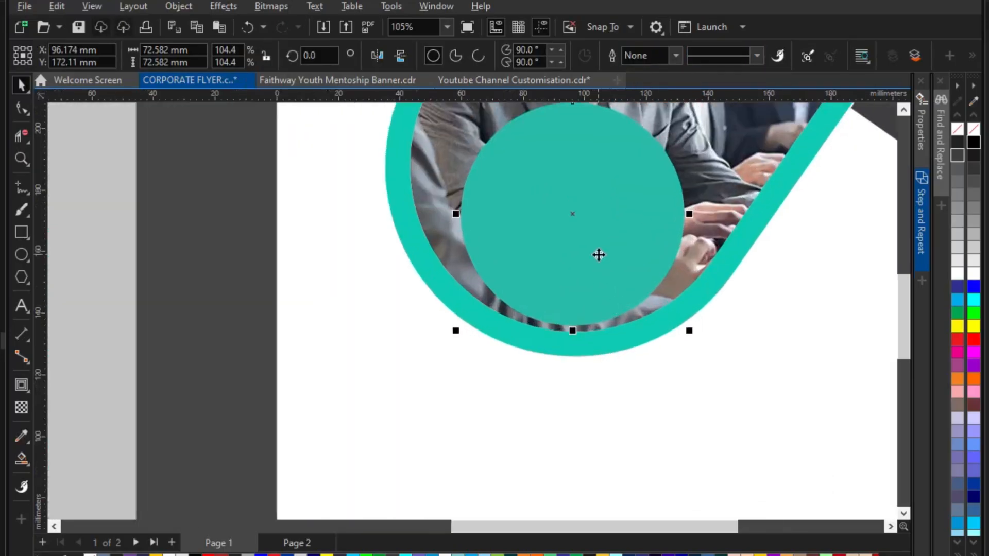
{"action": "left_click_drag", "start_coordinate": [599, 255], "coordinate": [599, 248]}
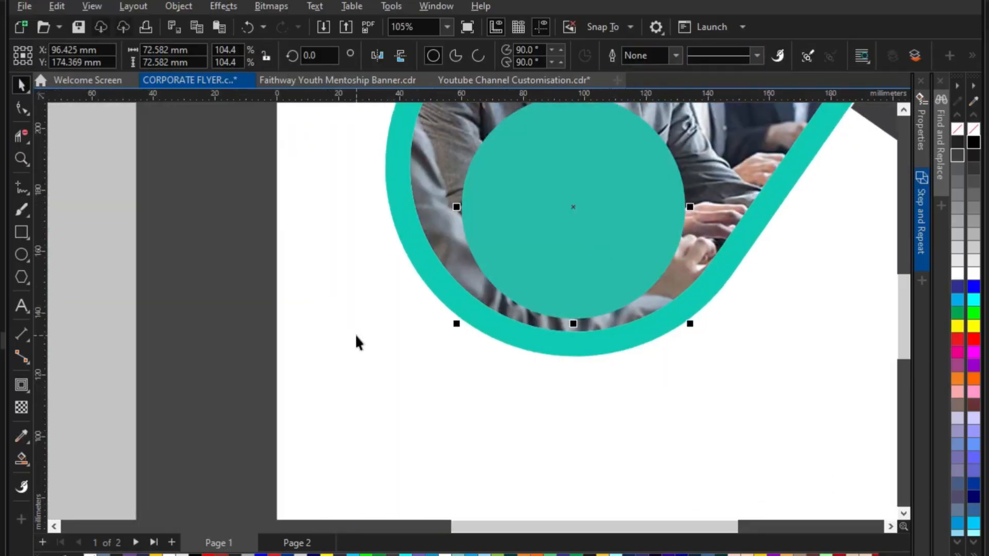
Step: Set the teal circle's transparency merge mode to Multiply
{"action": "left_click", "coordinate": [22, 407]}
{"action": "left_click", "coordinate": [231, 54]}
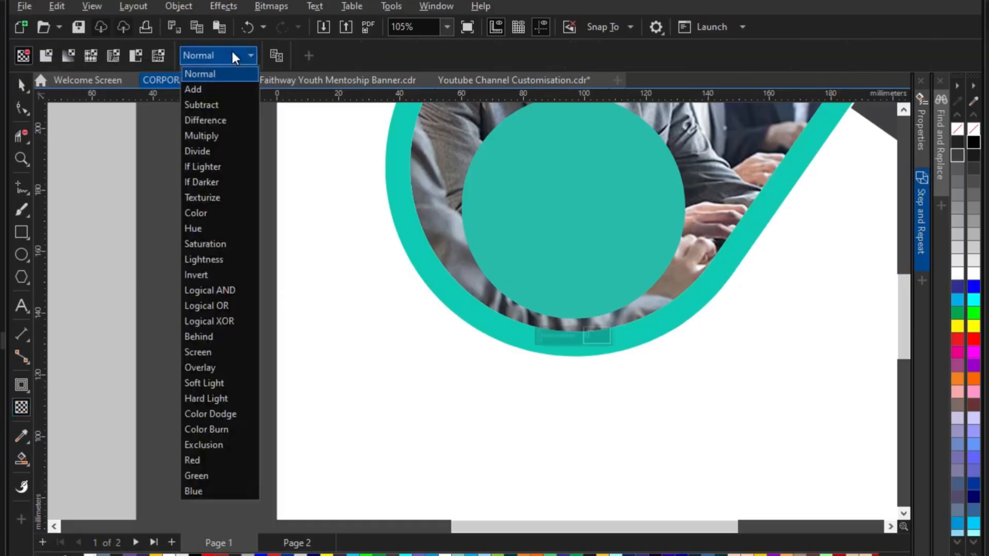
{"action": "left_click", "coordinate": [209, 135]}
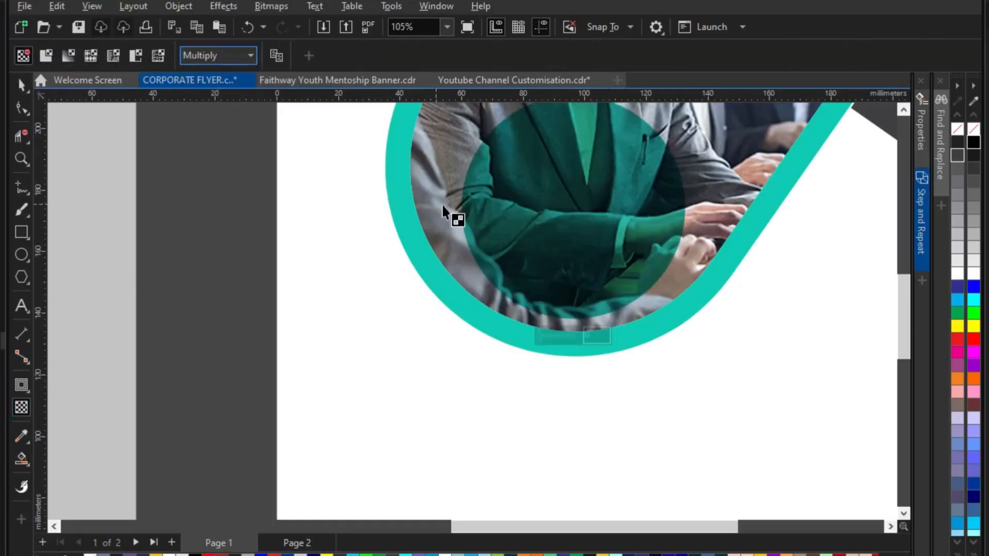
{"action": "left_click", "coordinate": [21, 86]}
Step: Enlarge the teal circle and move it down so it straddles the lower edge of the teal frame
{"action": "scroll", "coordinate": [591, 232], "scroll_direction": "down", "scroll_amount": 2}
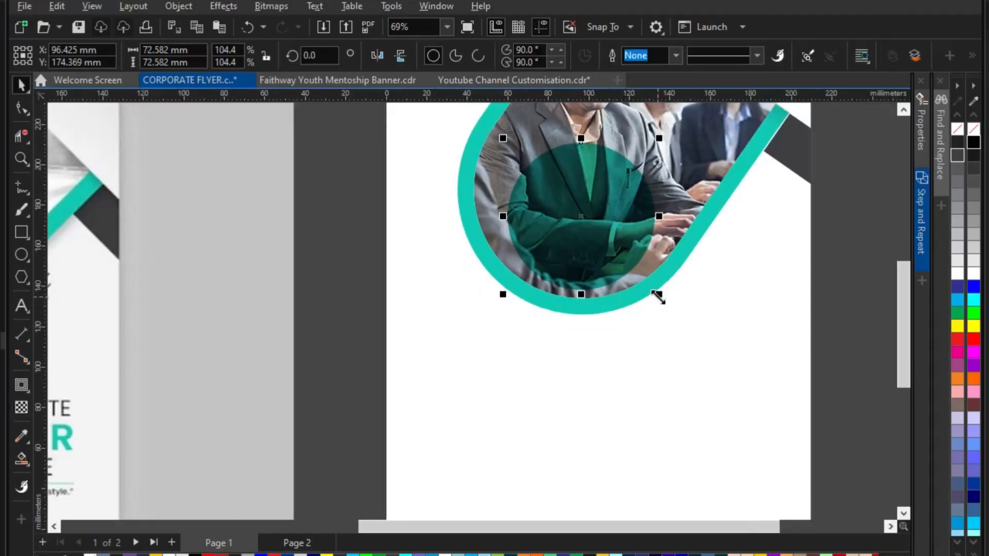
{"action": "left_click_drag", "start_coordinate": [658, 297], "coordinate": [674, 320]}
{"action": "left_click_drag", "start_coordinate": [603, 225], "coordinate": [595, 315]}
{"action": "scroll", "coordinate": [592, 257], "scroll_direction": "up", "scroll_amount": 1}
{"action": "scroll", "coordinate": [591, 258], "scroll_direction": "up", "scroll_amount": 2}
{"action": "scroll", "coordinate": [554, 247], "scroll_direction": "down", "scroll_amount": 2}
{"action": "scroll", "coordinate": [595, 314], "scroll_direction": "down", "scroll_amount": 2}
{"action": "left_click", "coordinate": [630, 233]}
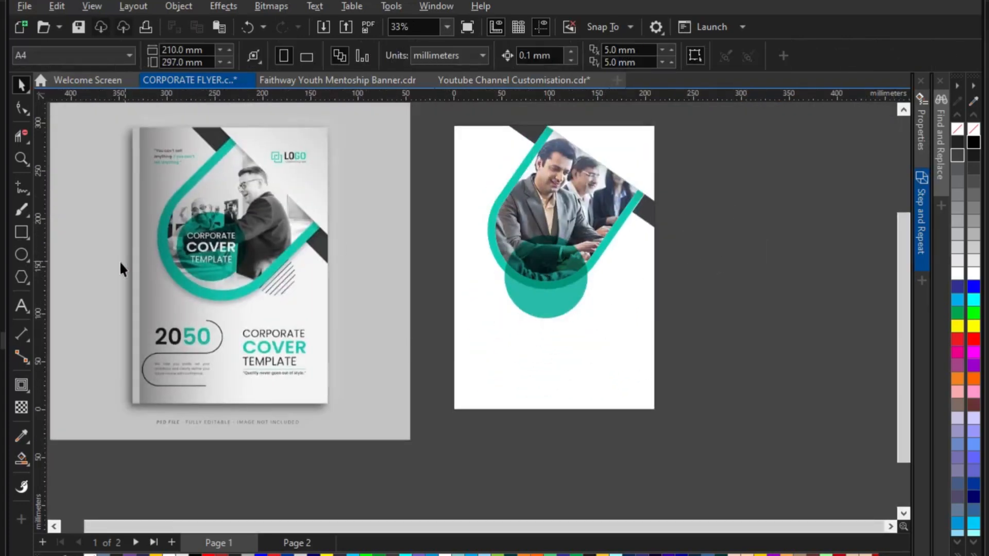
Step: Draw a vertical straight line about 34 mm long on the page to the right of the teal circle
{"action": "left_click", "coordinate": [21, 189]}
{"action": "scroll", "coordinate": [565, 260], "scroll_direction": "up", "scroll_amount": 3}
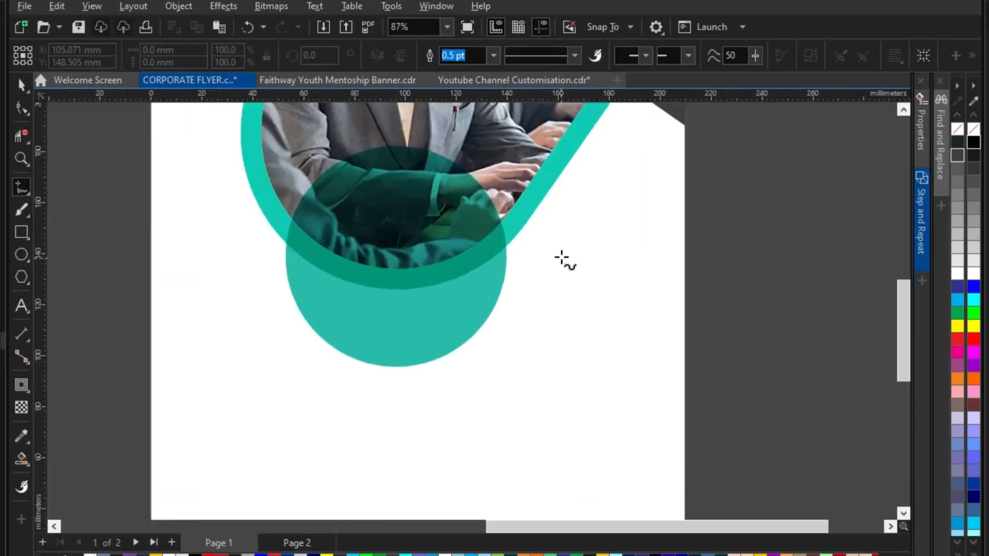
{"action": "left_click", "coordinate": [560, 326]}
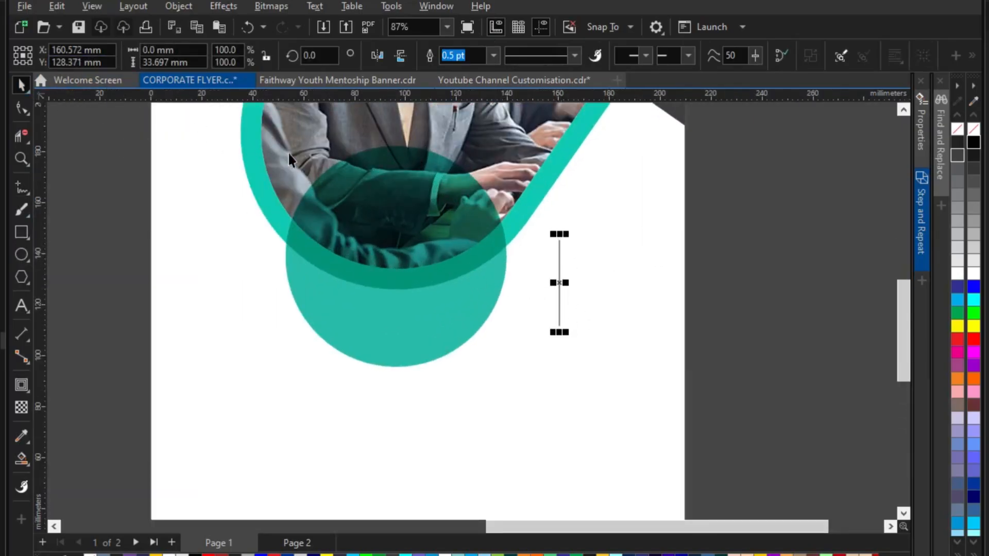
Step: Step and repeat the vertical line to the right with 5.0 mm spacing and 2 copies, applying it repeatedly to build a long row
{"action": "left_click", "coordinate": [922, 214]}
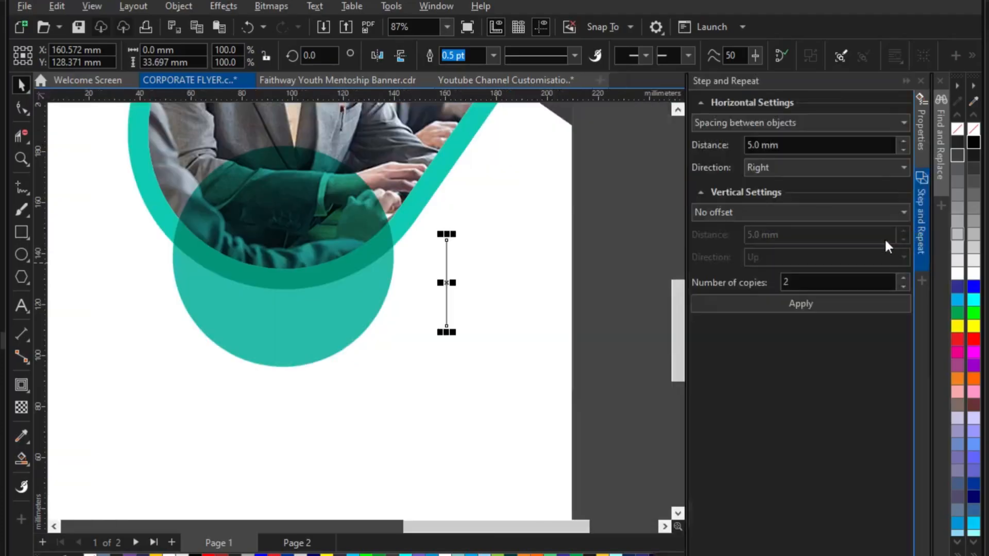
{"action": "left_click", "coordinate": [766, 299]}
{"action": "left_click", "coordinate": [767, 299]}
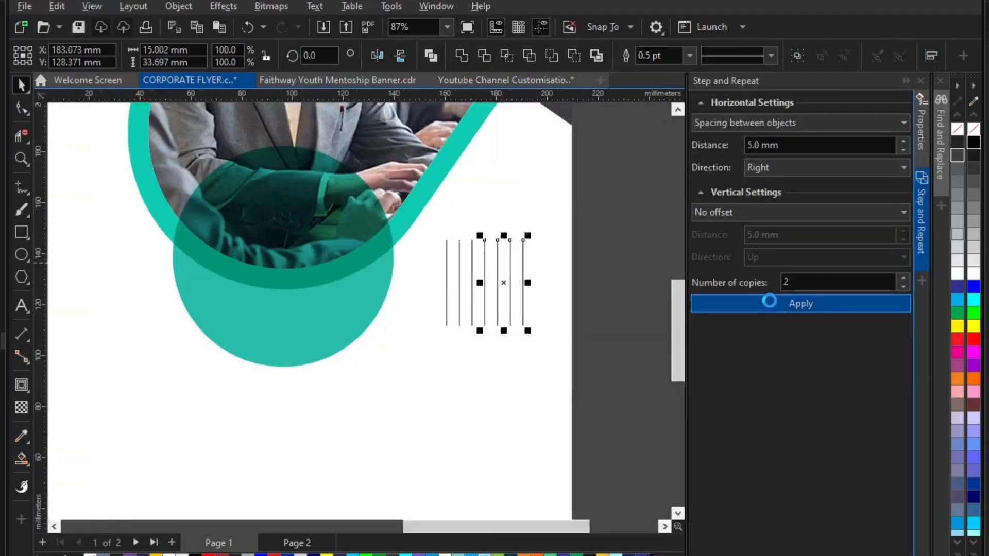
{"action": "left_click", "coordinate": [768, 300]}
{"action": "scroll", "coordinate": [555, 247], "scroll_direction": "down", "scroll_amount": 2}
{"action": "left_click", "coordinate": [777, 308]}
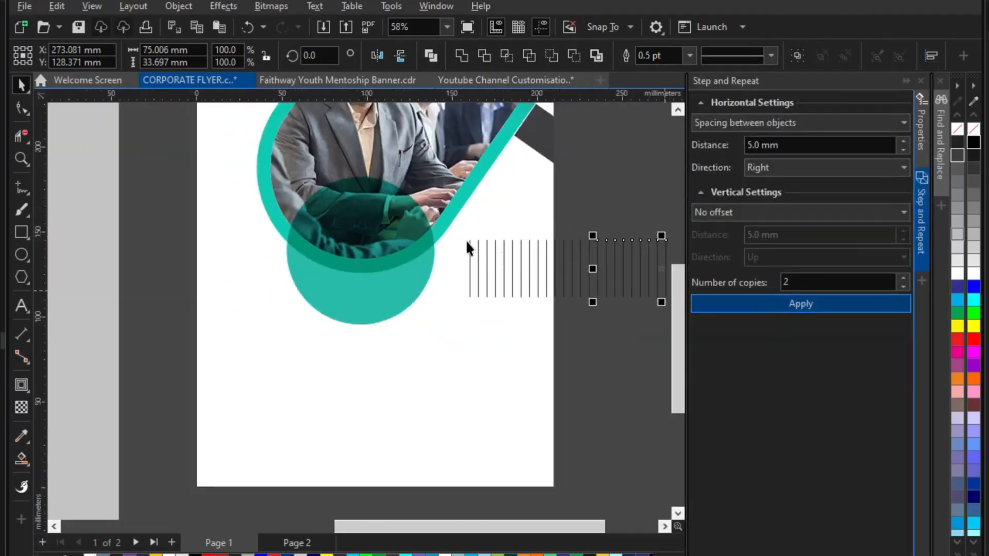
Step: Delete the surplus lines at the far right end of the row
{"action": "scroll", "coordinate": [466, 239], "scroll_direction": "down", "scroll_amount": 2}
{"action": "left_click", "coordinate": [628, 217]}
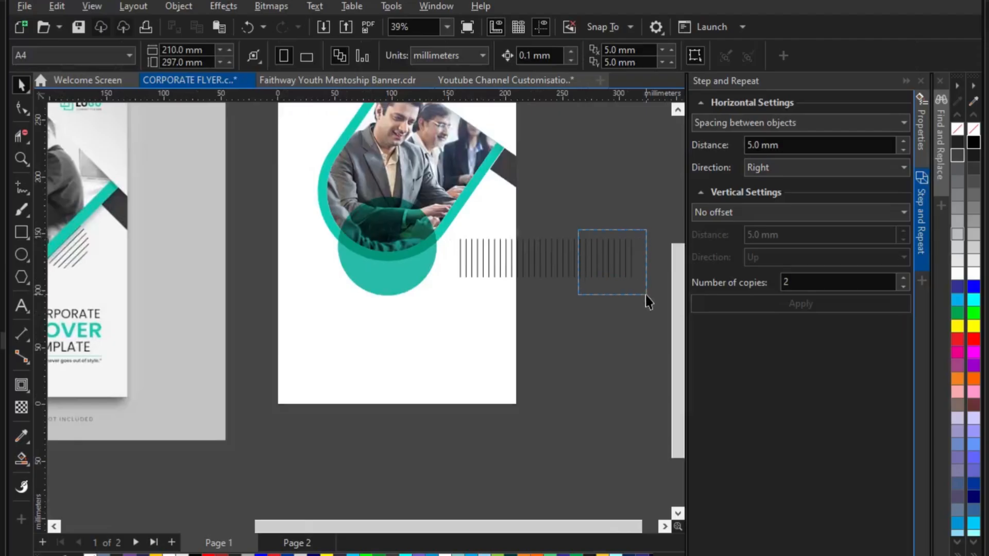
{"action": "left_click_drag", "start_coordinate": [645, 296], "coordinate": [647, 301]}
{"action": "key", "text": "Delete"}
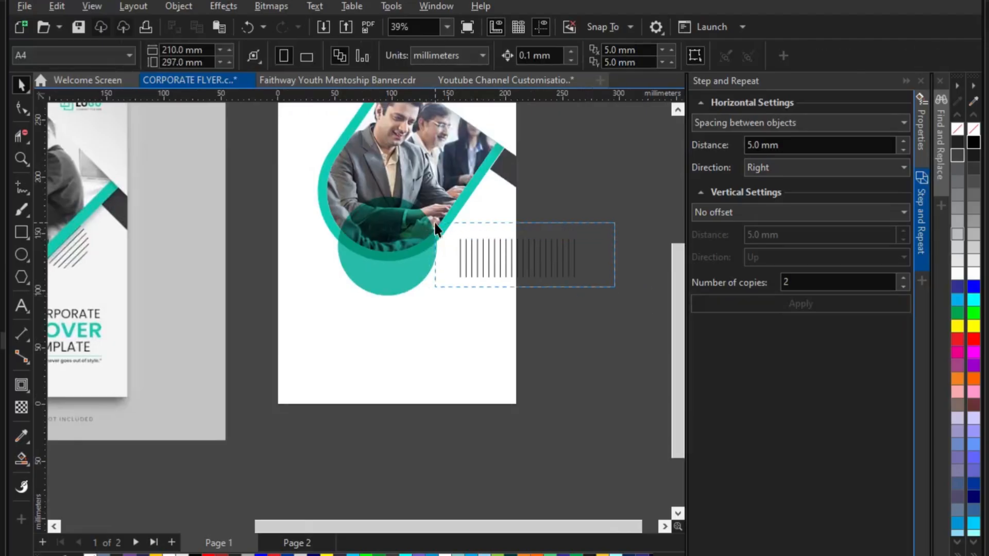
Step: Narrow the remaining row of lines to about 45 mm wide and stretch it downward to about 49 mm high
{"action": "left_click_drag", "start_coordinate": [436, 228], "coordinate": [435, 228]}
{"action": "scroll", "coordinate": [553, 242], "scroll_direction": "up", "scroll_amount": 2}
{"action": "left_click_drag", "start_coordinate": [598, 270], "coordinate": [485, 269]}
{"action": "scroll", "coordinate": [428, 286], "scroll_direction": "up", "scroll_amount": 3}
{"action": "left_click_drag", "start_coordinate": [455, 318], "coordinate": [536, 363]}
{"action": "left_click", "coordinate": [594, 305]}
Step: Draw a circle about 39 mm in diameter beside the right side of the line pattern
{"action": "left_click", "coordinate": [21, 255]}
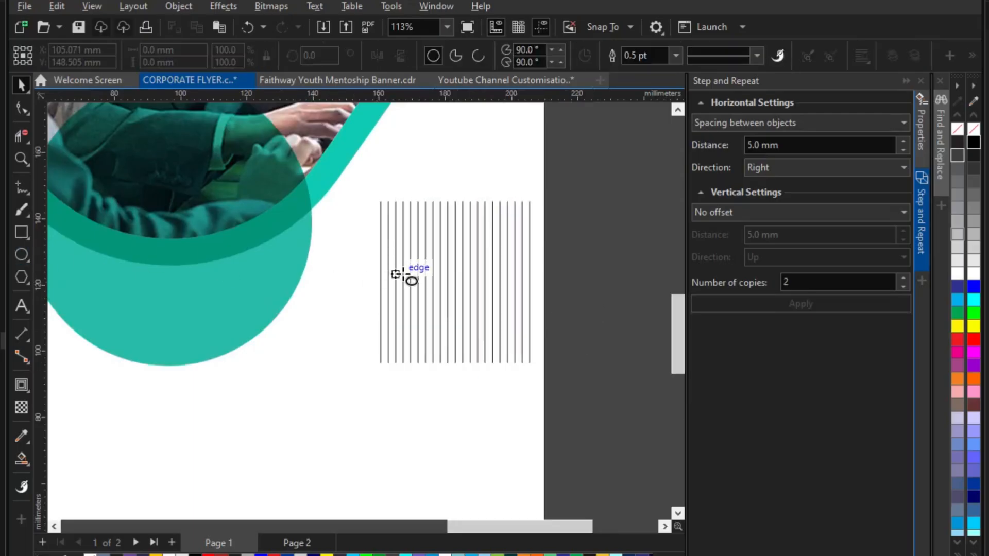
{"action": "left_click_drag", "start_coordinate": [372, 236], "coordinate": [592, 279]}
{"action": "scroll", "coordinate": [354, 252], "scroll_direction": "up", "scroll_amount": 2}
{"action": "key", "text": "space"}
{"action": "scroll", "coordinate": [405, 260], "scroll_direction": "down", "scroll_amount": 2}
Step: PowerClip the whole group of vertical lines inside the new circle
{"action": "left_click_drag", "start_coordinate": [583, 375], "coordinate": [384, 193]}
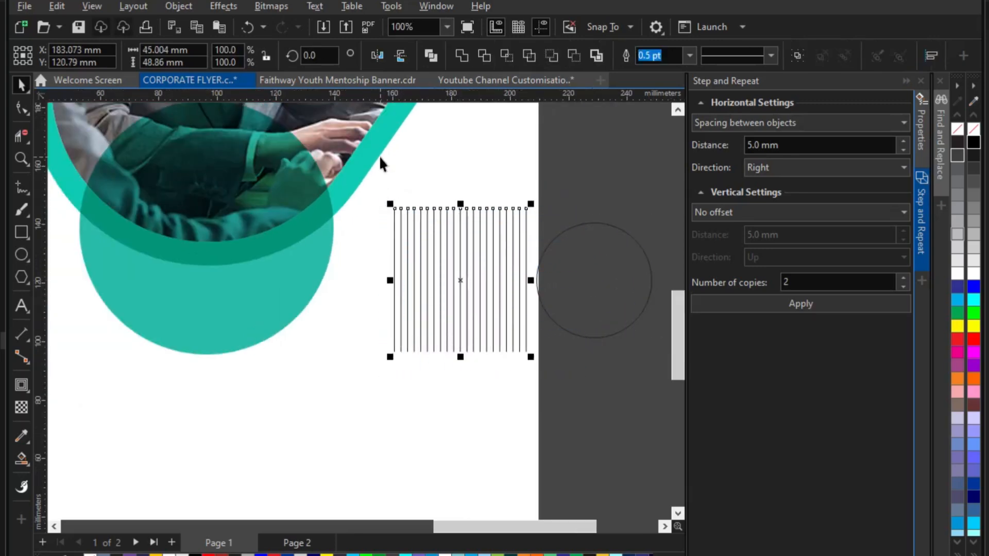
{"action": "left_click", "coordinate": [223, 6]}
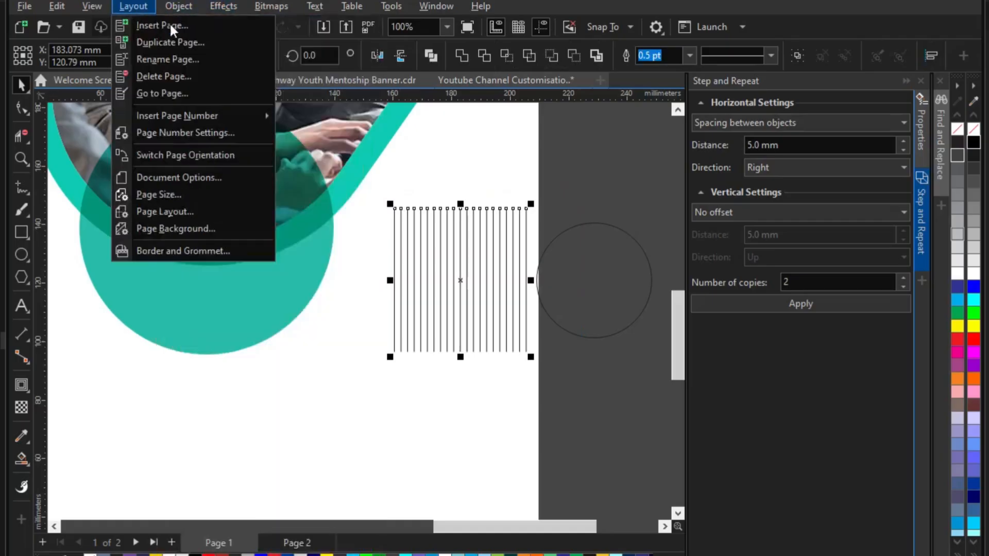
{"action": "mouse_move", "coordinate": [178, 7]}
{"action": "mouse_move", "coordinate": [221, 64]}
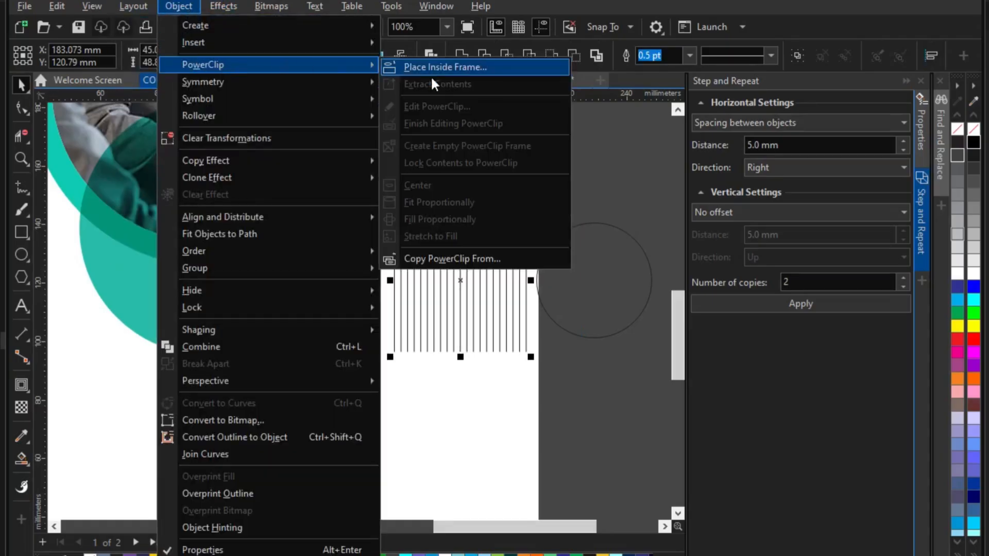
{"action": "left_click", "coordinate": [445, 67]}
{"action": "left_click", "coordinate": [593, 283]}
Step: Move the line-filled circle left onto the page to about X 171.5 mm and set its outline width to None
{"action": "left_click_drag", "start_coordinate": [610, 272], "coordinate": [443, 271]}
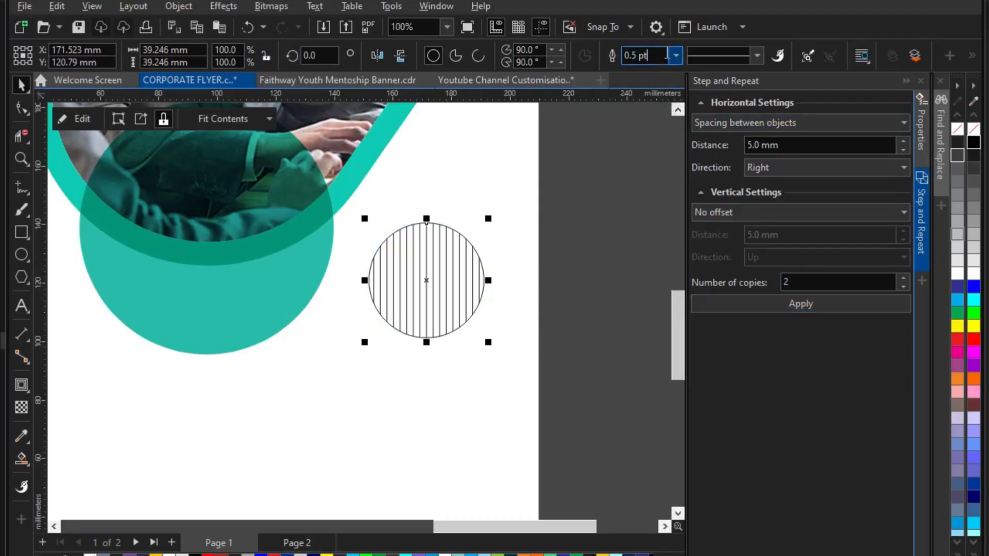
{"action": "left_click", "coordinate": [675, 55]}
{"action": "left_click", "coordinate": [647, 69]}
{"action": "left_click", "coordinate": [590, 223]}
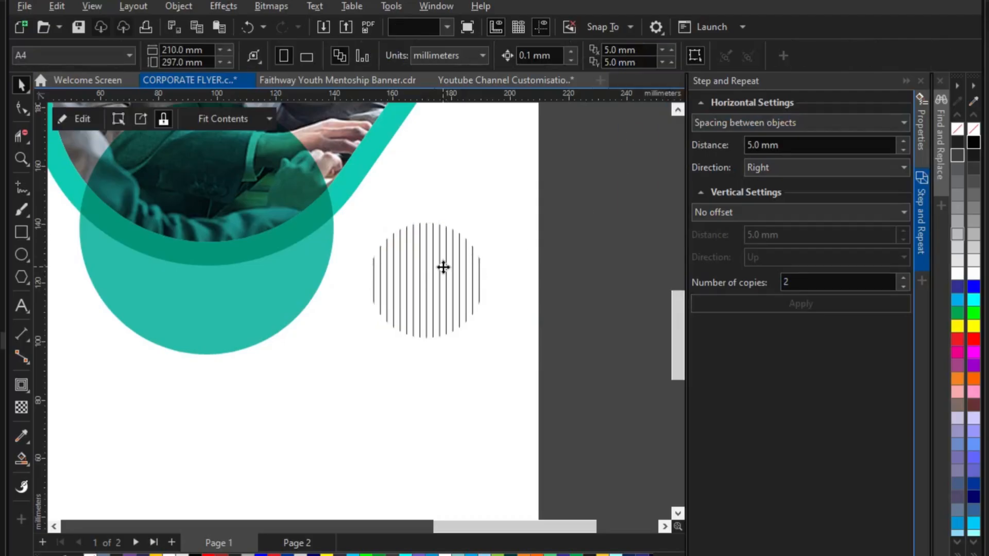
{"action": "double_click", "coordinate": [443, 267]}
{"action": "left_click", "coordinate": [66, 118]}
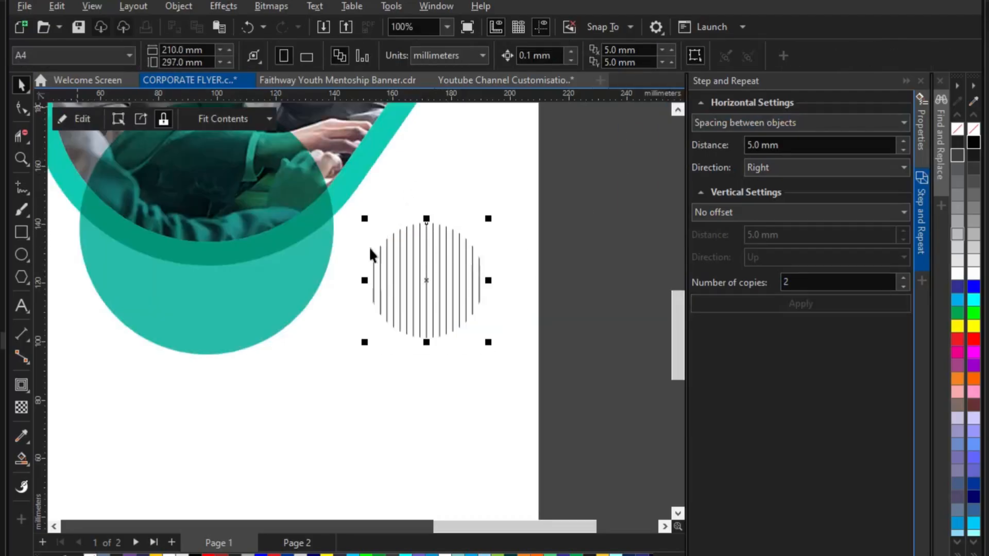
Step: Place the striped circle over the frame's lower right edge at about X 158.1 mm, Y 161.2 mm and rotate it about 24.7°
{"action": "left_click_drag", "start_coordinate": [425, 224], "coordinate": [410, 188]}
{"action": "left_click", "coordinate": [410, 187]}
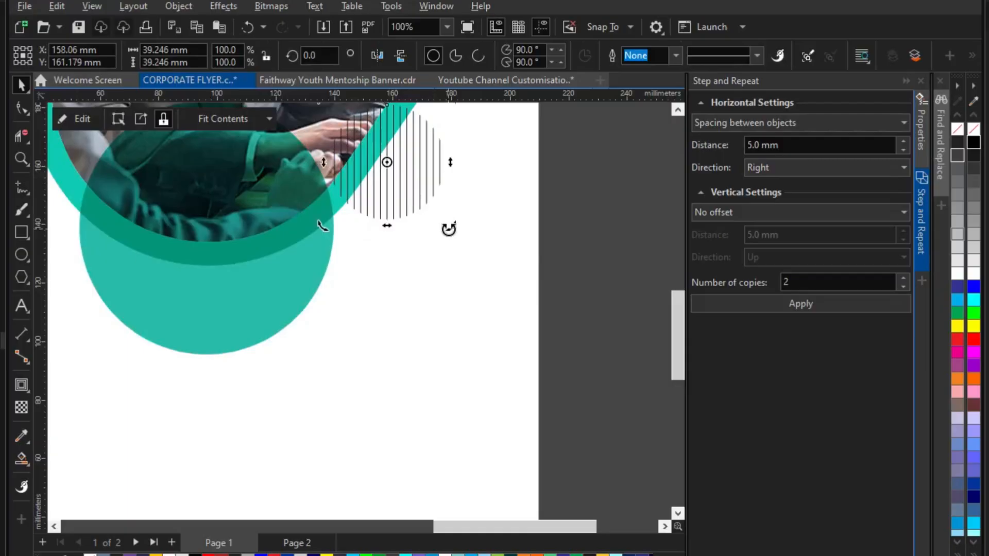
{"action": "left_click_drag", "start_coordinate": [449, 225], "coordinate": [478, 198]}
{"action": "scroll", "coordinate": [469, 219], "scroll_direction": "down", "scroll_amount": 3}
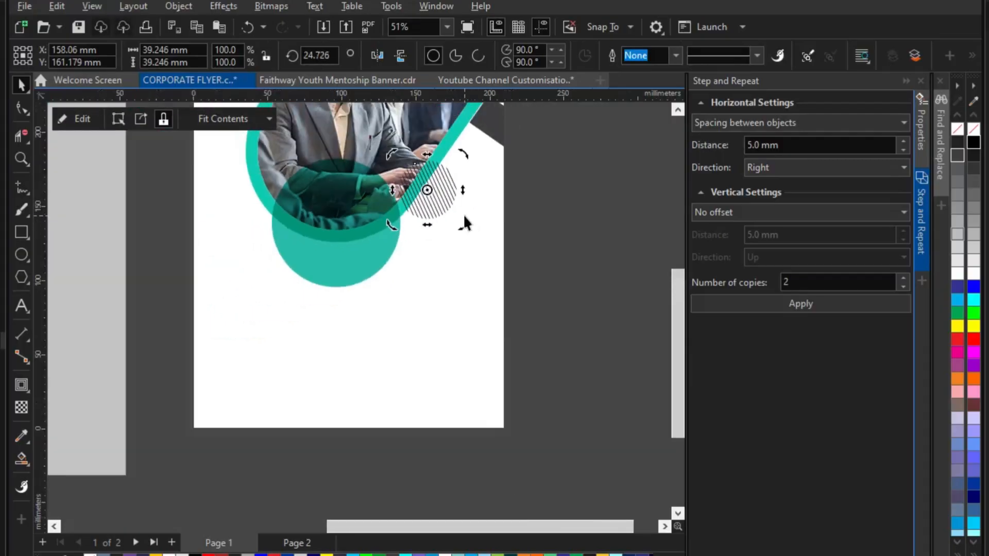
{"action": "scroll", "coordinate": [463, 215], "scroll_direction": "up", "scroll_amount": 4}
{"action": "scroll", "coordinate": [512, 246], "scroll_direction": "down", "scroll_amount": 3}
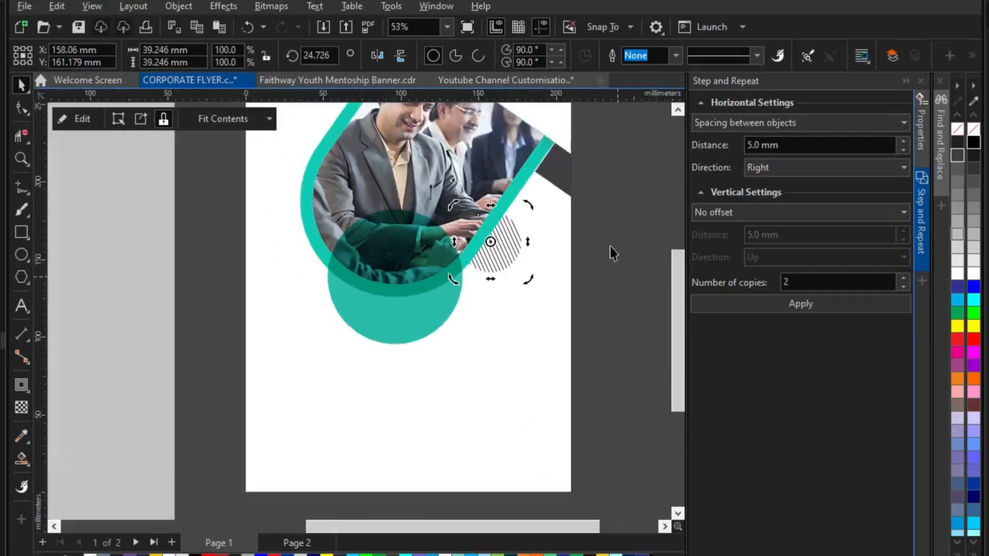
{"action": "left_click", "coordinate": [609, 244]}
{"action": "scroll", "coordinate": [540, 296], "scroll_direction": "down", "scroll_amount": 2}
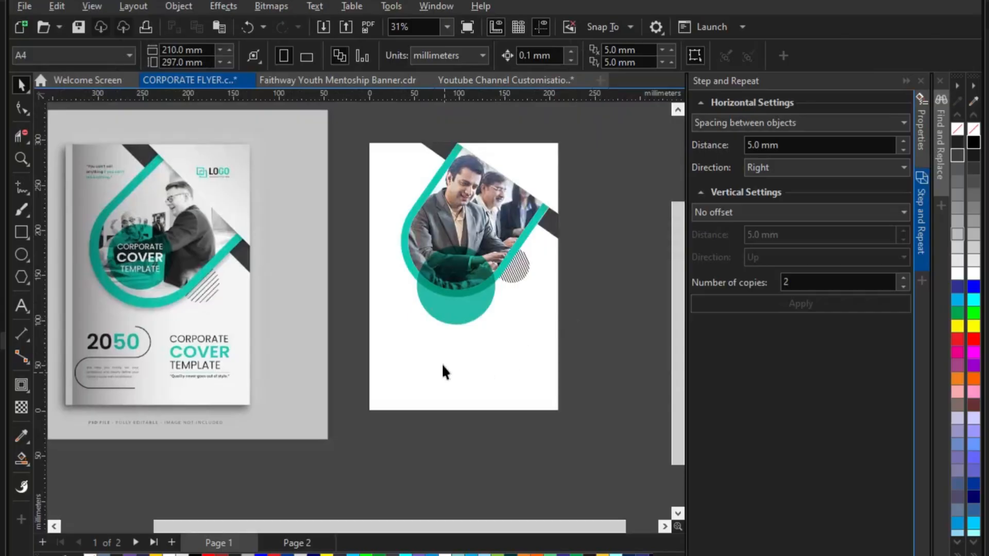
{"action": "left_click", "coordinate": [905, 80]}
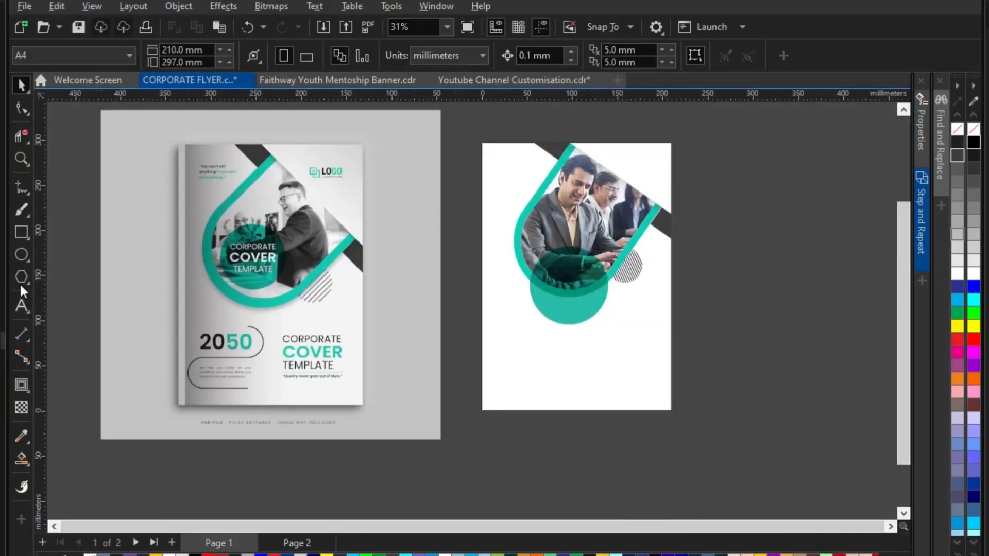
Step: Draw a rectangle about 77 × 29 mm in the lower left of the page and fully round its corners into a capsule
{"action": "left_click", "coordinate": [24, 232]}
{"action": "scroll", "coordinate": [506, 389], "scroll_direction": "up", "scroll_amount": 1}
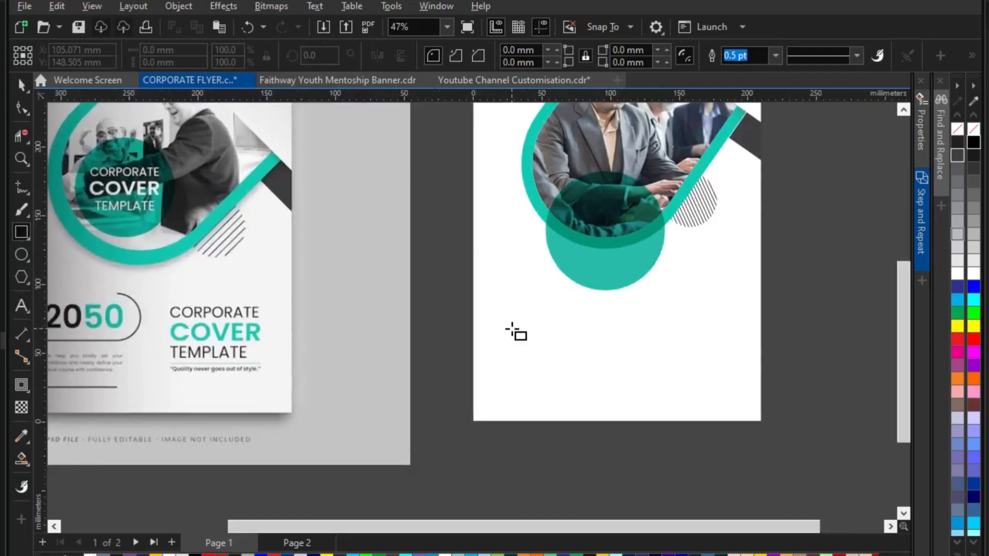
{"action": "left_click_drag", "start_coordinate": [509, 322], "coordinate": [615, 362]}
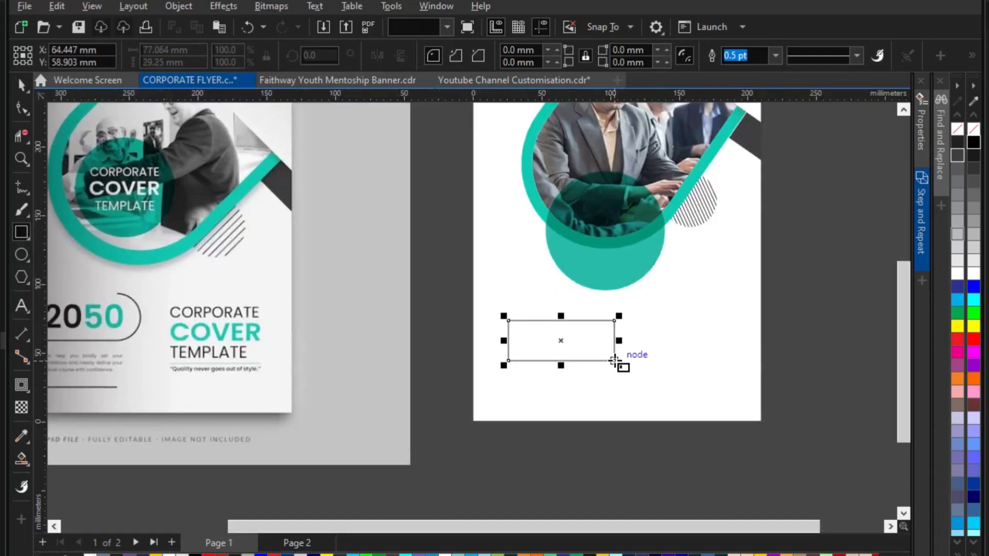
{"action": "left_click", "coordinate": [21, 108]}
{"action": "scroll", "coordinate": [474, 318], "scroll_direction": "up", "scroll_amount": 1}
{"action": "left_click_drag", "start_coordinate": [545, 345], "coordinate": [636, 418]}
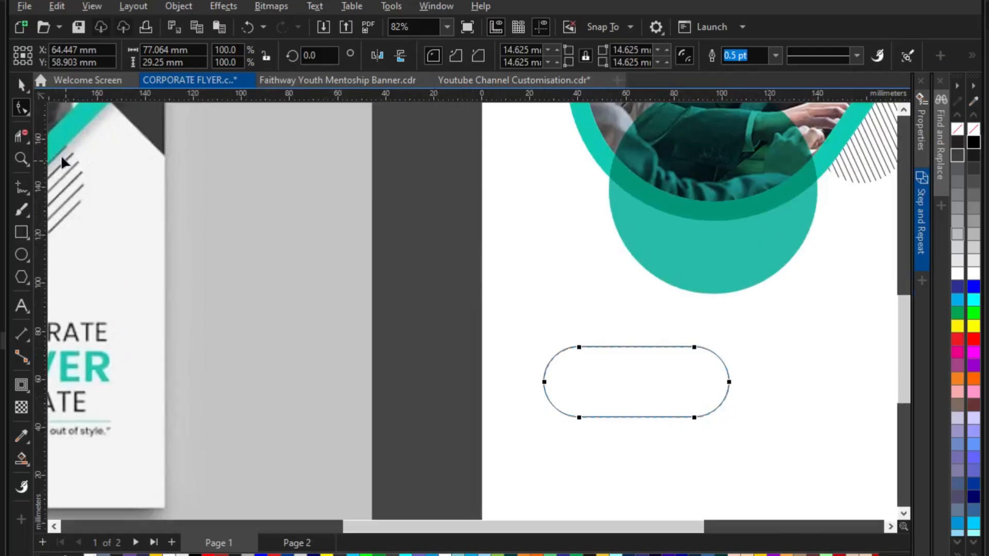
{"action": "left_click", "coordinate": [21, 85]}
Step: Add a one-step inside contour of about 1.36 mm to the capsule and break the contour apart
{"action": "scroll", "coordinate": [729, 350], "scroll_direction": "up", "scroll_amount": 1}
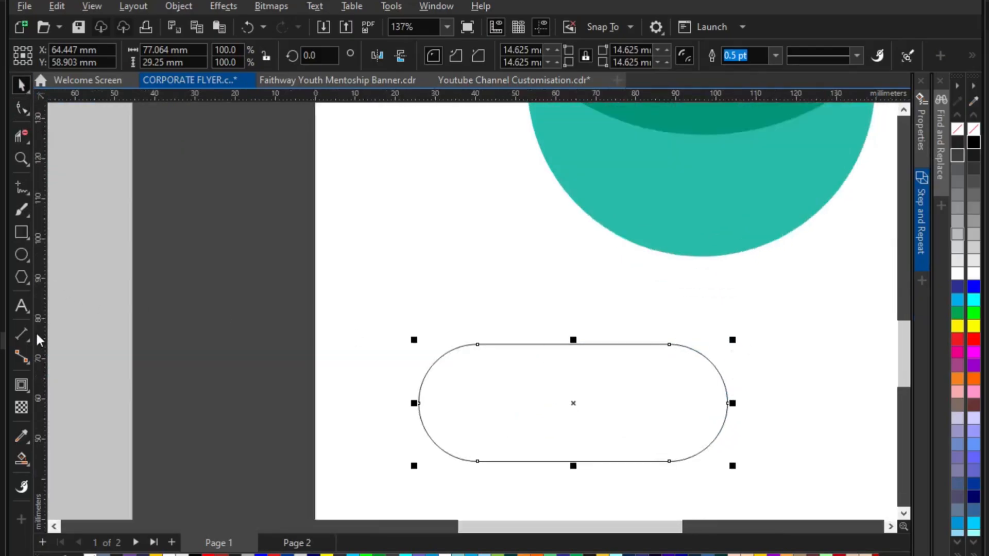
{"action": "left_click", "coordinate": [21, 386]}
{"action": "scroll", "coordinate": [511, 426], "scroll_direction": "up", "scroll_amount": 1}
{"action": "left_click_drag", "start_coordinate": [453, 288], "coordinate": [464, 298]}
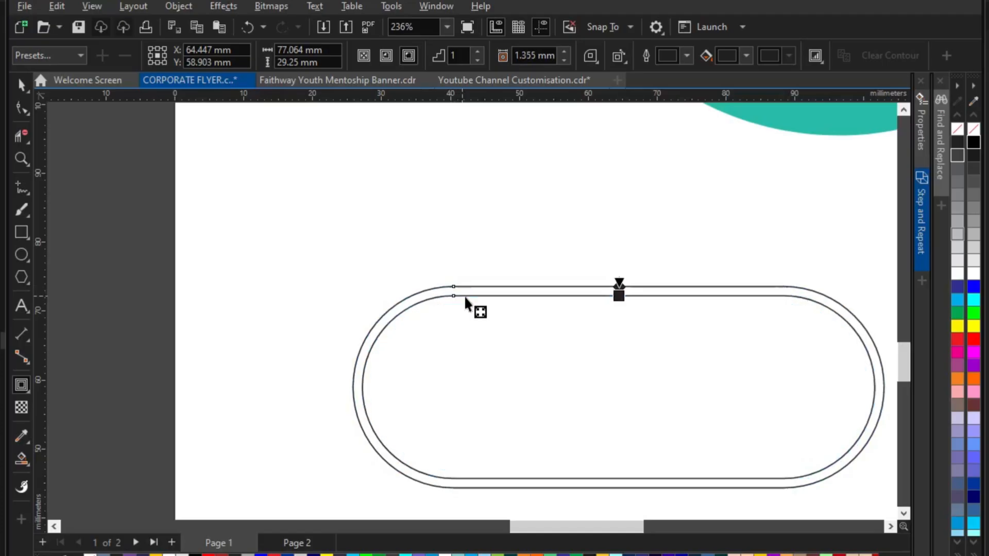
{"action": "left_click", "coordinate": [21, 85]}
{"action": "scroll", "coordinate": [317, 241], "scroll_direction": "down", "scroll_amount": 2}
{"action": "left_click_drag", "start_coordinate": [167, 207], "coordinate": [766, 438]}
{"action": "right_click", "coordinate": [669, 358]}
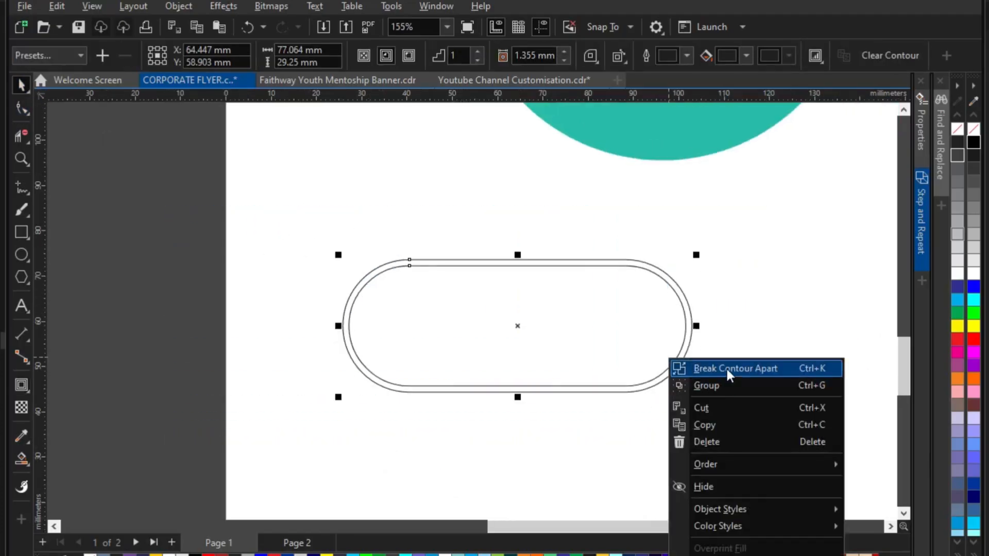
{"action": "left_click", "coordinate": [730, 372]}
{"action": "scroll", "coordinate": [484, 300], "scroll_direction": "down", "scroll_amount": 1}
Step: Duplicate both capsule outlines straight down to about Y 31 mm so the two double outlines overlap along their shared edge
{"action": "left_click_drag", "start_coordinate": [224, 230], "coordinate": [728, 417]}
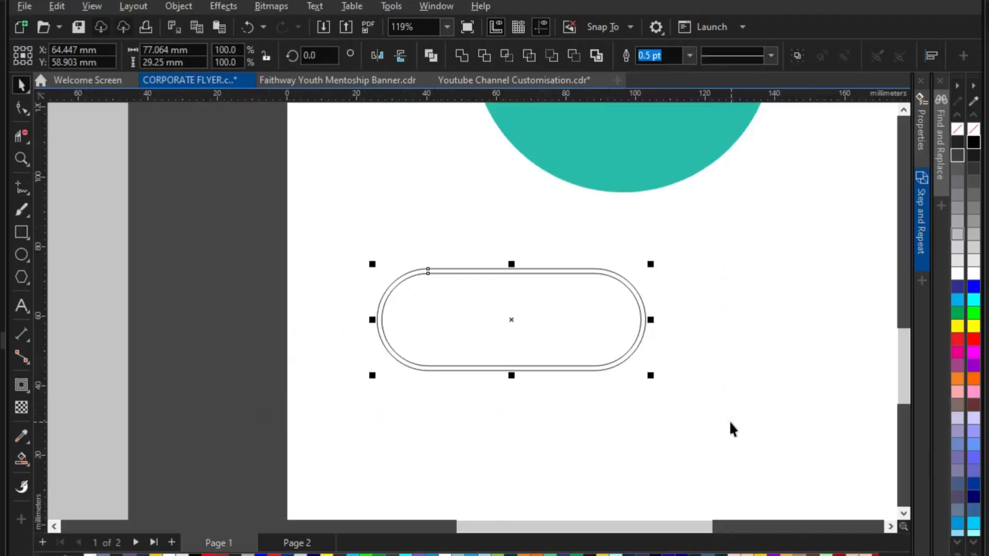
{"action": "scroll", "coordinate": [526, 289], "scroll_direction": "up", "scroll_amount": 1}
{"action": "left_click_drag", "start_coordinate": [521, 265], "coordinate": [505, 375]}
{"action": "scroll", "coordinate": [511, 376], "scroll_direction": "up", "scroll_amount": 5}
{"action": "scroll", "coordinate": [482, 360], "scroll_direction": "down", "scroll_amount": 5}
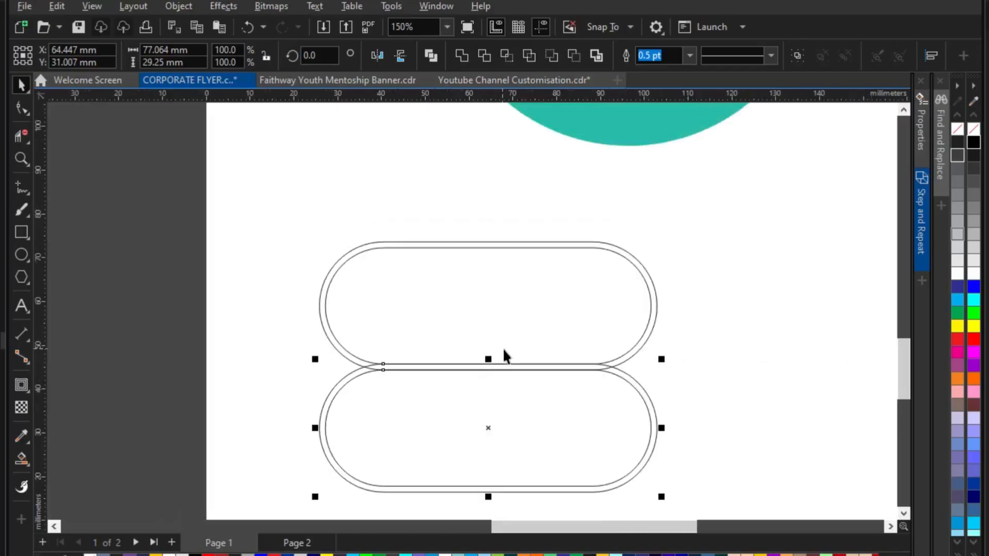
Step: Draw a vertical cutting line about 11.3 mm long across the upper capsule's top edge and copy it straight down across the lower capsule's bottom edge
{"action": "left_click", "coordinate": [21, 186]}
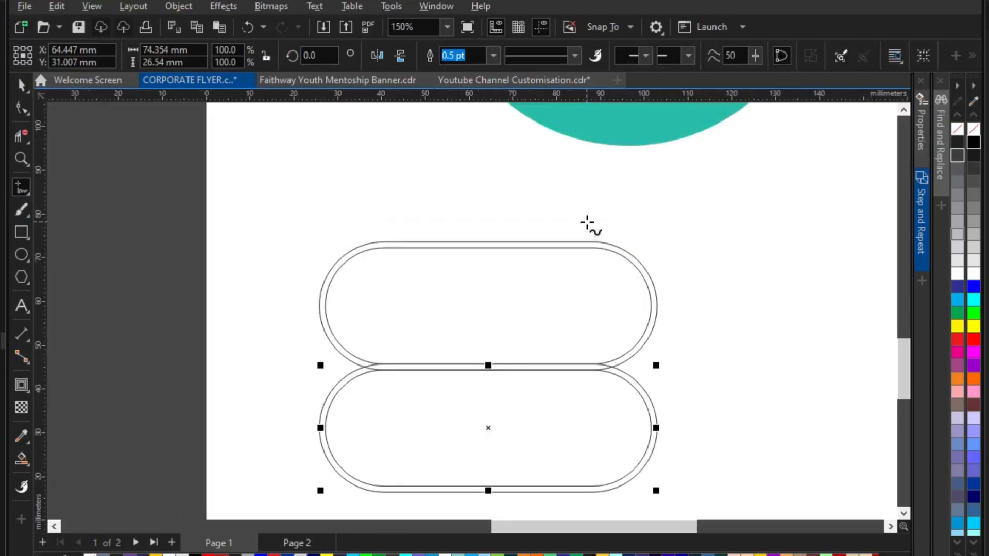
{"action": "left_click", "coordinate": [585, 273]}
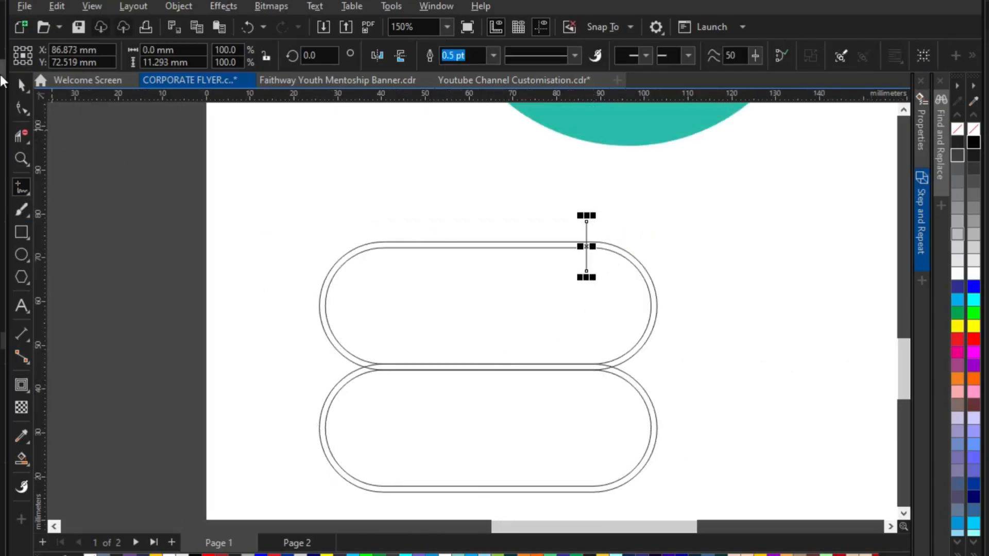
{"action": "left_click", "coordinate": [23, 85]}
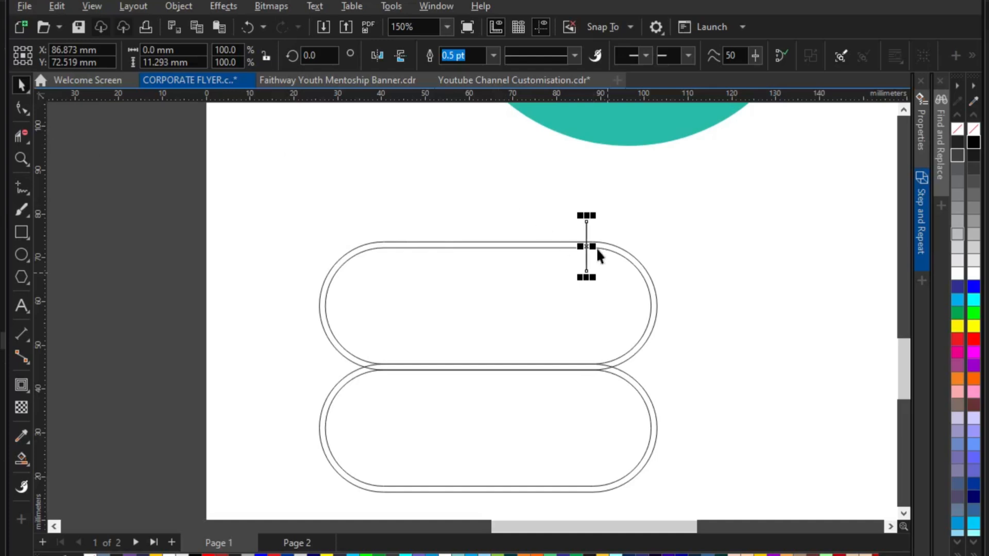
{"action": "left_click_drag", "start_coordinate": [602, 453], "coordinate": [606, 488]}
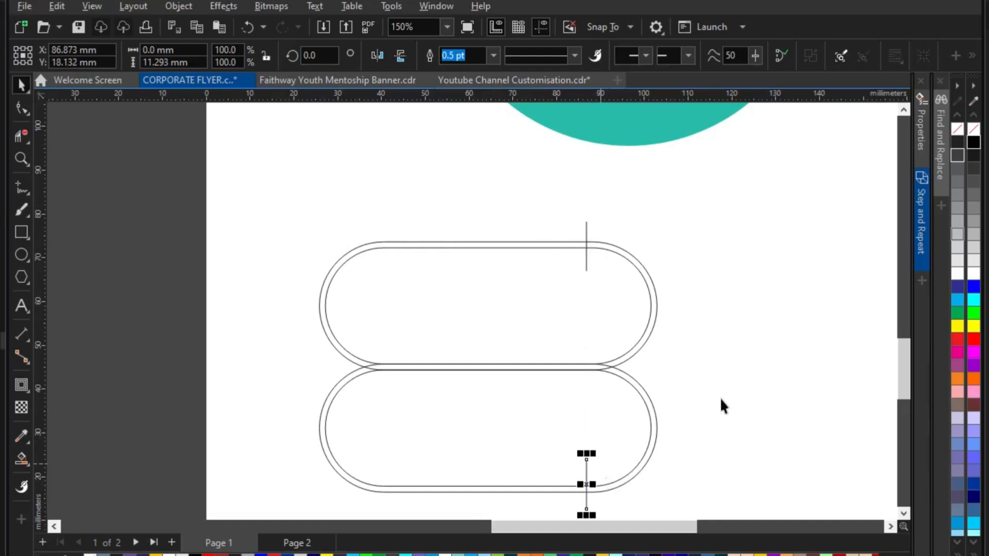
{"action": "left_click", "coordinate": [722, 404]}
Step: Remove the crossing outline segments at both ends of the shared edge so the double outlines form one continuous S-shaped band
{"action": "left_click", "coordinate": [21, 135]}
{"action": "scroll", "coordinate": [696, 374], "scroll_direction": "up", "scroll_amount": 5}
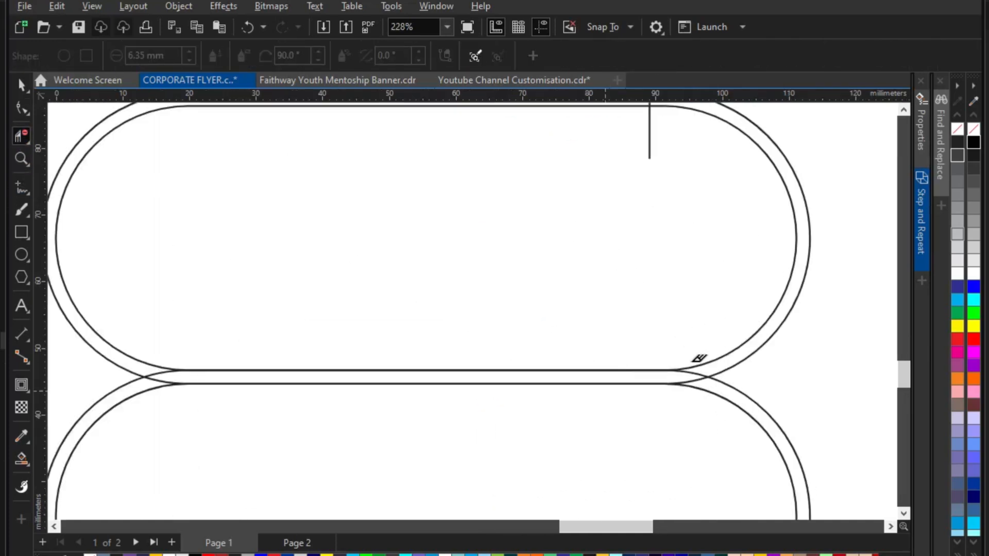
{"action": "left_click", "coordinate": [690, 372]}
{"action": "scroll", "coordinate": [716, 361], "scroll_direction": "down", "scroll_amount": 1}
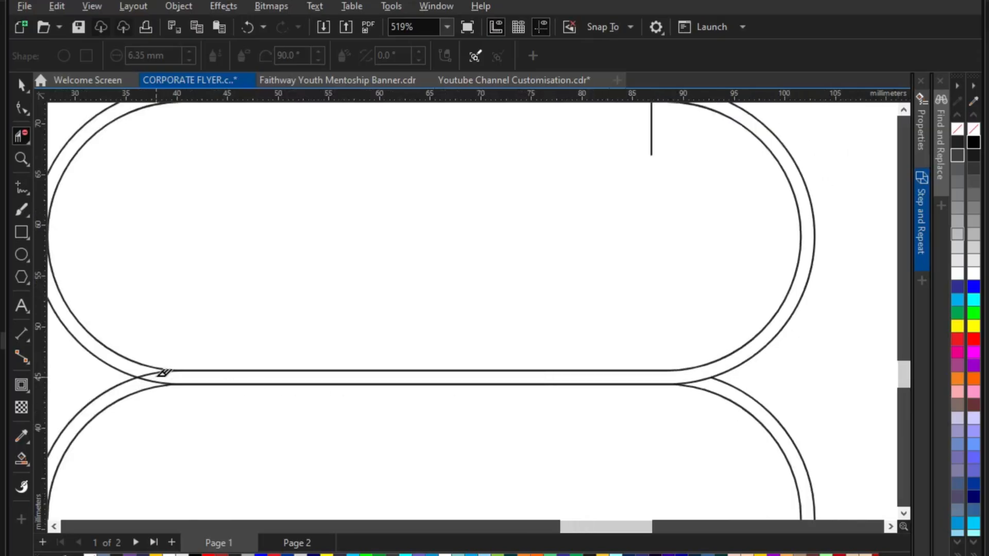
{"action": "scroll", "coordinate": [155, 379], "scroll_direction": "up", "scroll_amount": 1}
{"action": "left_click", "coordinate": [195, 371]}
Step: Create a filled object from the S-shaped band between the two cutting lines with Smart Fill
{"action": "scroll", "coordinate": [349, 327], "scroll_direction": "down", "scroll_amount": 3}
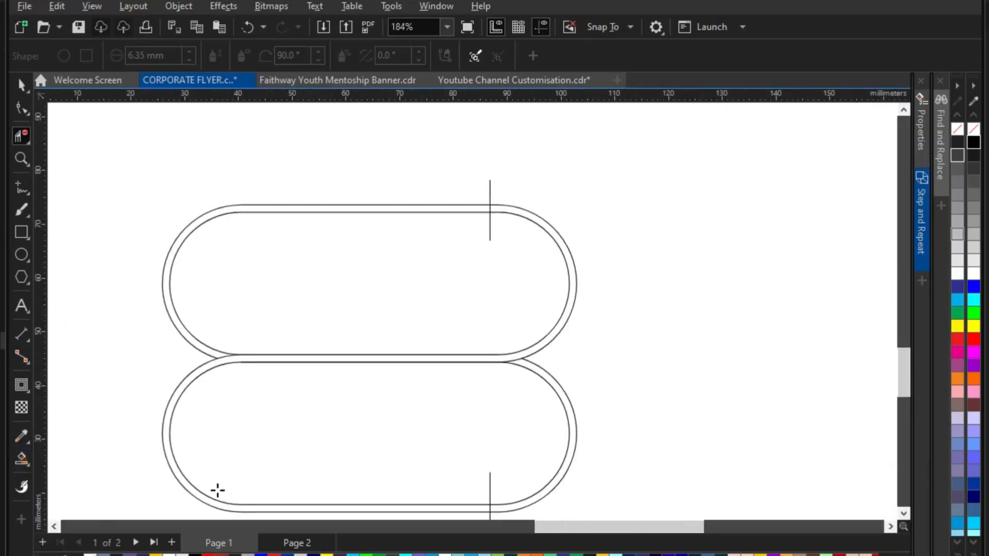
{"action": "left_click", "coordinate": [319, 509]}
{"action": "left_click", "coordinate": [21, 86]}
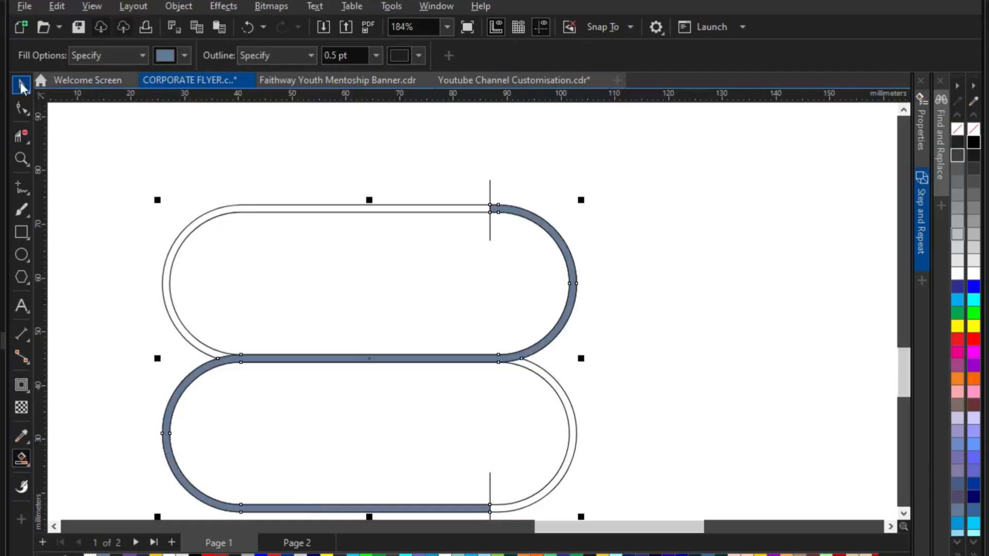
Step: Take the filled S-shaped band off the page and delete all the leftover capsule outlines and cutting lines
{"action": "scroll", "coordinate": [521, 273], "scroll_direction": "down", "scroll_amount": 4}
{"action": "key", "text": "Delete"}
{"action": "scroll", "coordinate": [541, 295], "scroll_direction": "down", "scroll_amount": 3}
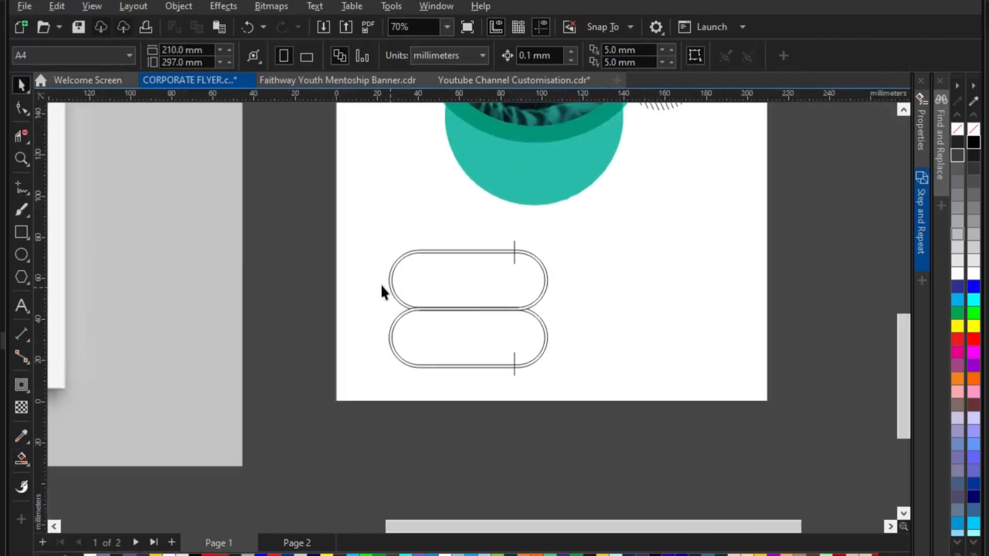
{"action": "left_click_drag", "start_coordinate": [345, 241], "coordinate": [676, 427]}
{"action": "key", "text": "Delete"}
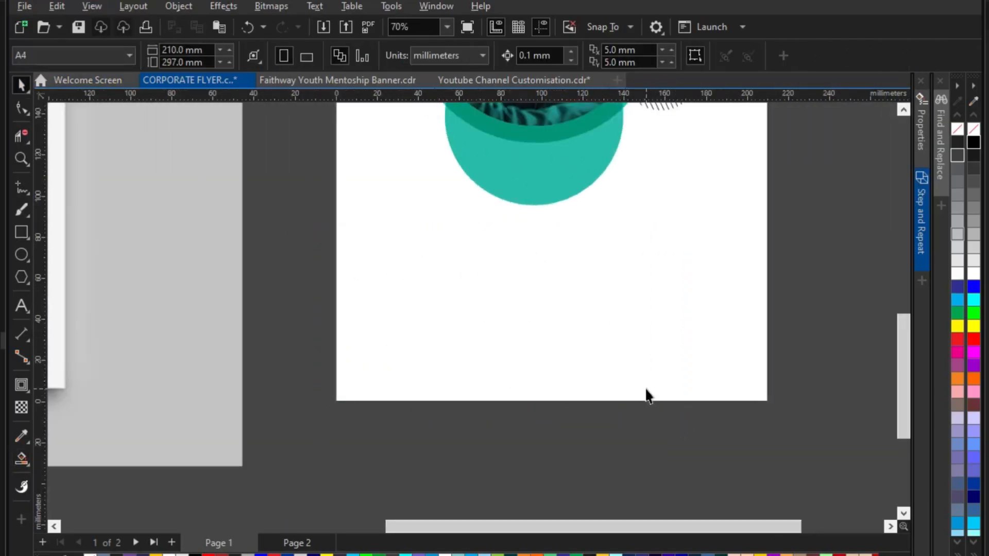
Step: Bring the filled S-shaped band back onto the page and remove its outline
{"action": "key", "text": "ctrl+z"}
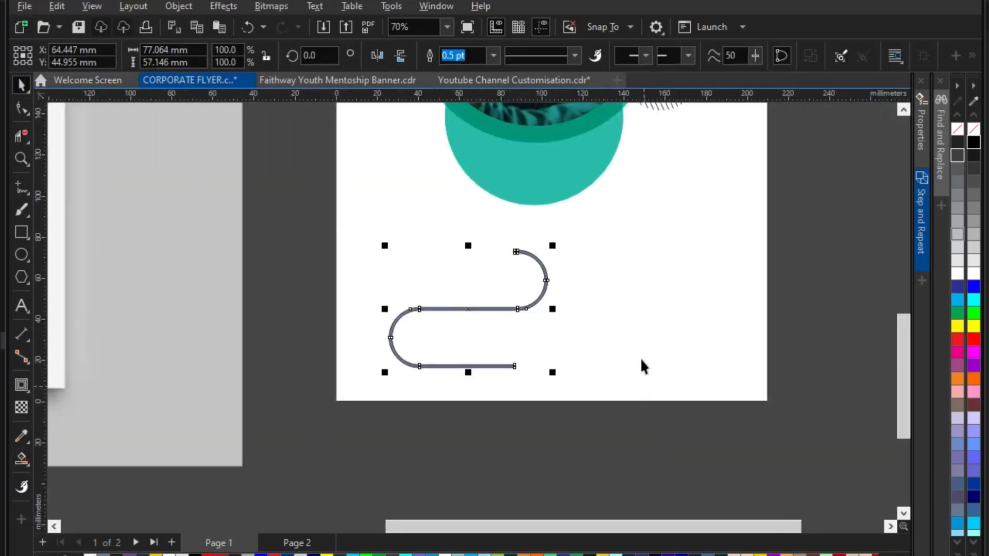
{"action": "left_click", "coordinate": [493, 55]}
{"action": "left_click", "coordinate": [455, 70]}
Step: Scale the S-shaped band down proportionally to about 63 × 47 mm
{"action": "left_click_drag", "start_coordinate": [553, 372], "coordinate": [538, 362]}
{"action": "scroll", "coordinate": [548, 381], "scroll_direction": "down", "scroll_amount": 3}
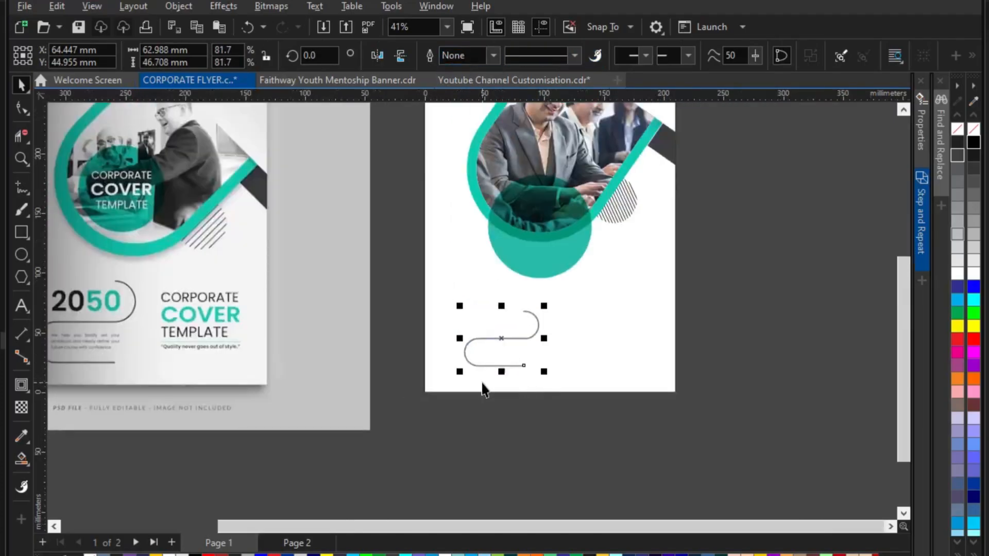
{"action": "left_click", "coordinate": [512, 340]}
{"action": "scroll", "coordinate": [510, 342], "scroll_direction": "down", "scroll_amount": 2}
{"action": "left_click", "coordinate": [696, 327]}
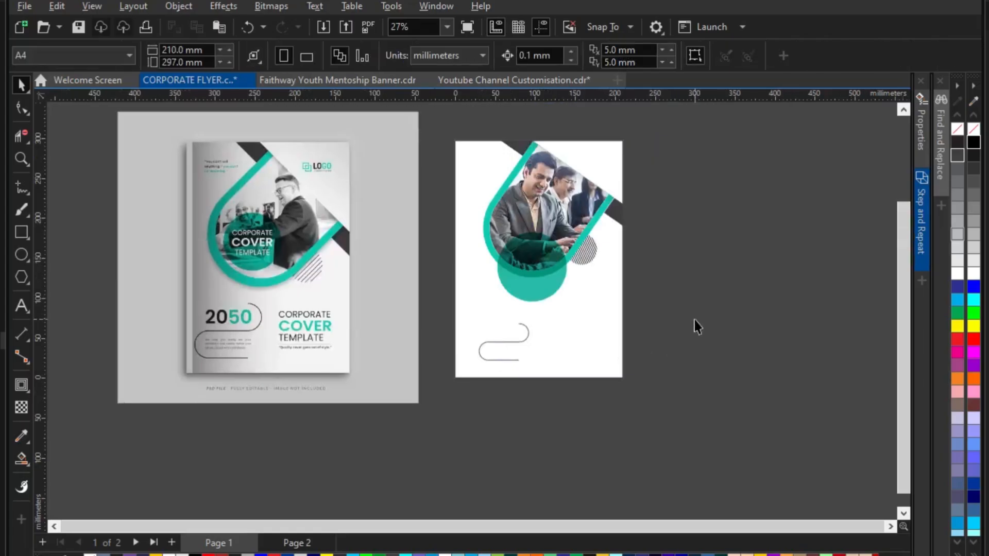
Step: Move the reference picture slightly closer to the A4 page
{"action": "left_click", "coordinate": [351, 265]}
{"action": "left_click_drag", "start_coordinate": [414, 256], "coordinate": [423, 256]}
{"action": "left_click", "coordinate": [371, 259]}
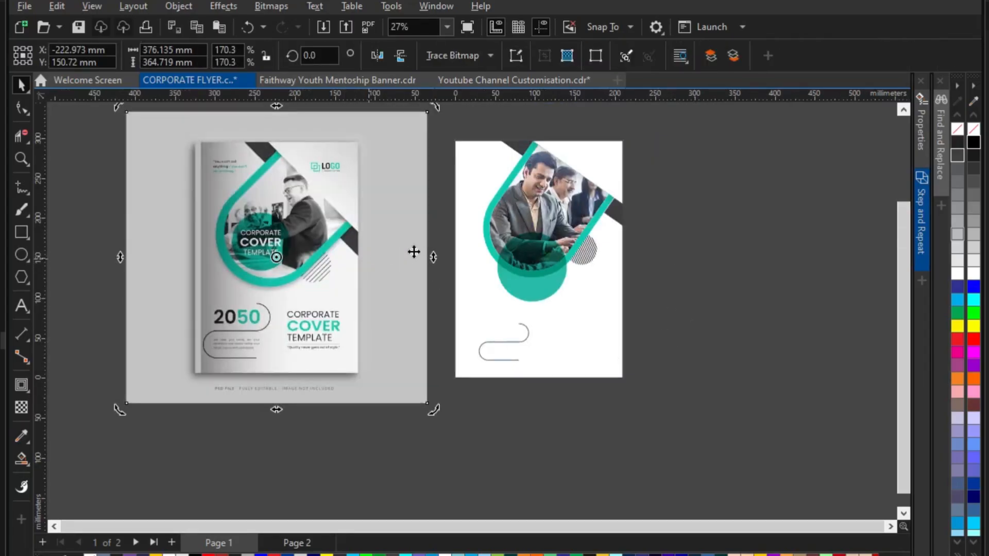
{"action": "left_click", "coordinate": [696, 178]}
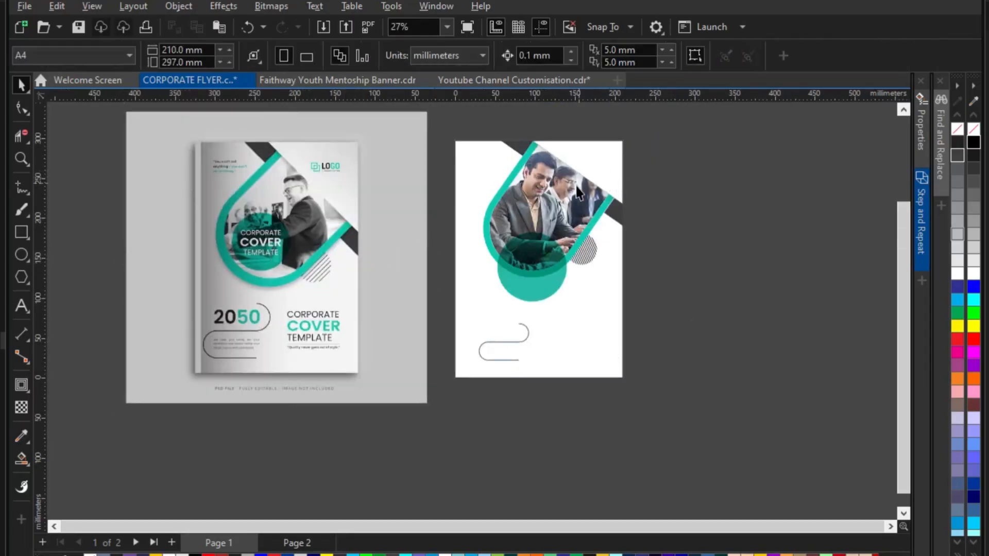
Step: Add a page-sized rectangle and reshape it into a black vertical strip about 14 mm wide near the page's left edge
{"action": "double_click", "coordinate": [24, 225]}
{"action": "left_click", "coordinate": [21, 85]}
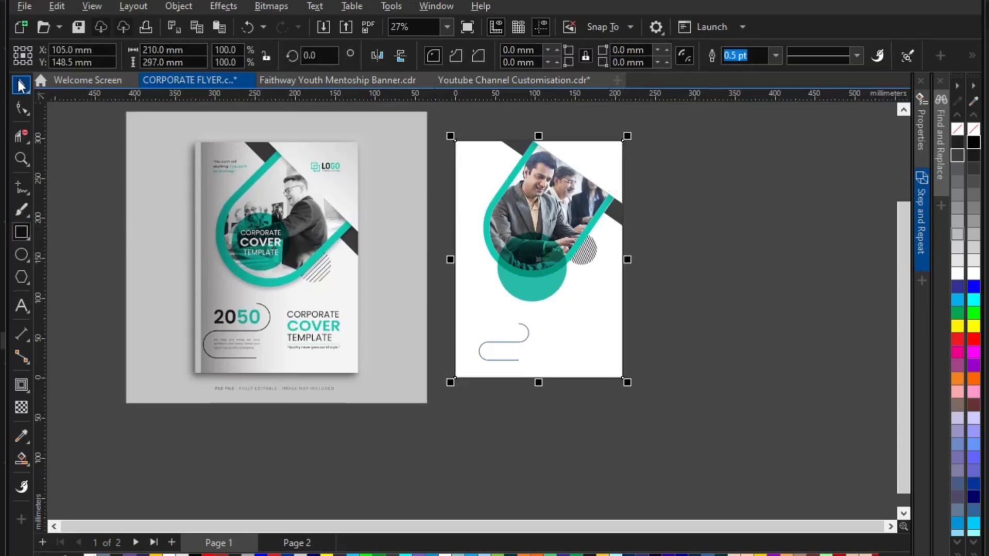
{"action": "left_click_drag", "start_coordinate": [630, 259], "coordinate": [478, 265]}
{"action": "scroll", "coordinate": [477, 266], "scroll_direction": "up", "scroll_amount": 4}
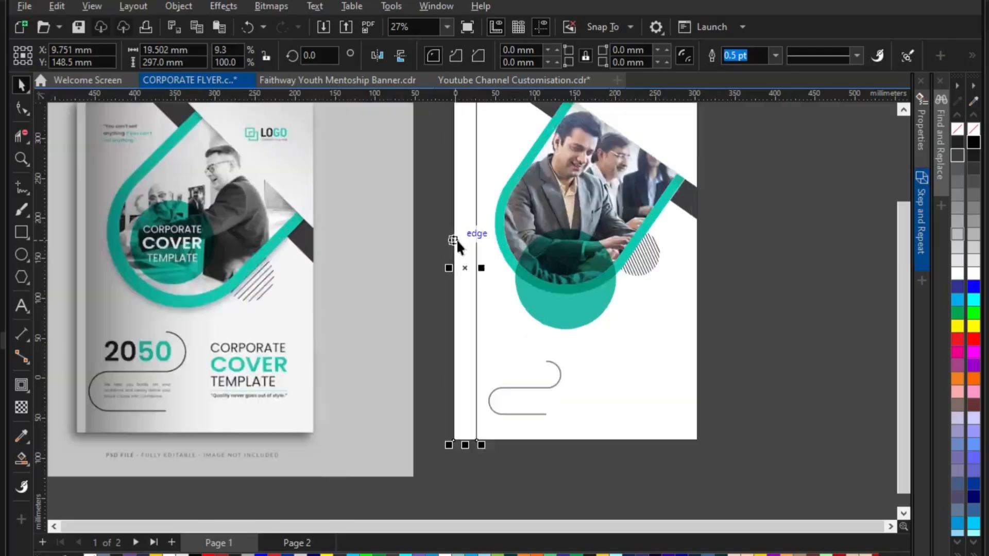
{"action": "scroll", "coordinate": [455, 281], "scroll_direction": "up", "scroll_amount": 2}
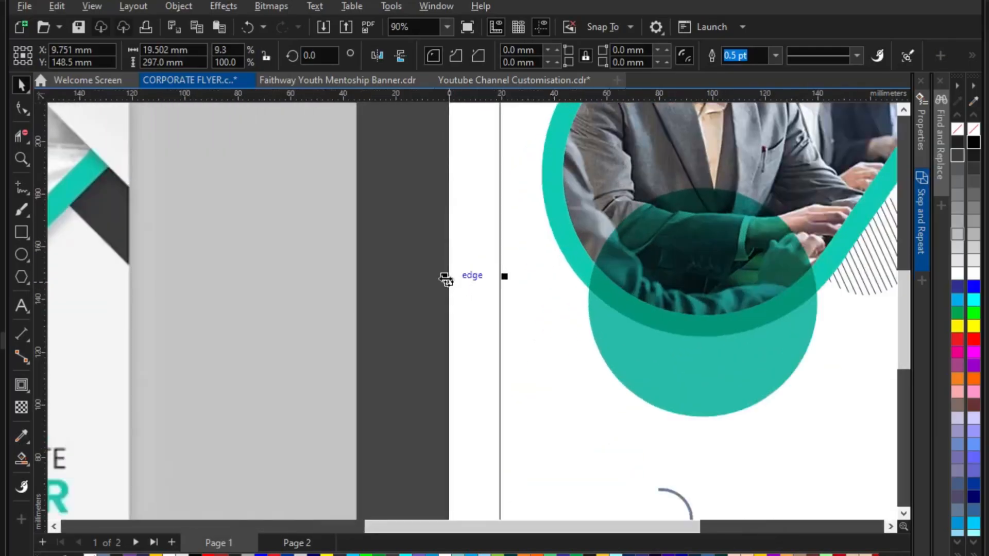
{"action": "left_click_drag", "start_coordinate": [445, 279], "coordinate": [521, 253]}
{"action": "left_click", "coordinate": [973, 143]}
Step: Undo the last change and delete the leftover page-sized rectangle, keeping the black strip
{"action": "key", "text": "ctrl+z"}
{"action": "scroll", "coordinate": [519, 274], "scroll_direction": "down", "scroll_amount": 5}
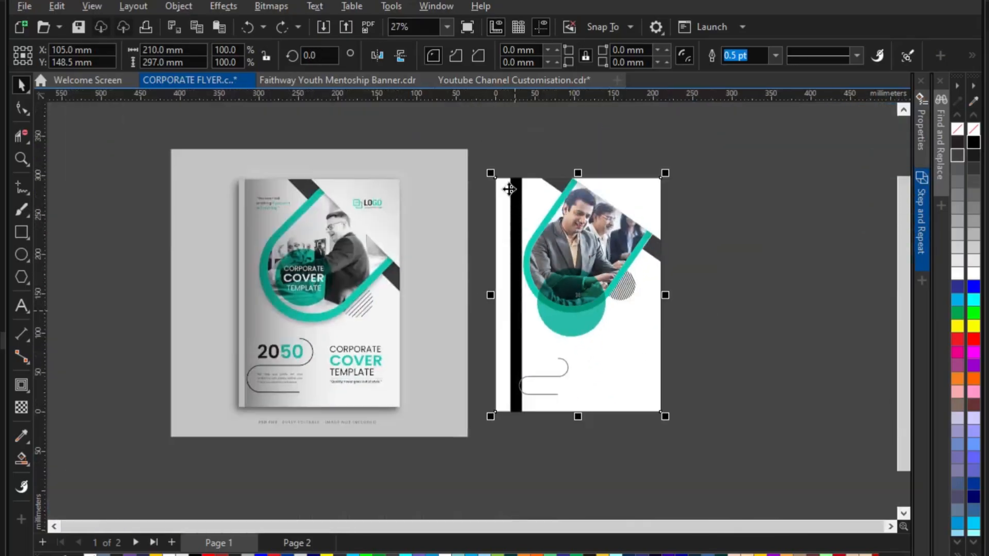
{"action": "key", "text": "Delete"}
{"action": "left_click", "coordinate": [656, 374]}
{"action": "key", "text": "Delete"}
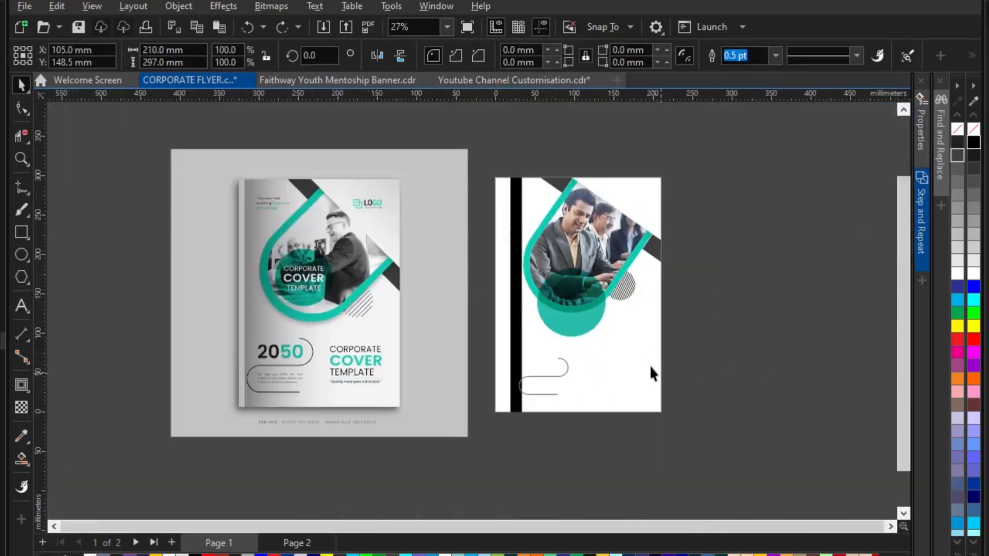
Step: Apply a horizontal linear transparency to the black strip so that it fades out toward the right
{"action": "scroll", "coordinate": [528, 293], "scroll_direction": "up", "scroll_amount": 1}
{"action": "left_click", "coordinate": [509, 280]}
{"action": "scroll", "coordinate": [506, 281], "scroll_direction": "up", "scroll_amount": 2}
{"action": "left_click_drag", "start_coordinate": [515, 295], "coordinate": [506, 298]}
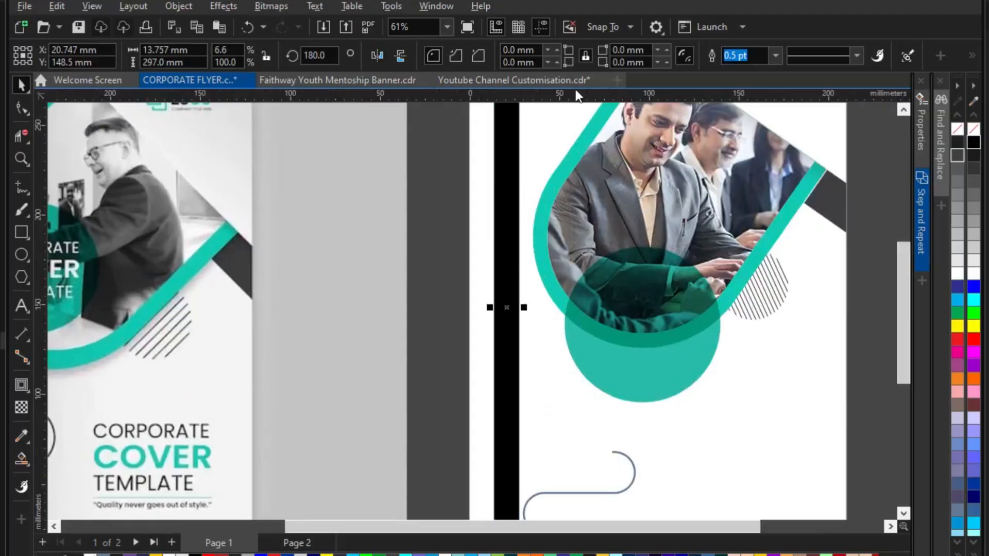
{"action": "left_click", "coordinate": [21, 408]}
{"action": "scroll", "coordinate": [502, 296], "scroll_direction": "up", "scroll_amount": 4}
{"action": "left_click_drag", "start_coordinate": [479, 270], "coordinate": [551, 269]}
{"action": "left_click_drag", "start_coordinate": [474, 270], "coordinate": [427, 269]}
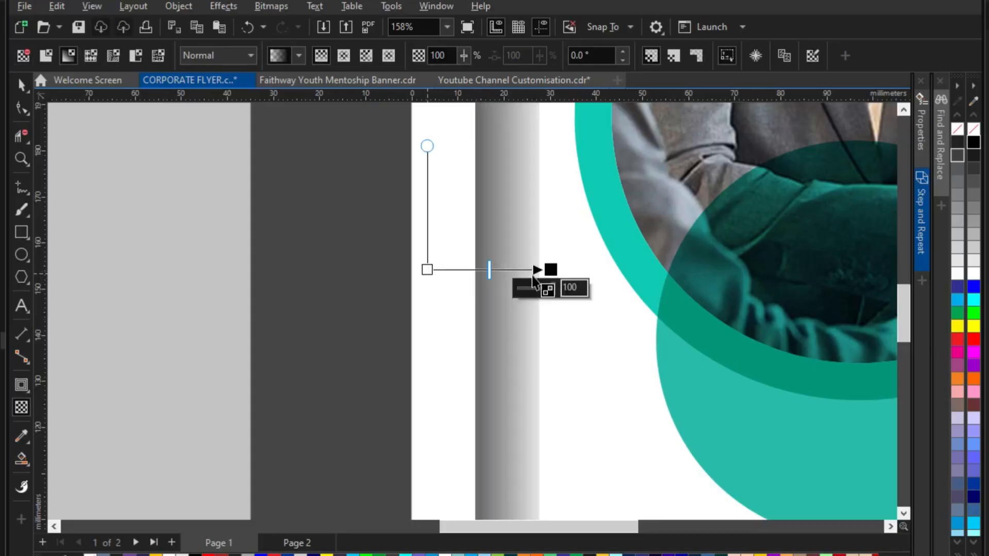
Step: Shorten and reposition the strip's transparency gradient so it becomes a soft, narrow fold shadow
{"action": "left_click_drag", "start_coordinate": [551, 269], "coordinate": [514, 270]}
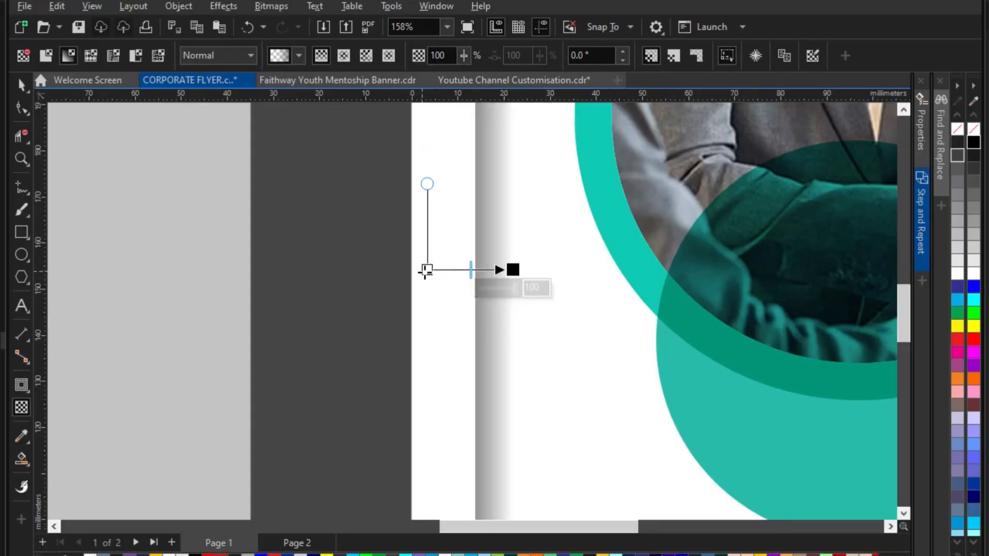
{"action": "left_click_drag", "start_coordinate": [427, 269], "coordinate": [438, 269]}
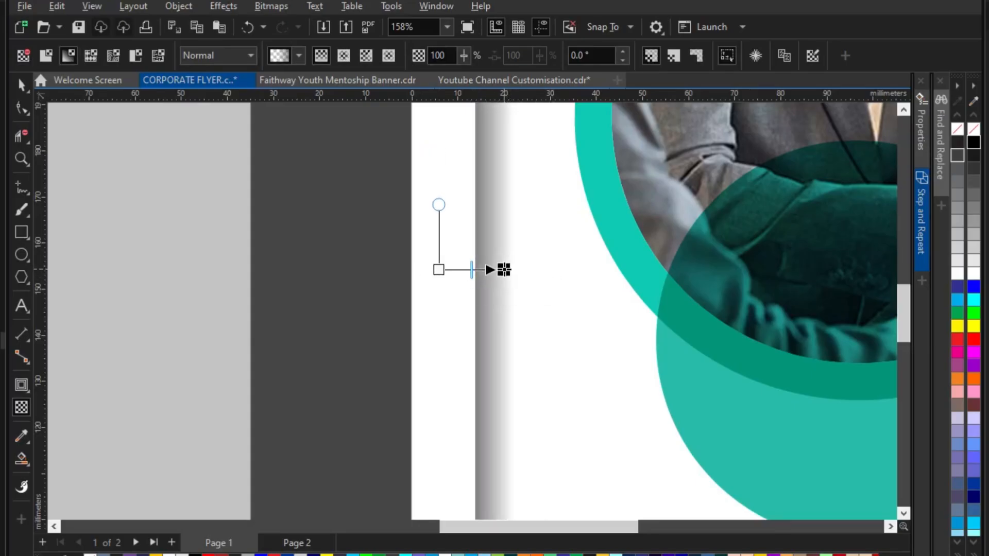
{"action": "left_click_drag", "start_coordinate": [439, 269], "coordinate": [404, 269]}
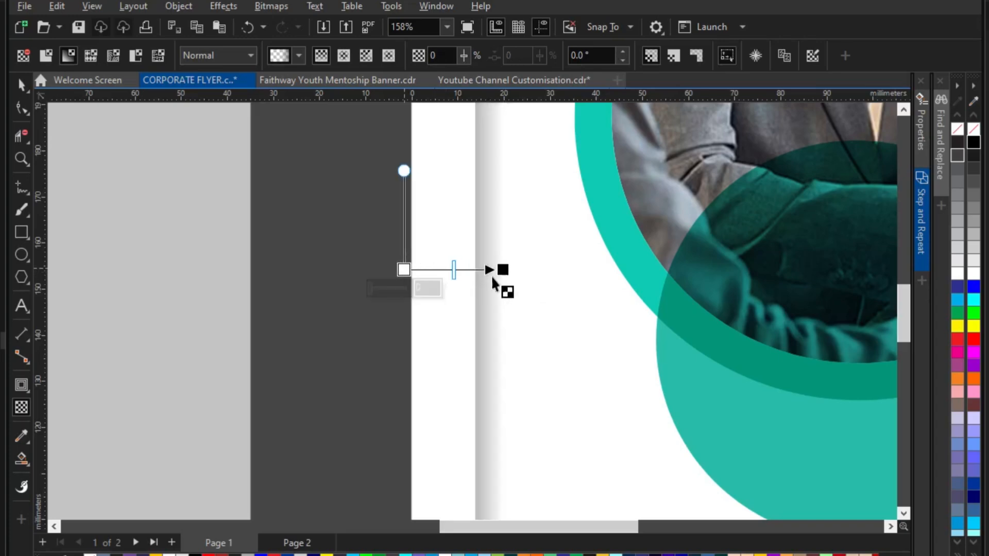
{"action": "left_click_drag", "start_coordinate": [509, 271], "coordinate": [504, 270]}
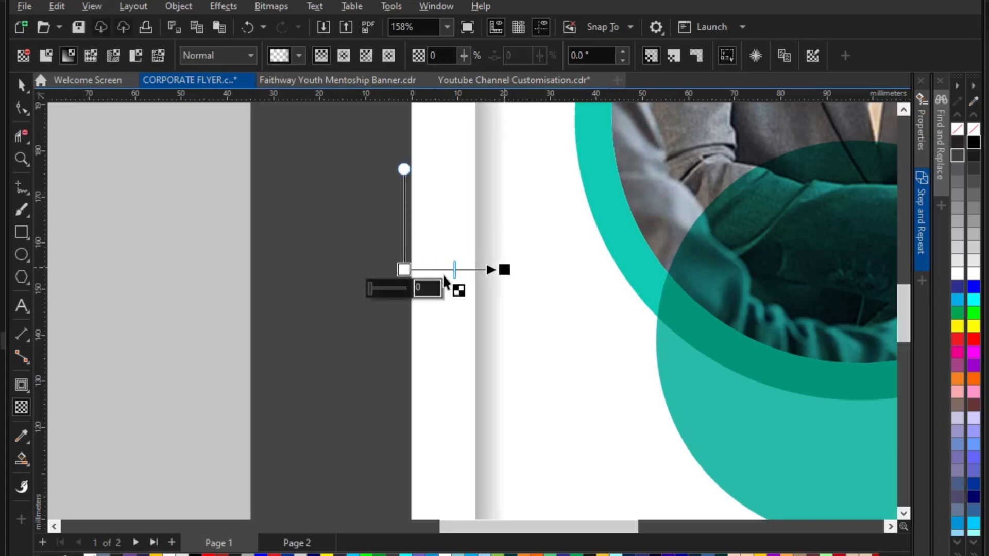
{"action": "left_click_drag", "start_coordinate": [413, 276], "coordinate": [453, 279]}
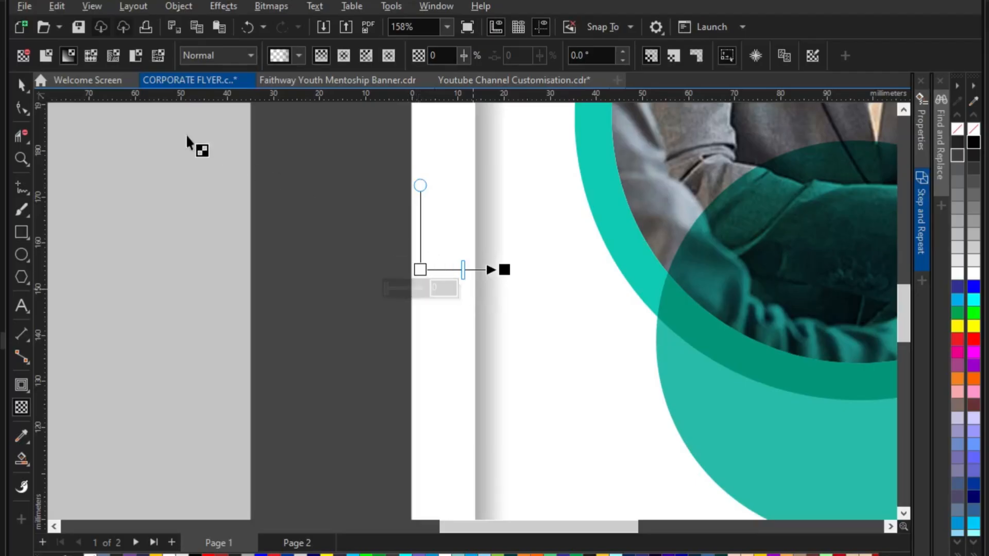
Step: Nudge the fold shadow strip about 1.2 mm to the left
{"action": "left_click", "coordinate": [21, 85]}
{"action": "scroll", "coordinate": [473, 364], "scroll_direction": "down", "scroll_amount": 4}
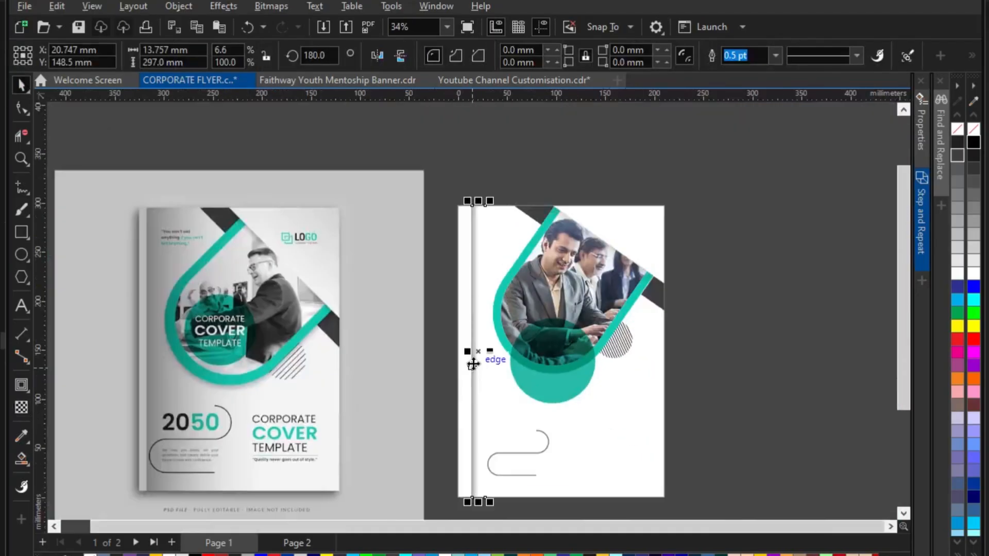
{"action": "key", "text": "Left"}
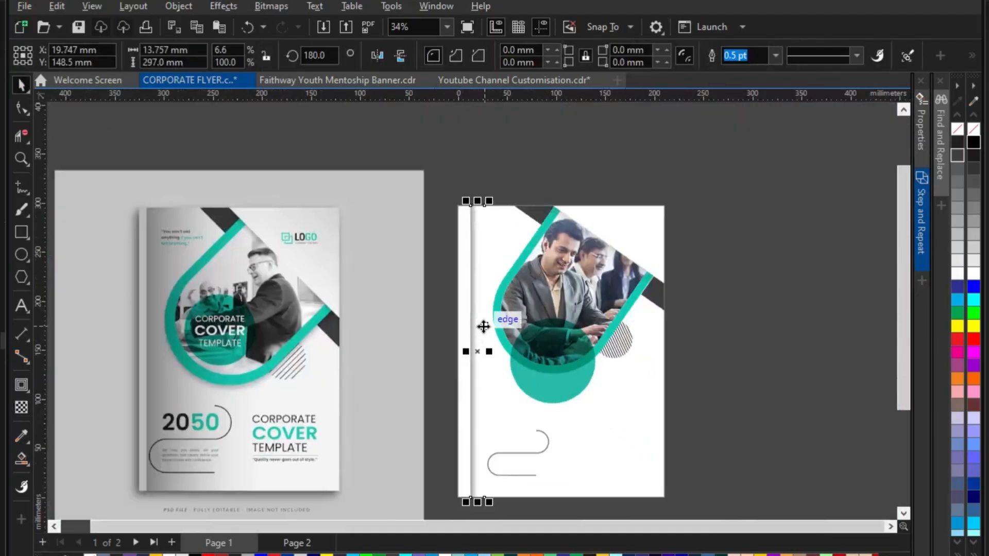
{"action": "key", "text": "Left"}
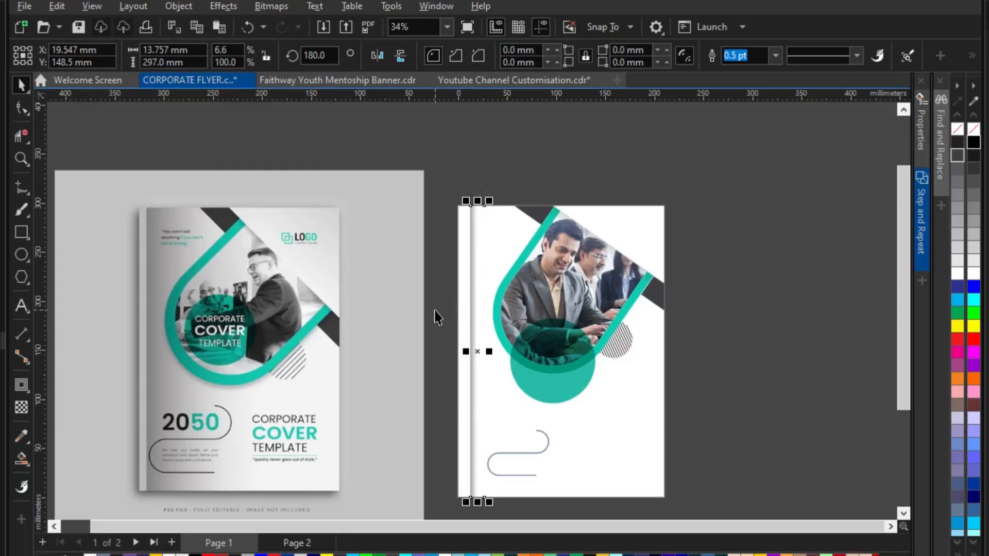
{"action": "scroll", "coordinate": [464, 304], "scroll_direction": "up", "scroll_amount": 2}
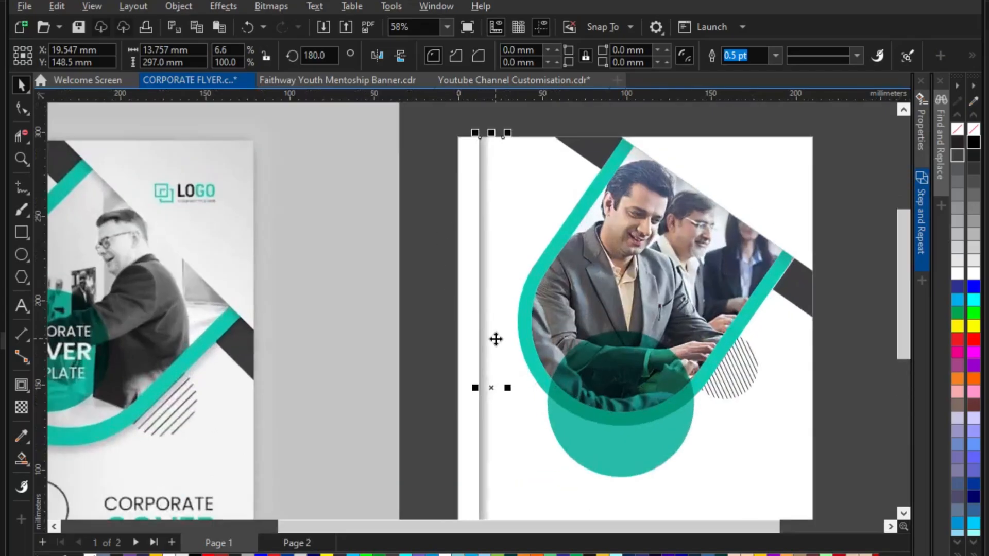
{"action": "scroll", "coordinate": [495, 337], "scroll_direction": "down", "scroll_amount": 3}
{"action": "left_click", "coordinate": [511, 212]}
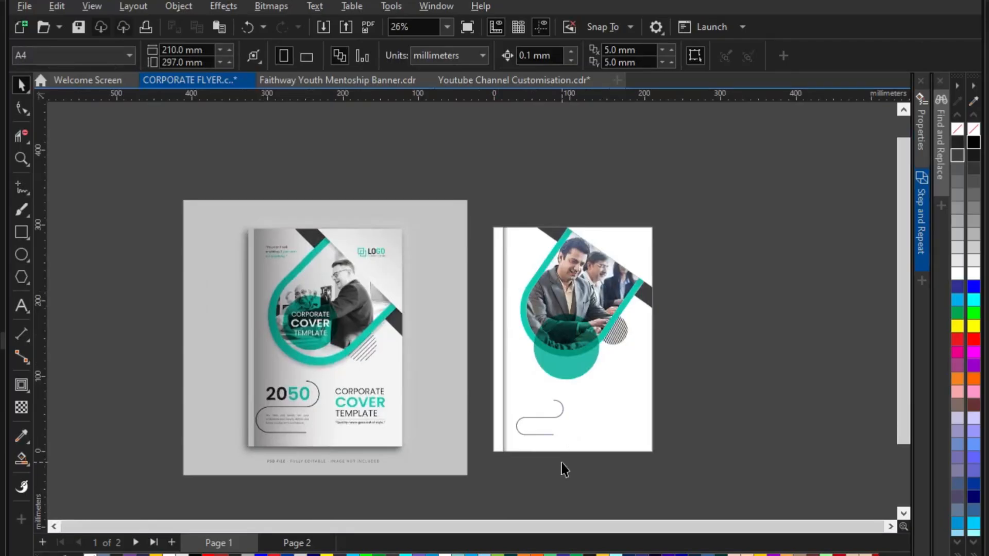
Step: Add the text "2050" inside the upper bend of the S-shaped line
{"action": "scroll", "coordinate": [515, 423], "scroll_direction": "up", "scroll_amount": 2}
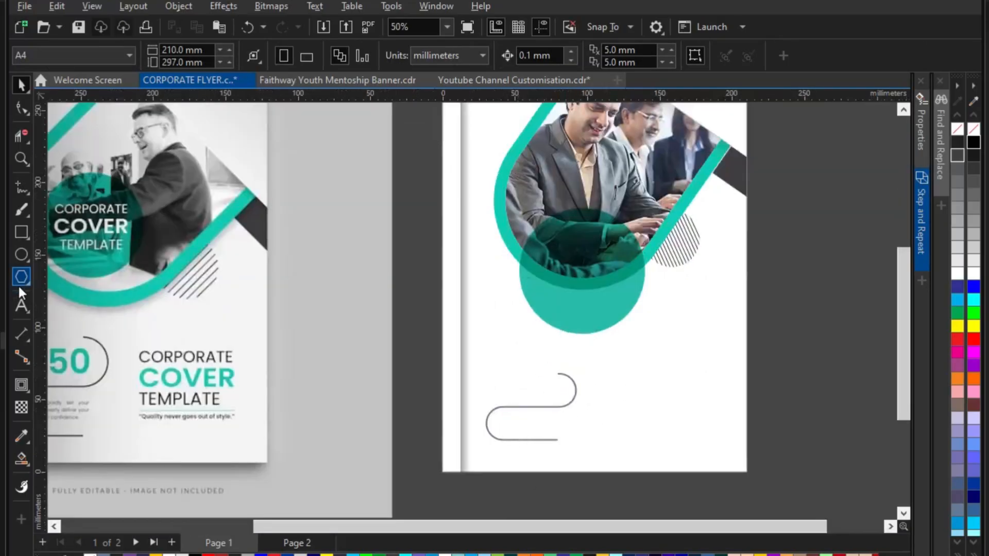
{"action": "left_click", "coordinate": [19, 307]}
{"action": "scroll", "coordinate": [500, 379], "scroll_direction": "up", "scroll_amount": 1}
{"action": "left_click", "coordinate": [501, 388]}
{"action": "type", "text": "2050"}
{"action": "left_click", "coordinate": [21, 87]}
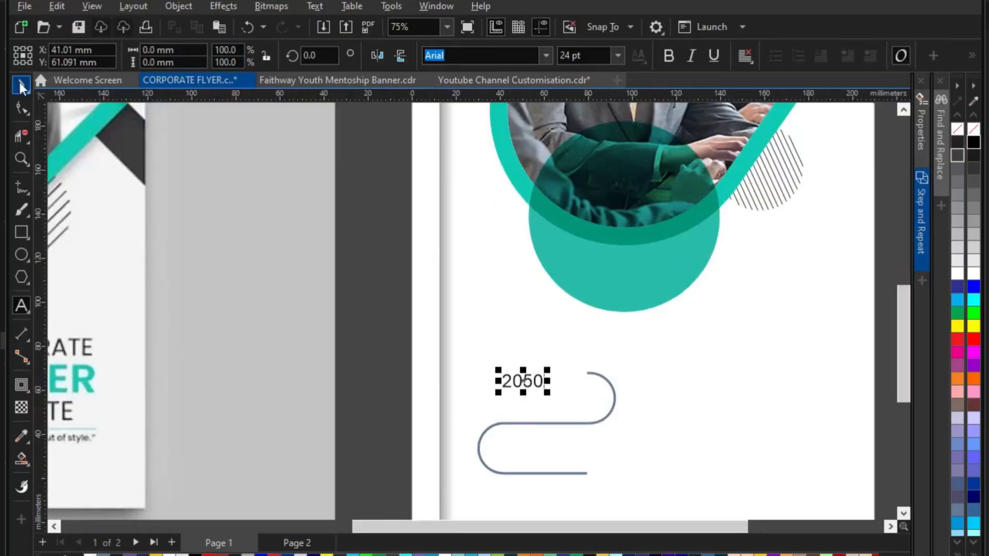
Step: Enlarge the 2050 text to about 53 pt and set its font to Product Sans
{"action": "scroll", "coordinate": [570, 401], "scroll_direction": "up", "scroll_amount": 1}
{"action": "left_click_drag", "start_coordinate": [548, 393], "coordinate": [609, 424]}
{"action": "left_click", "coordinate": [482, 55]}
{"action": "type", "text": "Product Sans"}
{"action": "key", "text": "Return"}
{"action": "scroll", "coordinate": [529, 294], "scroll_direction": "down", "scroll_amount": 2}
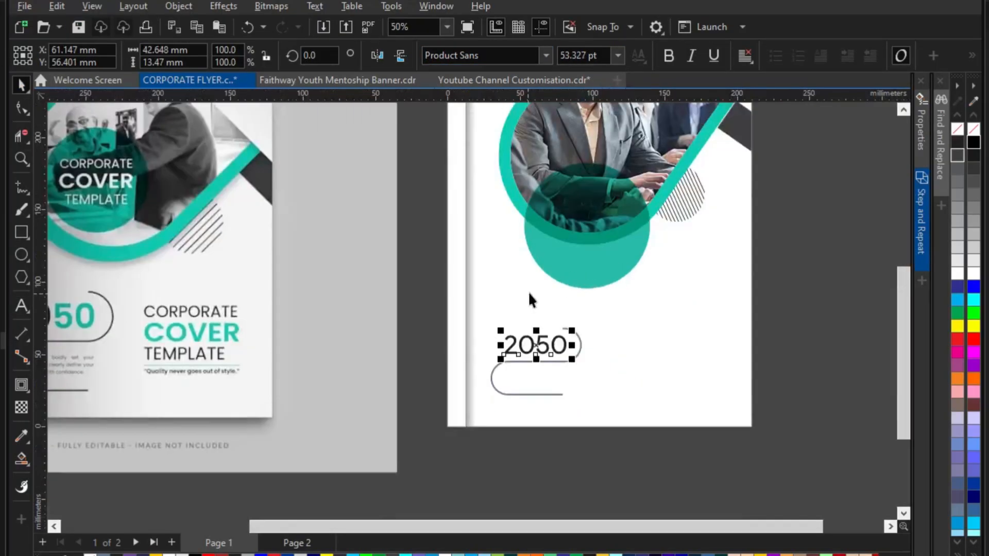
Step: Place a copy of the 2050 text in the empty area to the right of the S-shaped line
{"action": "scroll", "coordinate": [565, 355], "scroll_direction": "down", "scroll_amount": 1}
{"action": "left_click_drag", "start_coordinate": [507, 328], "coordinate": [613, 313]}
{"action": "right_click", "coordinate": [613, 313]}
{"action": "scroll", "coordinate": [628, 309], "scroll_direction": "up", "scroll_amount": 2}
Step: Replace the copied text with CORPORATE, COVER and TEMPLATE on three separate lines
{"action": "key", "text": "F8"}
{"action": "key", "text": "BackSpace"}
{"action": "key", "text": "BackSpace"}
{"action": "key", "text": "BackSpace"}
{"action": "key", "text": "BackSpace"}
{"action": "type", "text": "CORPORATE"}
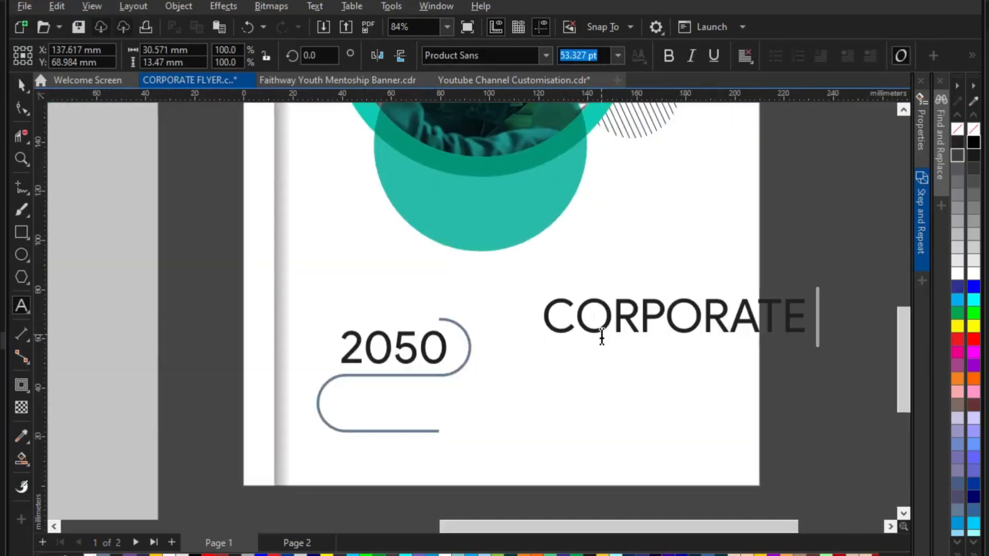
{"action": "key", "text": "Return"}
{"action": "type", "text": "COVER"}
{"action": "key", "text": "Return"}
{"action": "type", "text": "TEMPLATE"}
{"action": "left_click", "coordinate": [22, 87]}
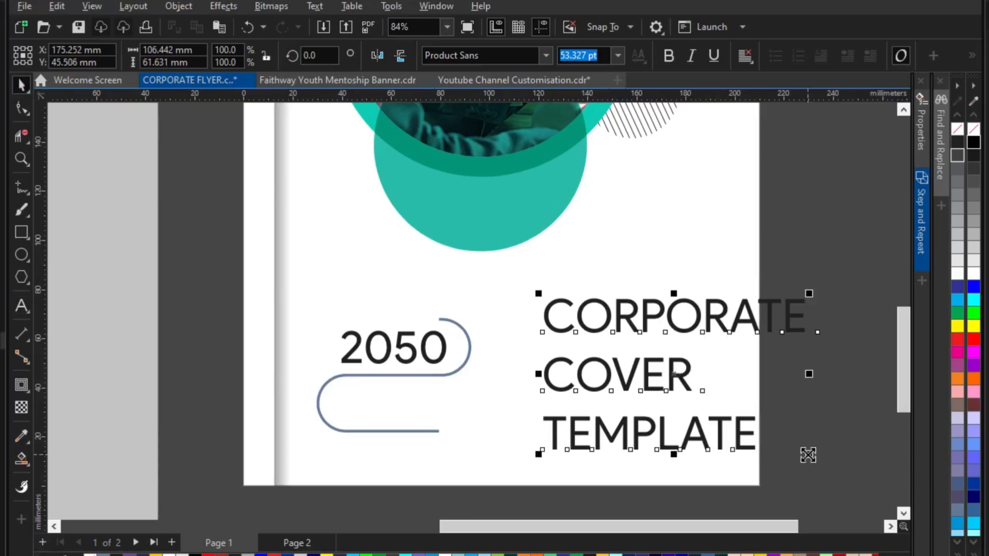
Step: Shrink the three-line title to about 29 pt and move it down, level with the 2050 text
{"action": "left_click_drag", "start_coordinate": [808, 455], "coordinate": [690, 385]}
{"action": "left_click_drag", "start_coordinate": [665, 324], "coordinate": [665, 365]}
{"action": "scroll", "coordinate": [664, 365], "scroll_direction": "down", "scroll_amount": 1}
Step: Break the title apart into separate lines and make the word COVER bold
{"action": "key", "text": "ctrl+k"}
{"action": "left_click", "coordinate": [635, 377]}
{"action": "key", "text": "ctrl+b"}
{"action": "scroll", "coordinate": [644, 381], "scroll_direction": "up", "scroll_amount": 1}
{"action": "scroll", "coordinate": [593, 371], "scroll_direction": "down", "scroll_amount": 1}
Step: Recolour the word COVER with the teal sampled from the large circle
{"action": "key", "text": "ctrl+shift+e"}
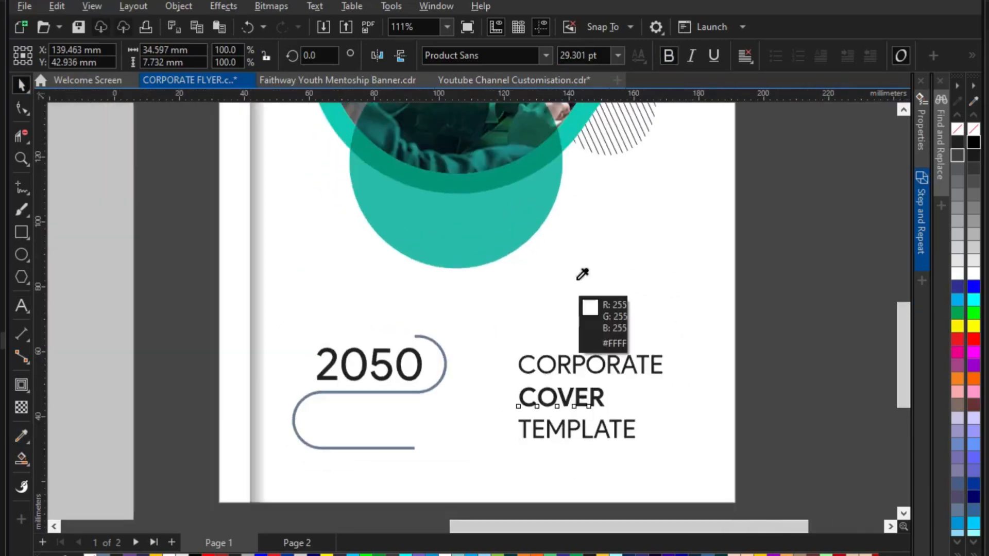
{"action": "left_click", "coordinate": [518, 229]}
{"action": "scroll", "coordinate": [588, 392], "scroll_direction": "up", "scroll_amount": 2}
{"action": "scroll", "coordinate": [567, 342], "scroll_direction": "up", "scroll_amount": 2}
{"action": "left_click", "coordinate": [585, 354]}
{"action": "key", "text": "space"}
Step: Enlarge COVER and TEMPLATE so both lines match the width of CORPORATE
{"action": "scroll", "coordinate": [582, 353], "scroll_direction": "down", "scroll_amount": 2}
{"action": "left_click_drag", "start_coordinate": [602, 349], "coordinate": [608, 328]}
{"action": "left_click", "coordinate": [536, 415]}
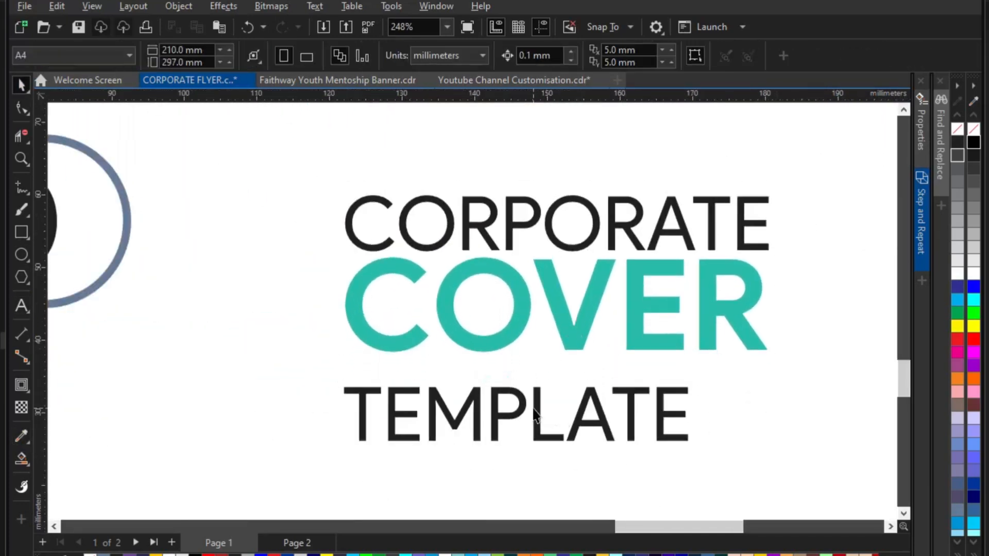
{"action": "scroll", "coordinate": [551, 371], "scroll_direction": "down", "scroll_amount": 1}
{"action": "left_click_drag", "start_coordinate": [647, 414], "coordinate": [722, 421]}
Step: Select the CORPORATE, COVER and TEMPLATE lines together
{"action": "scroll", "coordinate": [601, 351], "scroll_direction": "down", "scroll_amount": 3}
{"action": "left_click", "coordinate": [593, 351], "text": "shift"}
{"action": "left_click", "coordinate": [609, 331], "text": "shift"}
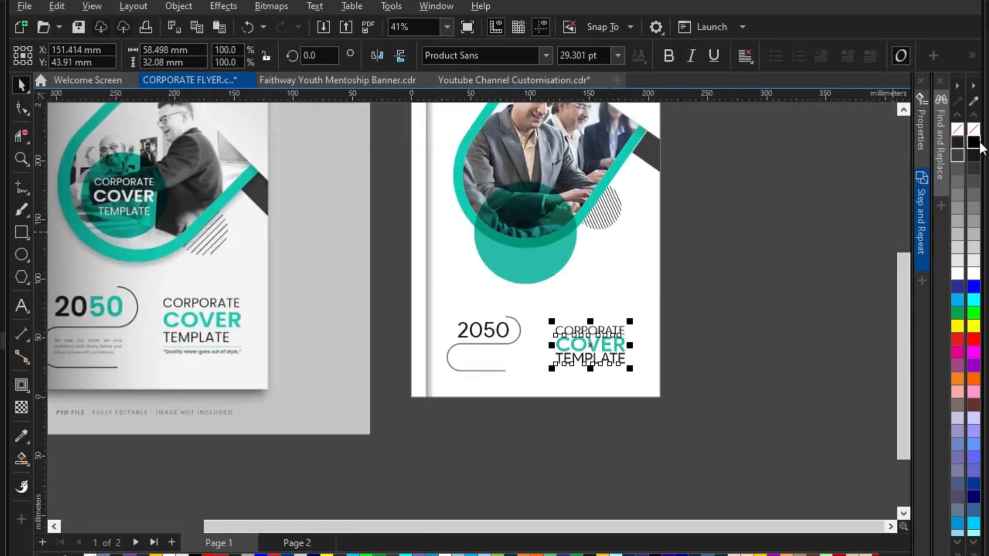